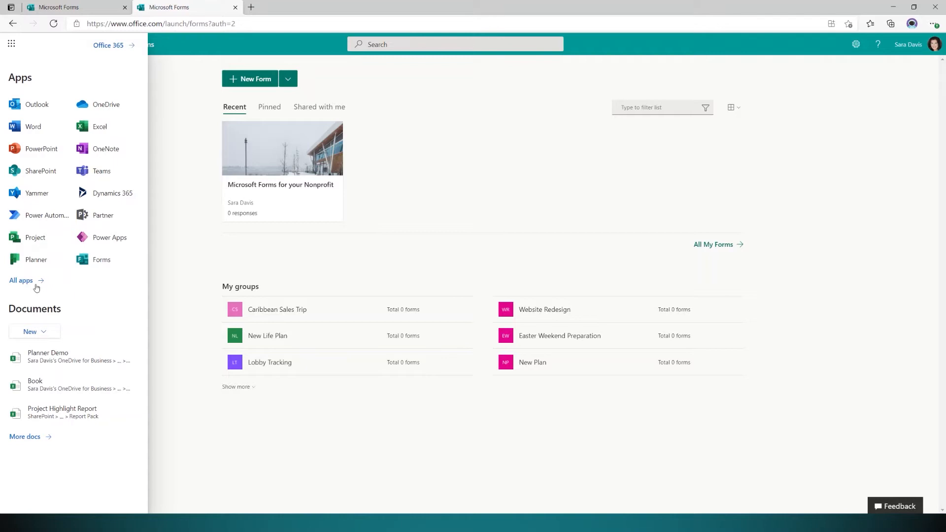
Open the Forms app in a new browser tab from the All apps list.
left_click(33, 282)
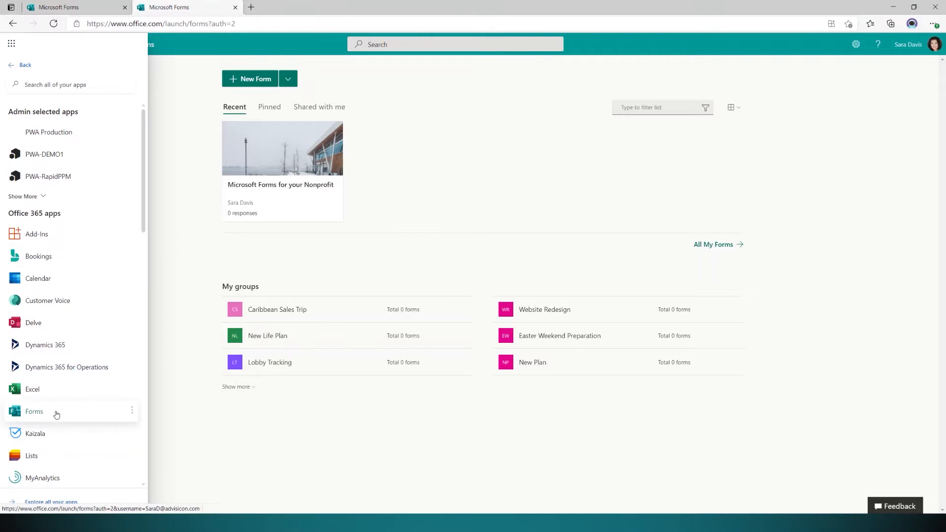
left_click(131, 411)
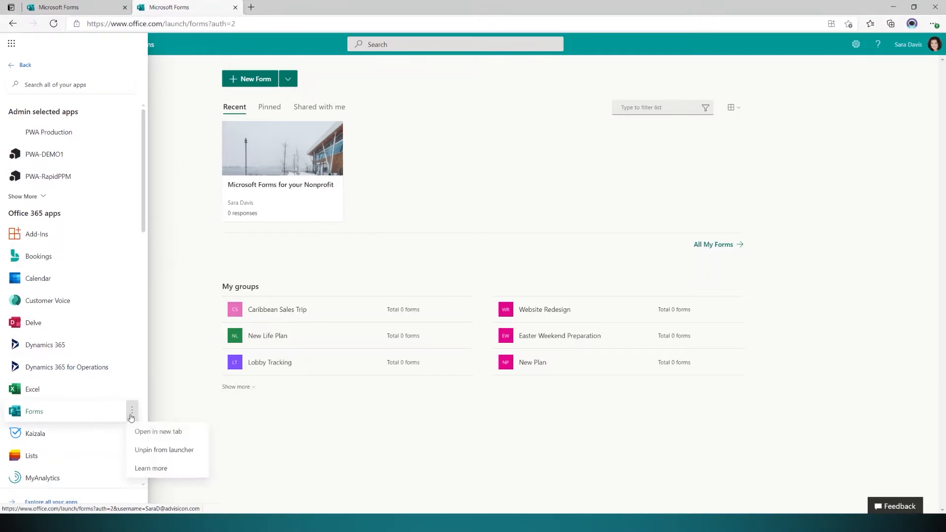
left_click(152, 433)
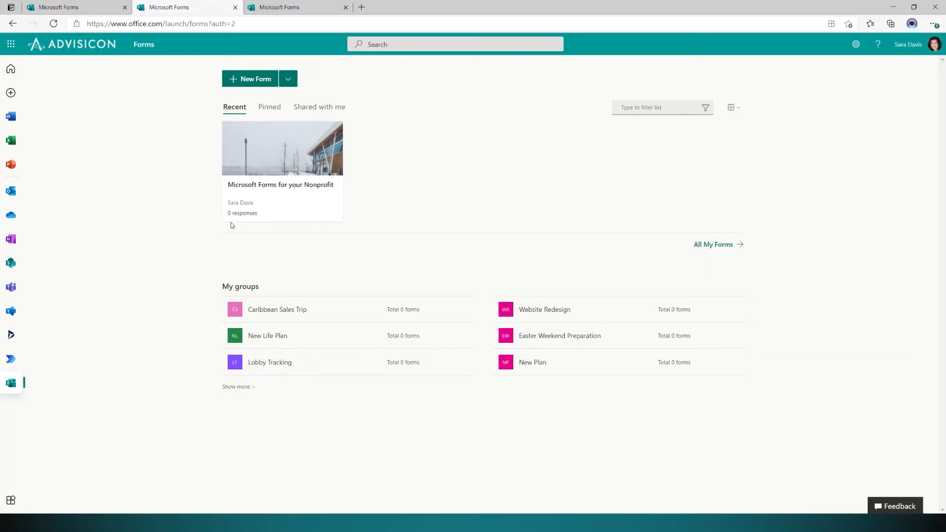
Check the Pinned and Shared with me lists and the New Form choices, then show All My Forms.
left_click(274, 110)
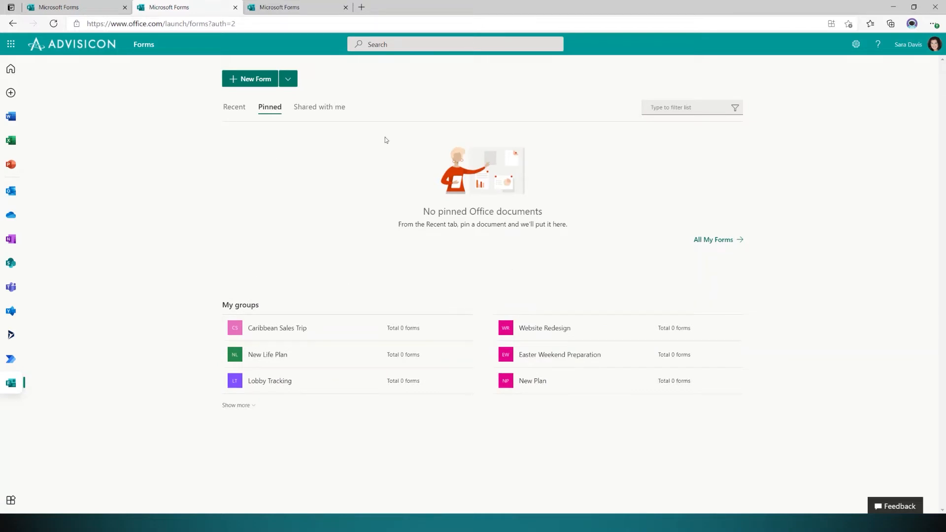
left_click(326, 117)
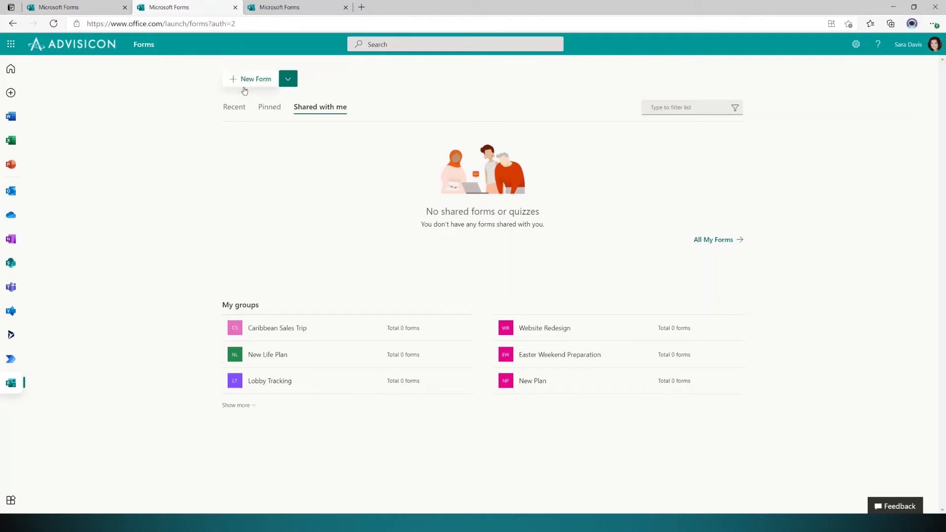
left_click(288, 80)
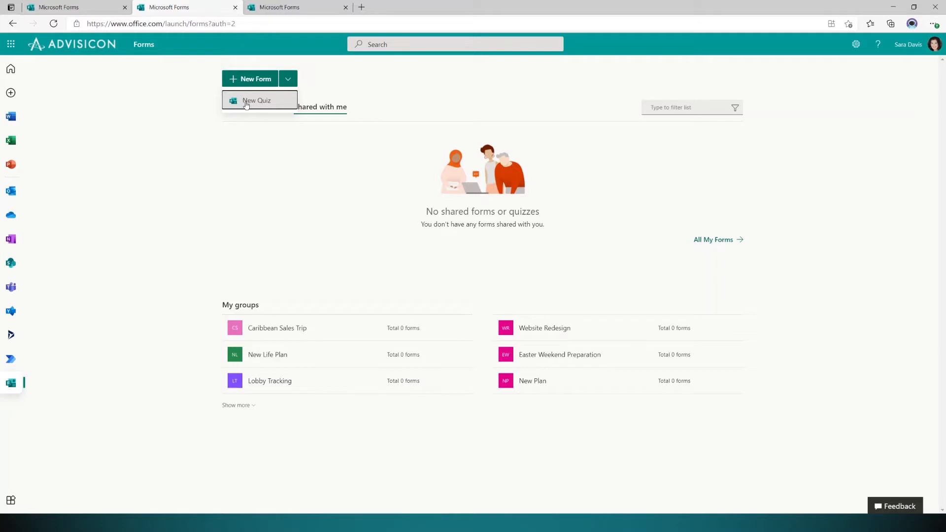
left_click(481, 257)
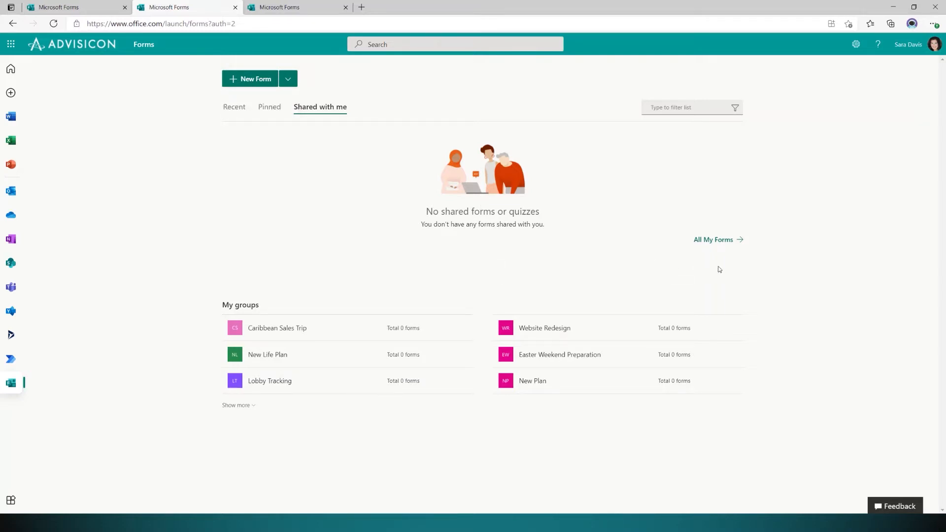
left_click(720, 241)
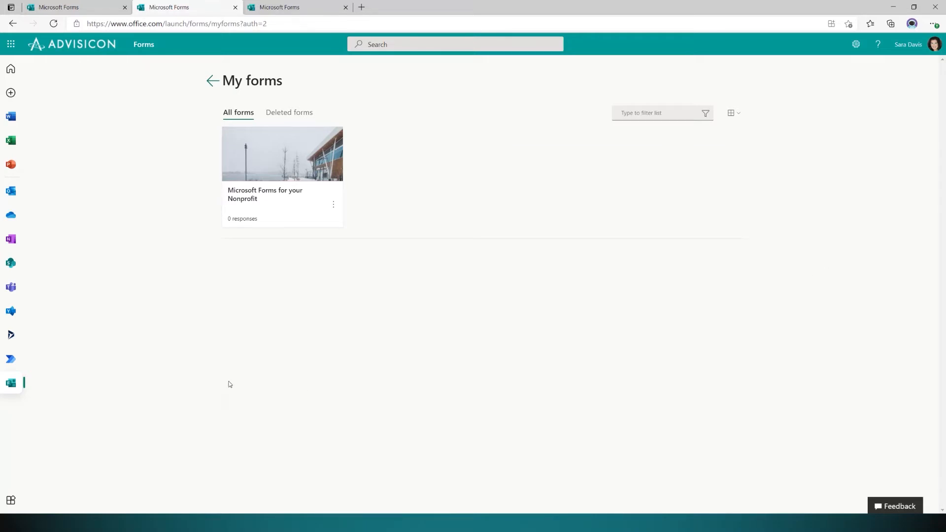
Open 'Microsoft Forms for your Nonprofit' and review its three class-evaluation questions, starting with question 1.
left_click(303, 176)
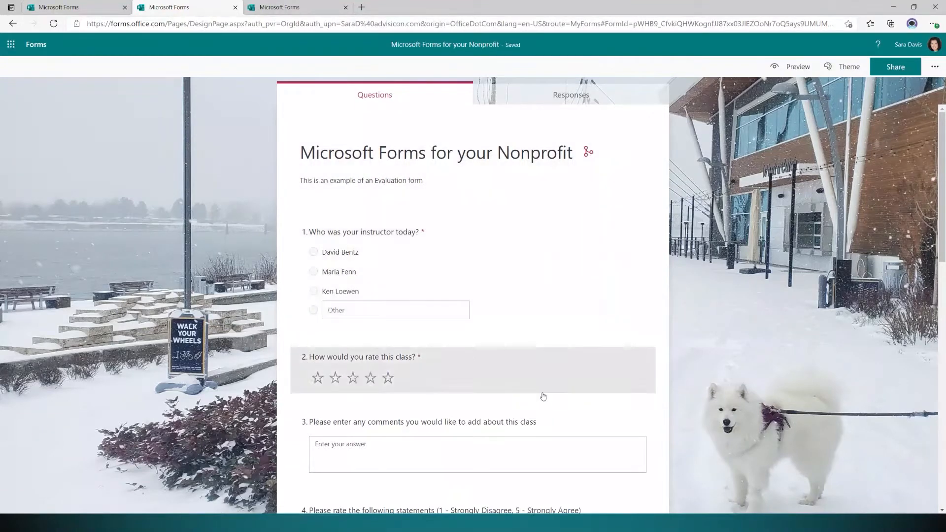
scroll(521, 469, "down", 1)
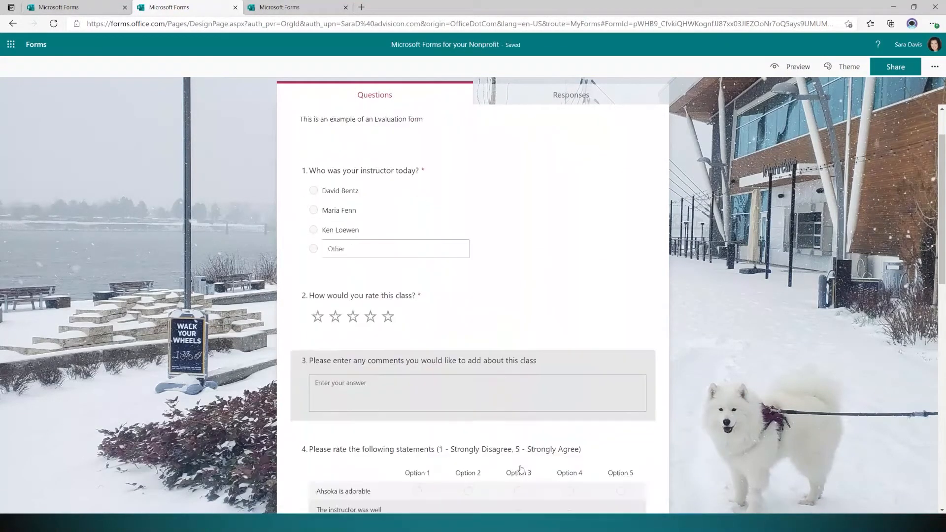
scroll(492, 439, "down", 2)
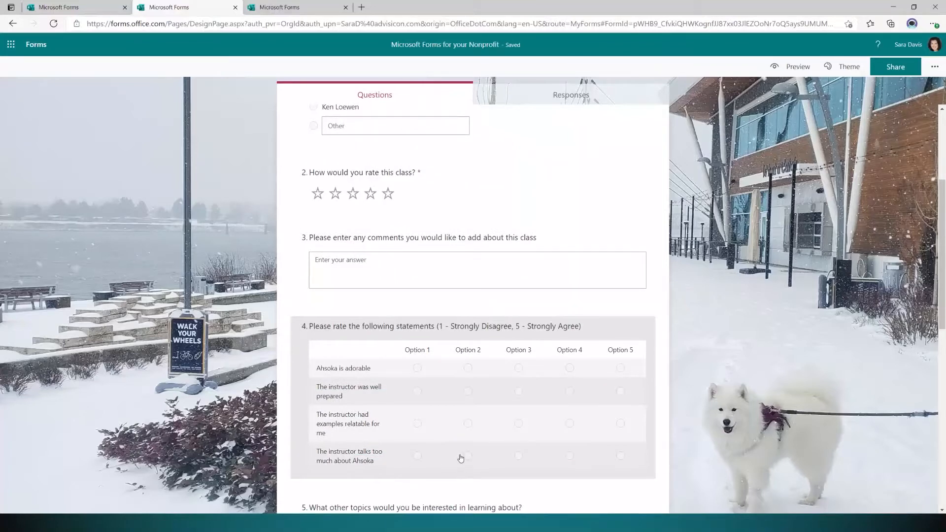
scroll(548, 151, "up", 2)
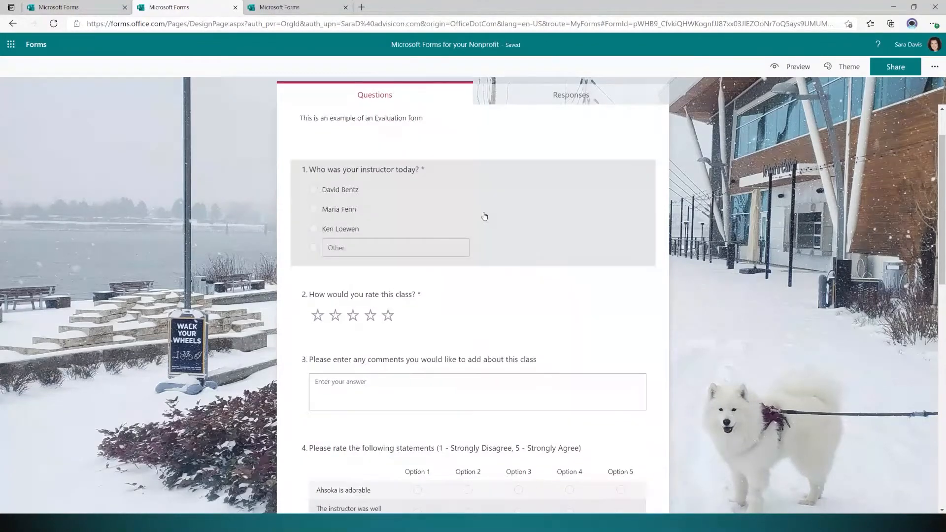
left_click(473, 179)
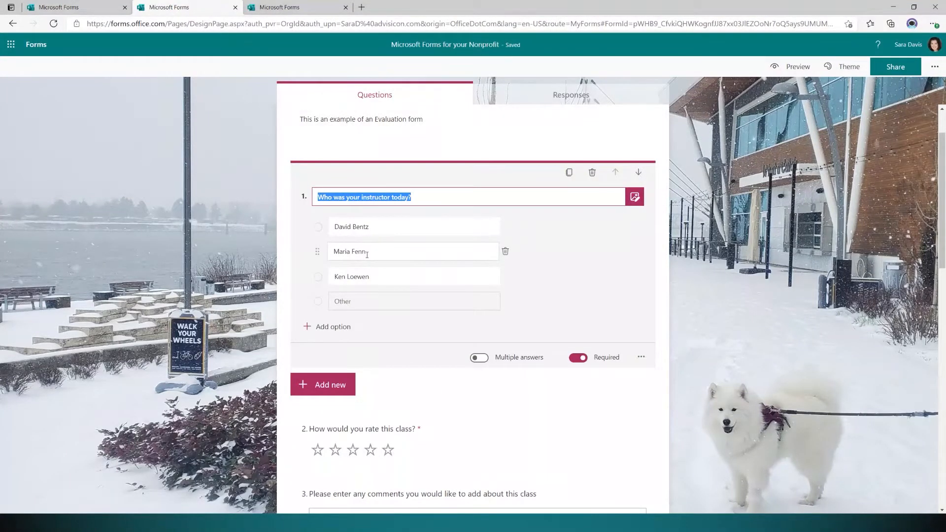
left_click(462, 182)
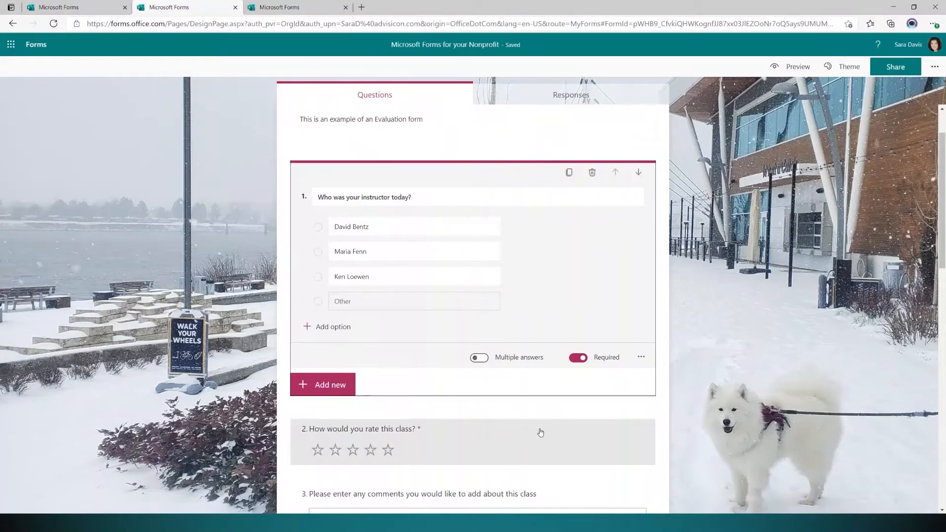
scroll(529, 231, "up", 1)
Scroll through questions 1–9 of the nonprofit form, then return to the Forms home page.
left_click(450, 192)
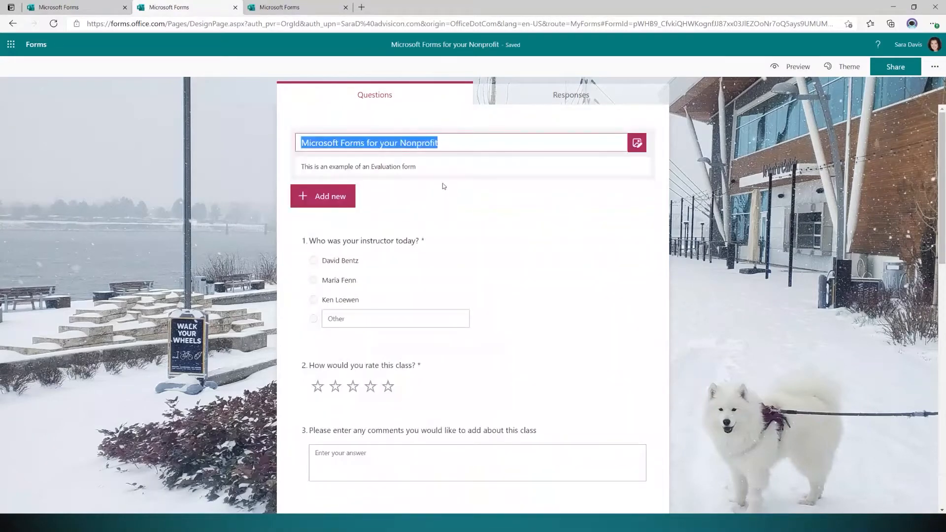
scroll(369, 276, "down", 10)
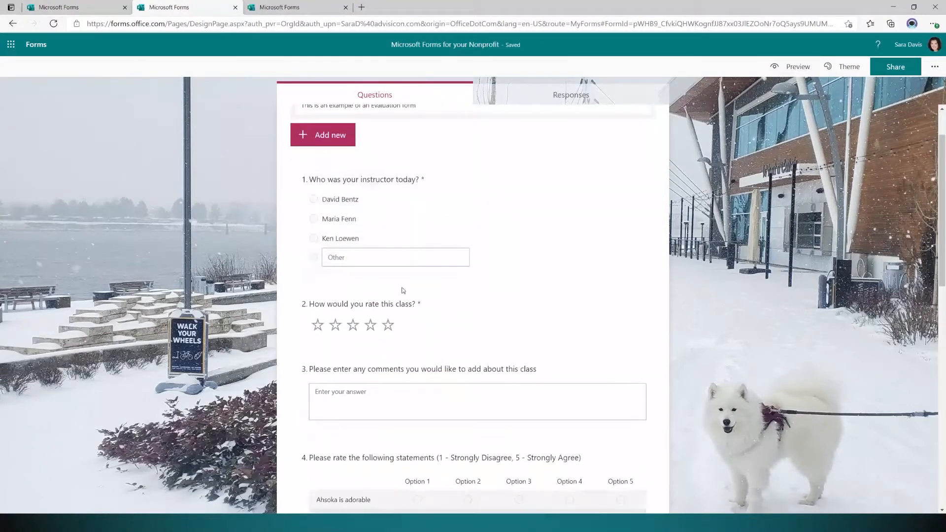
scroll(403, 287, "down", 1)
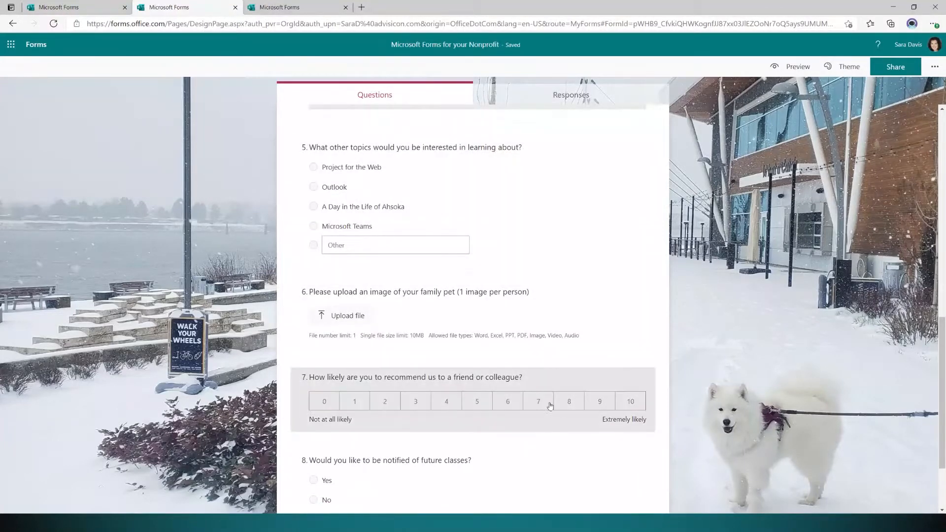
scroll(542, 363, "down", 2)
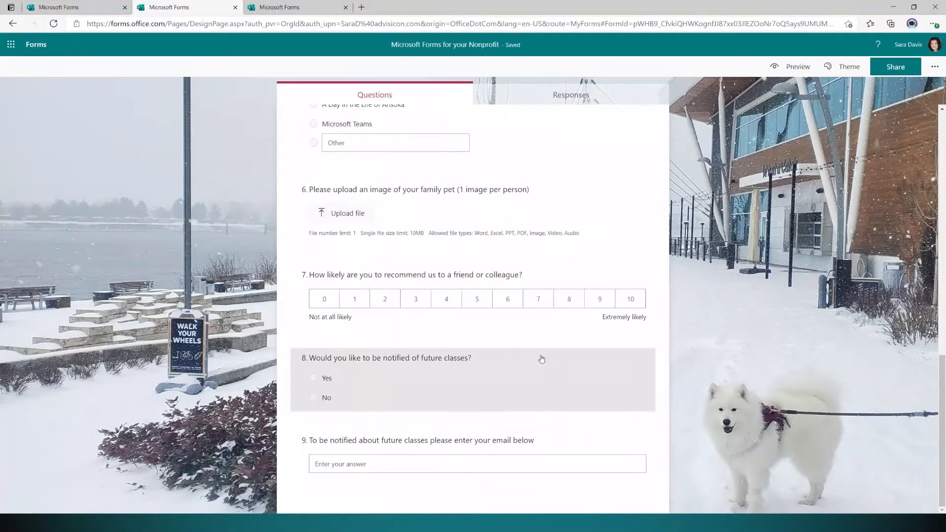
scroll(543, 366, "up", 3)
scroll(542, 366, "up", 5)
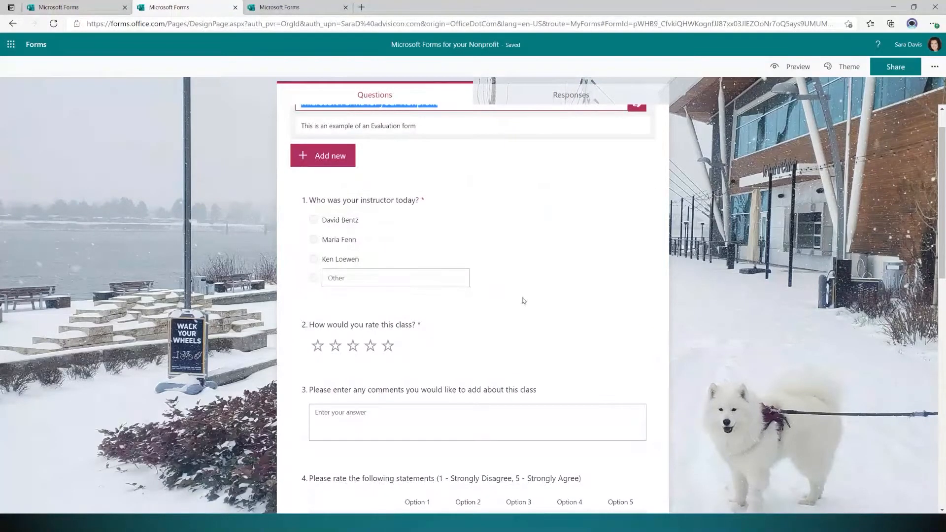
scroll(371, 242, "up", 1)
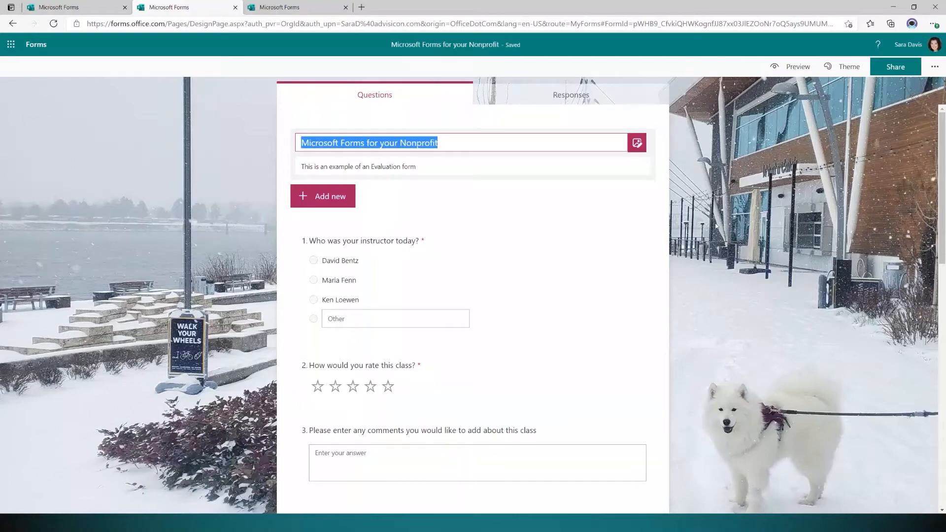
scroll(511, 307, "down", 4)
scroll(511, 306, "down", 5)
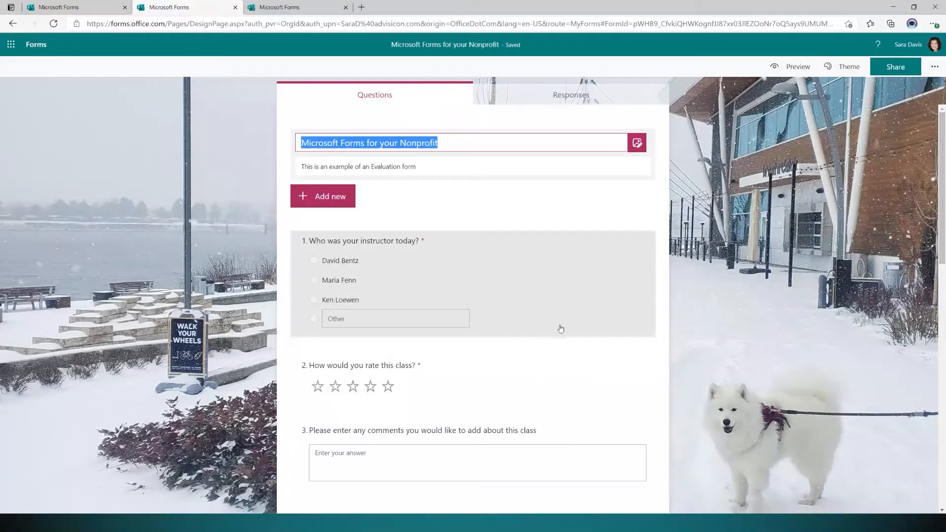
left_click(30, 47)
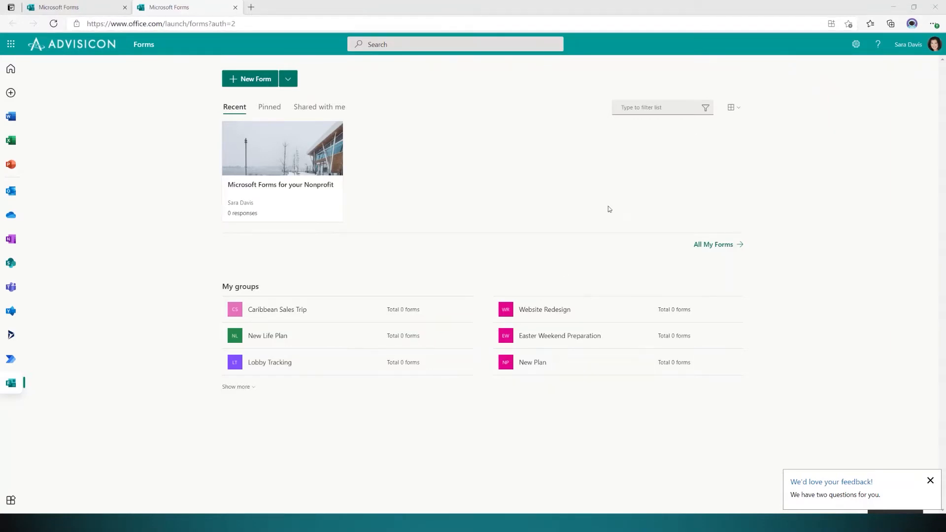
Create a new blank form titled 'Microsoft Forms for your Nonprofit Evaluation'.
left_click(250, 79)
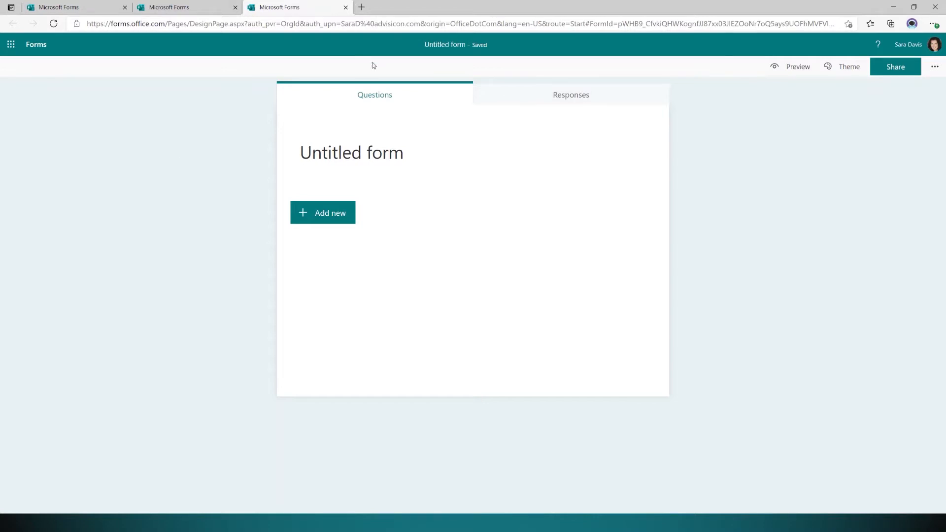
left_click(416, 168)
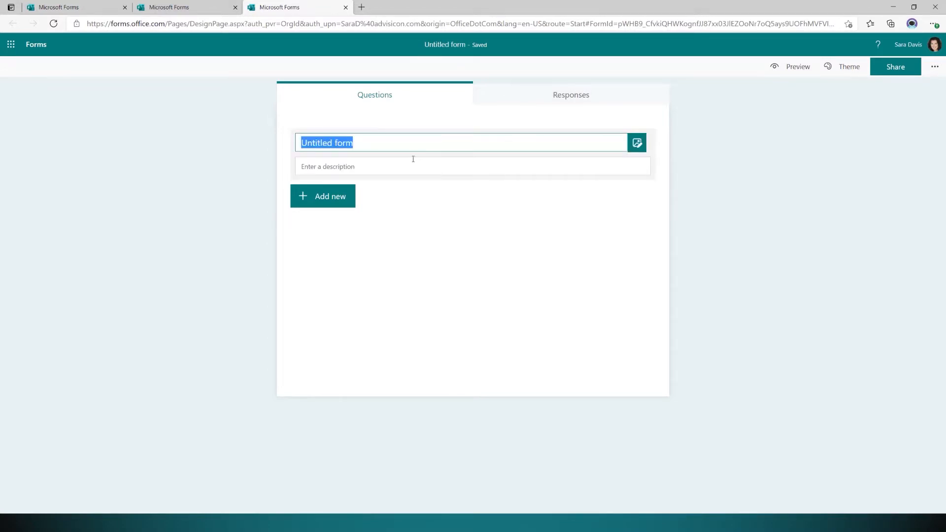
type("Mi")
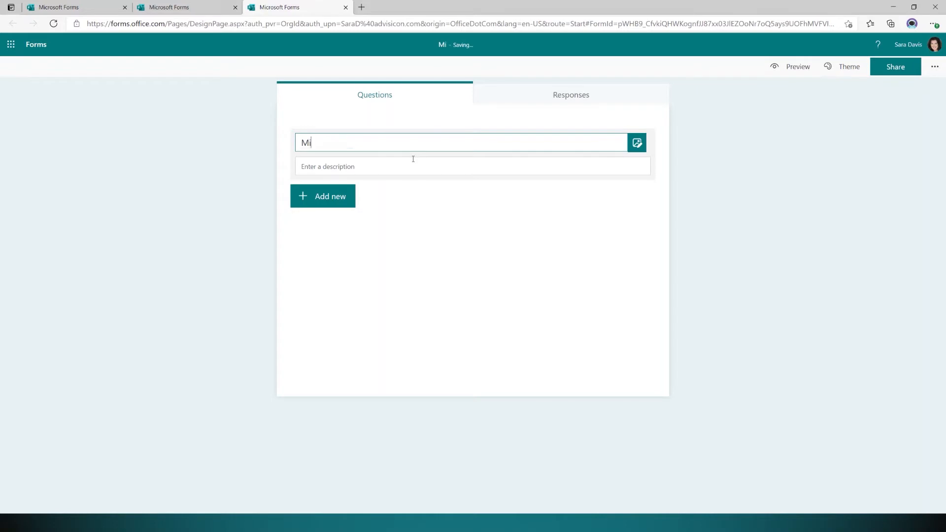
type("cros")
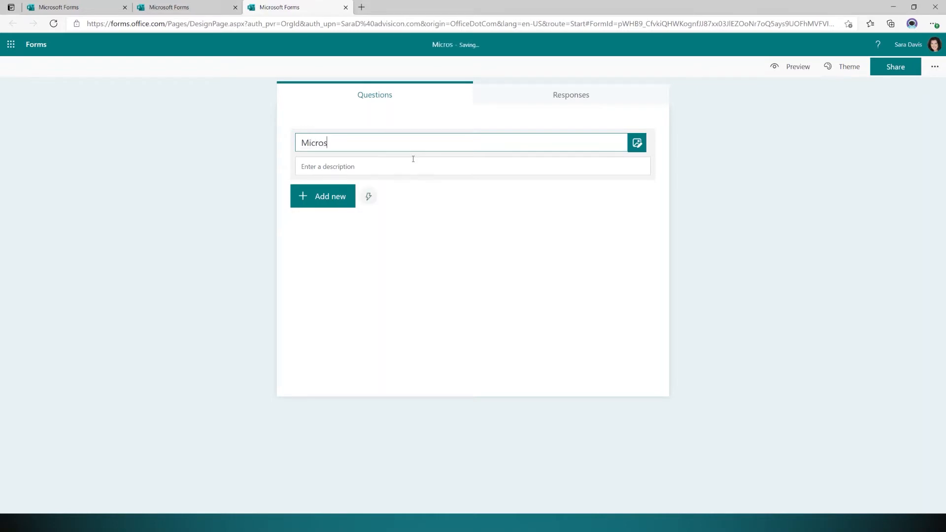
type("oft Forms for your Nonprofi")
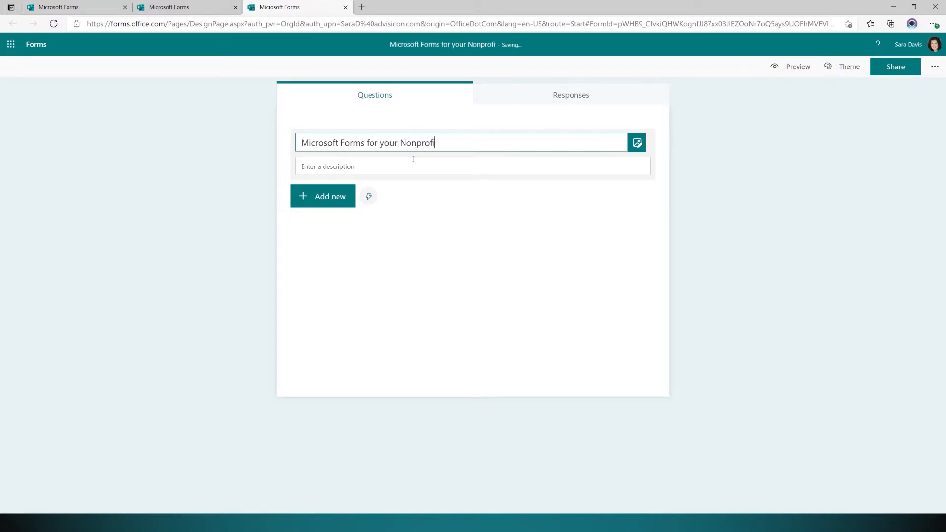
type("t Eval")
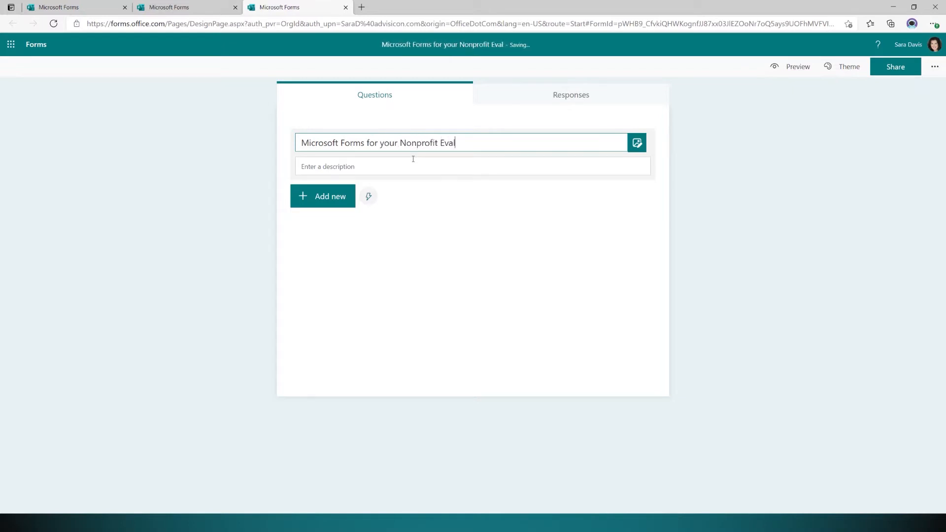
type("uation")
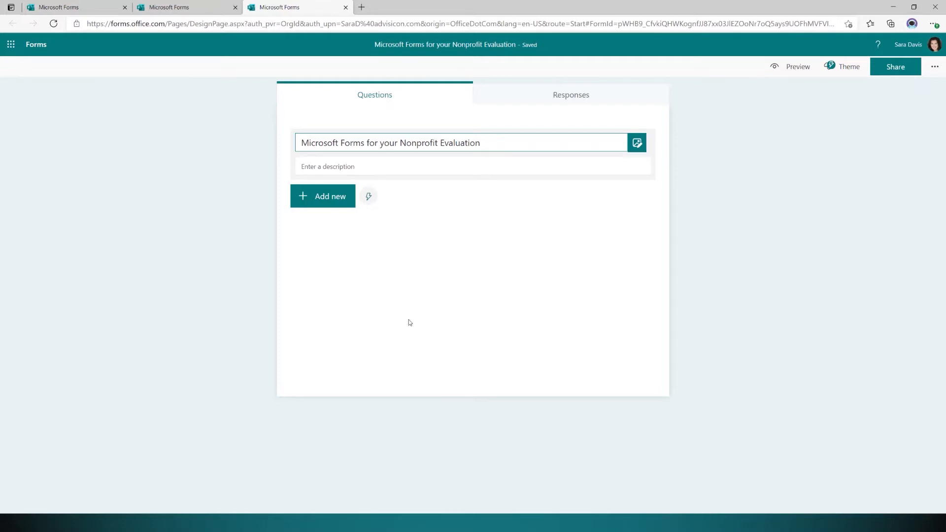
left_click(337, 163)
Add the description 'Please fill out the below questions to tell us how we did'.
type("Eval")
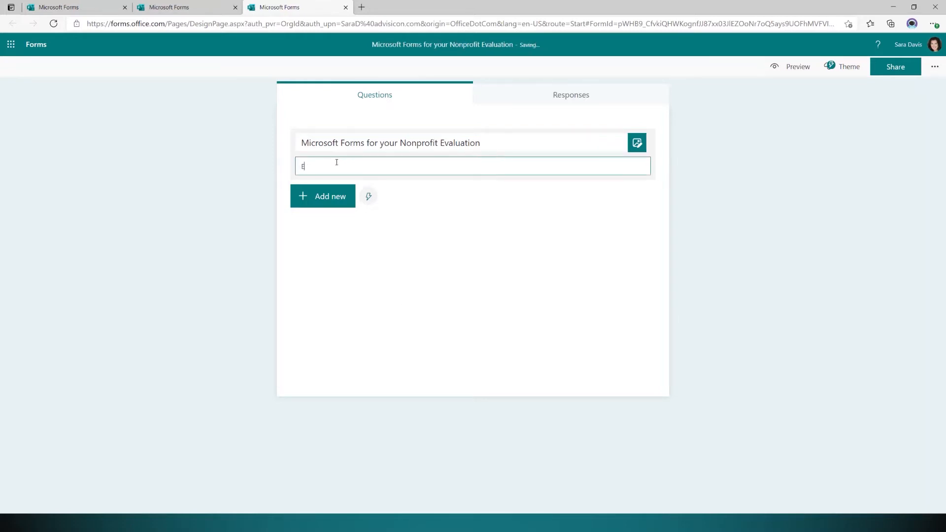
key("BackSpace")
key("BackSpace")
key("BackSpace")
key("BackSpace")
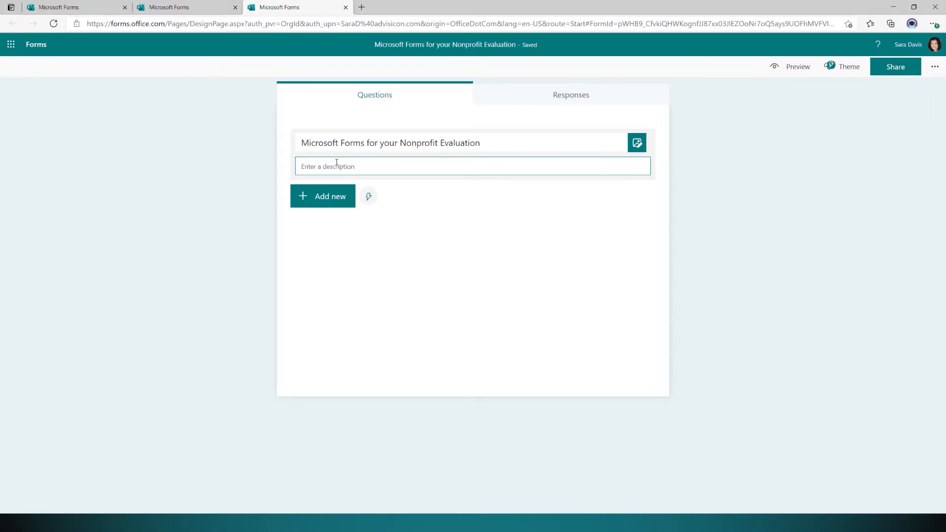
type("Please fill out the below")
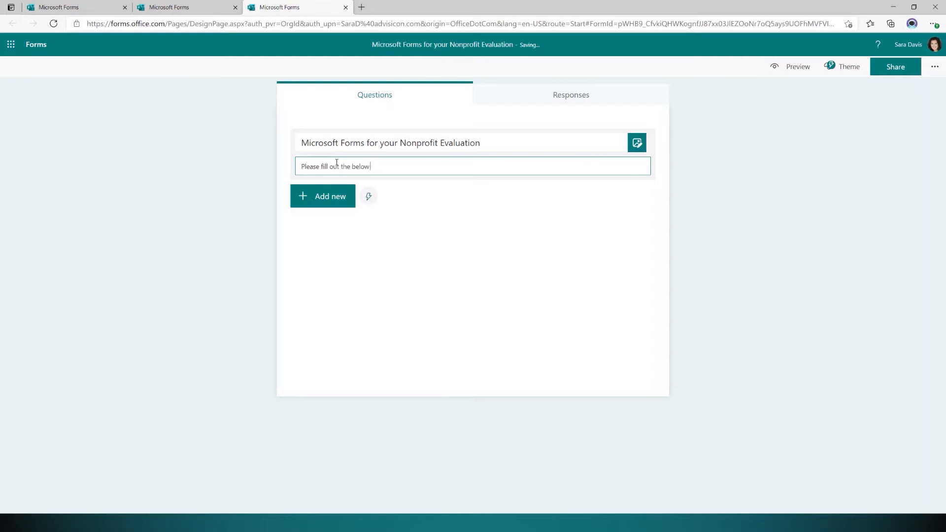
type(" questions to tell us how we did")
key("Return")
key("BackSpace")
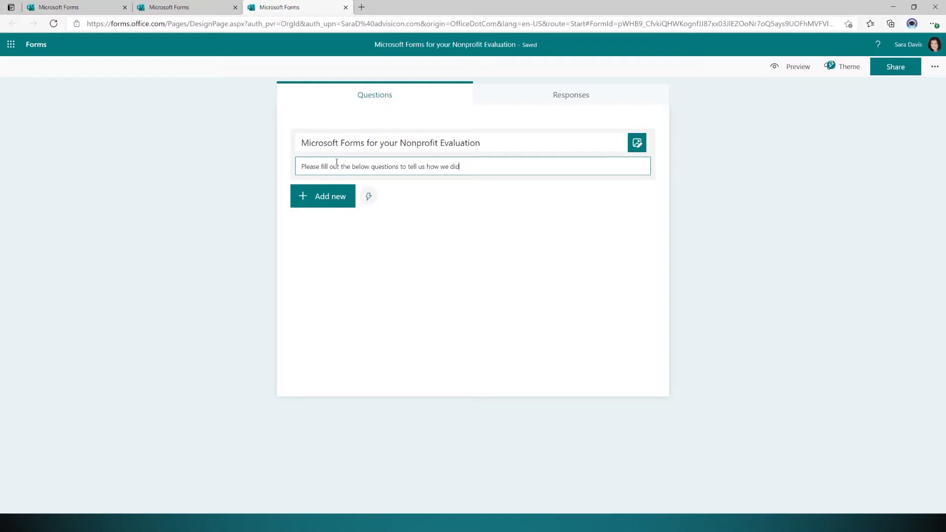
left_click(316, 201)
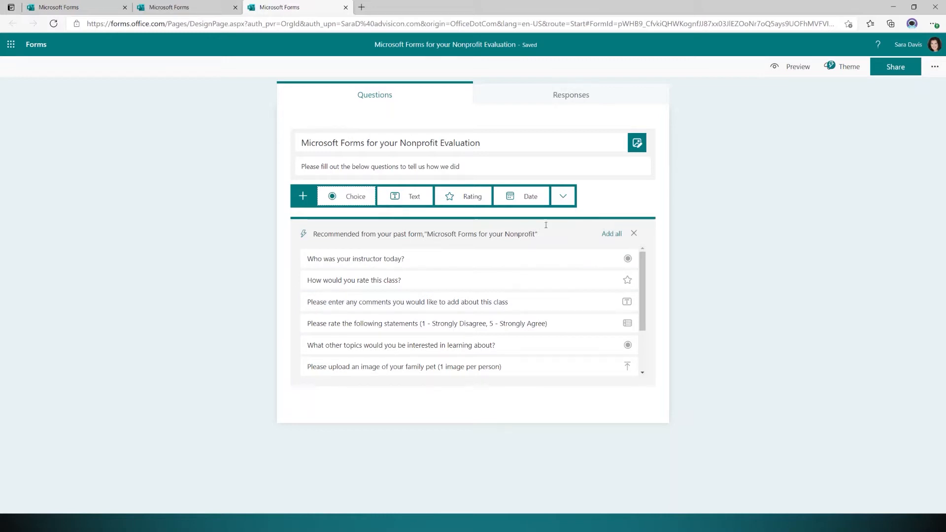
Dismiss the past-form recommendations and add a Choice question.
left_click(634, 233)
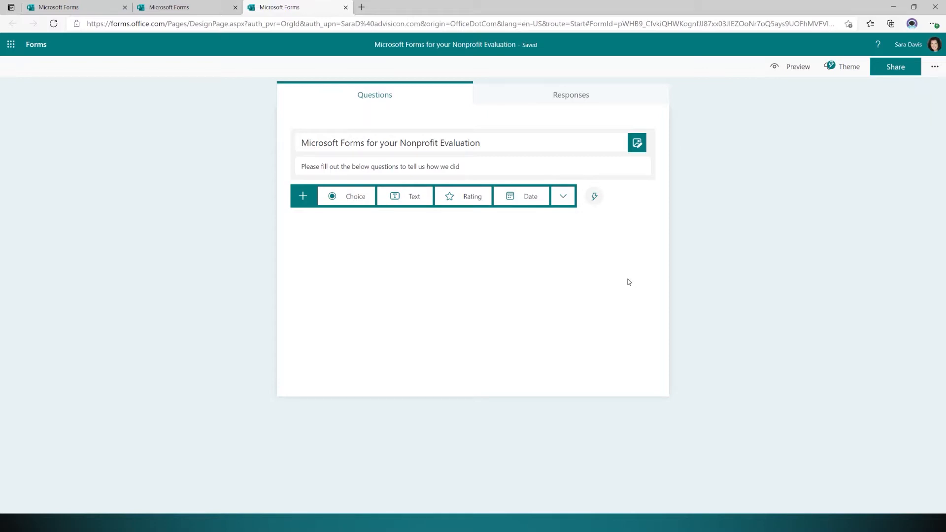
left_click(348, 198)
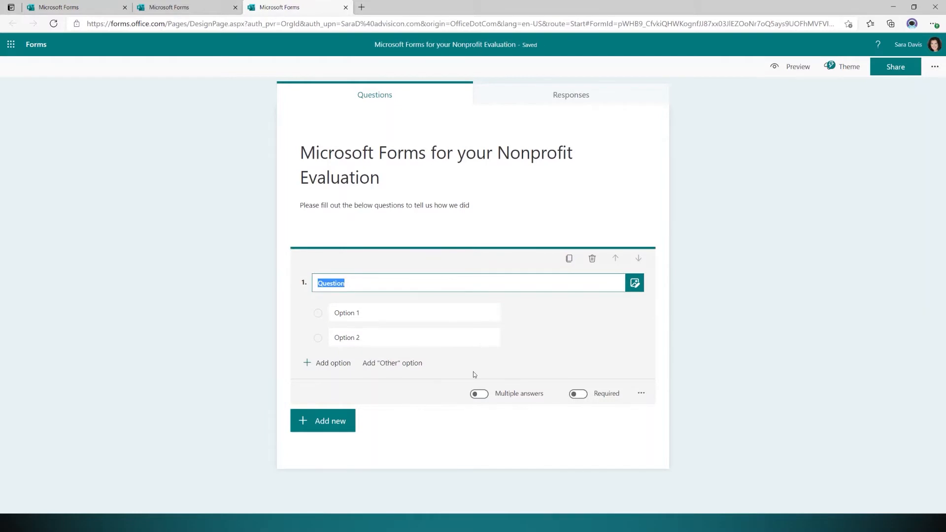
Title question 1 'Who was your instructor?' and enter the first instructor's name as option 1.
type("Who wa")
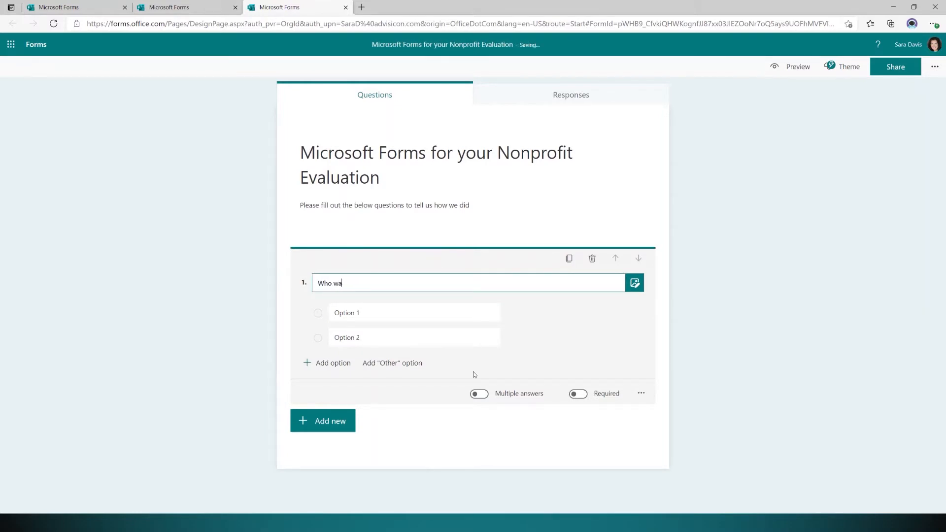
type("s your instructor?")
left_click(418, 312)
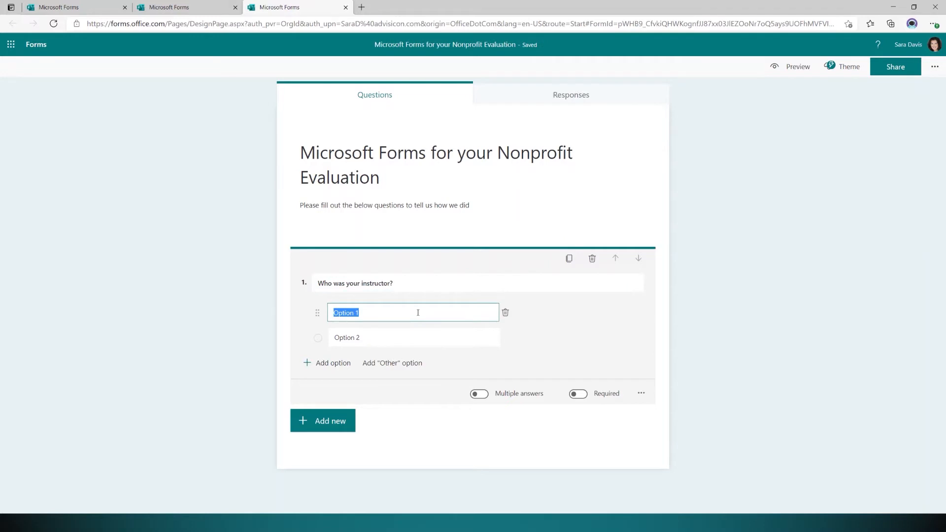
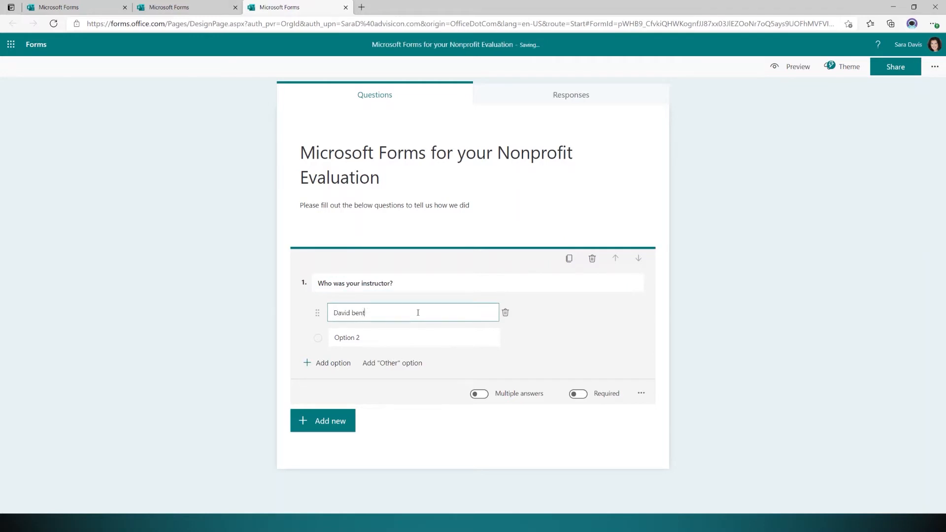
type("Bent")
key("Tab")
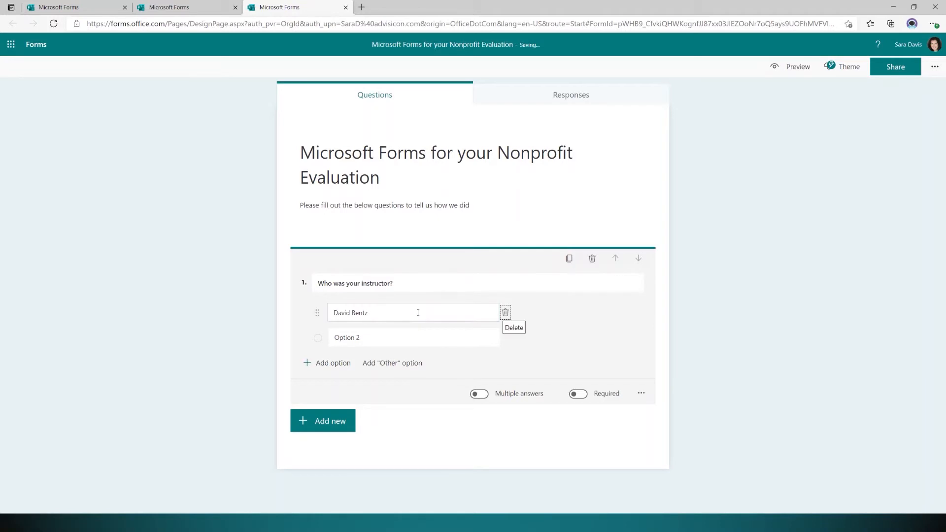
Add three more instructor-name options and an 'Other' choice.
left_click(375, 339)
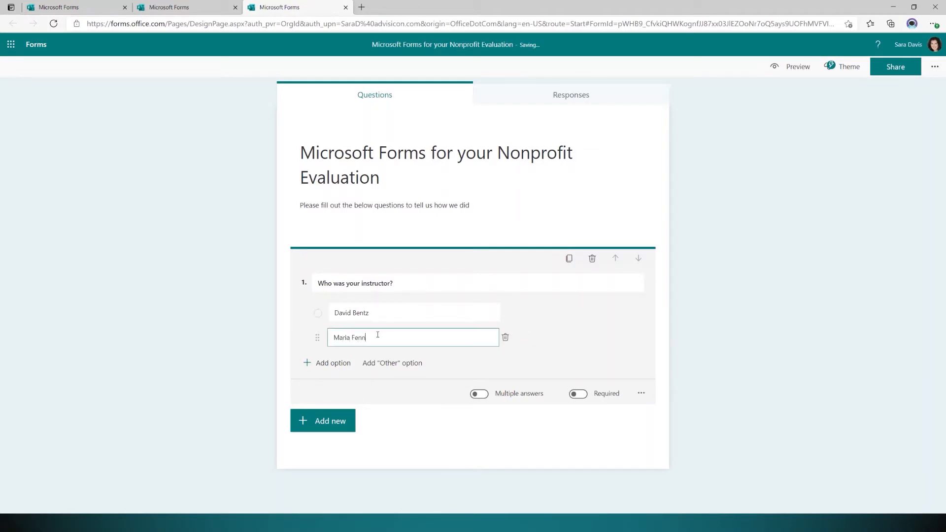
key("Return")
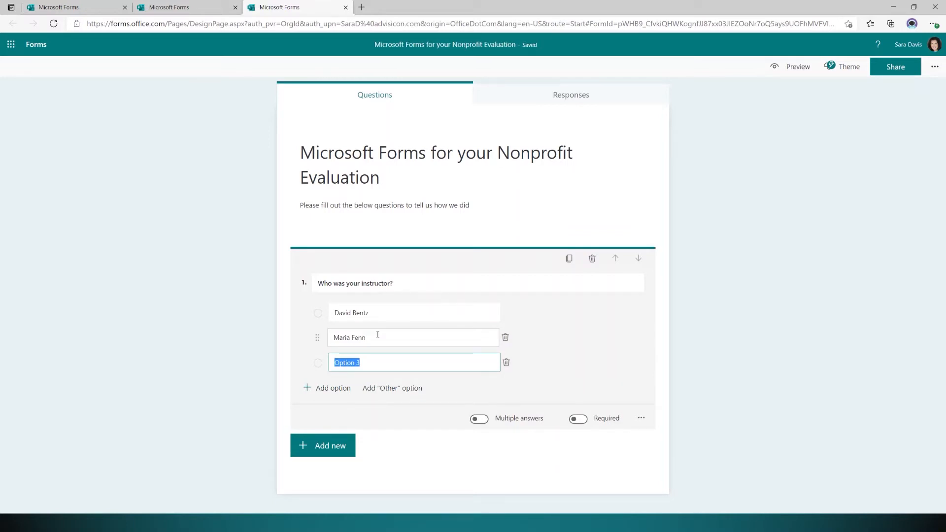
type("Ahsoka")
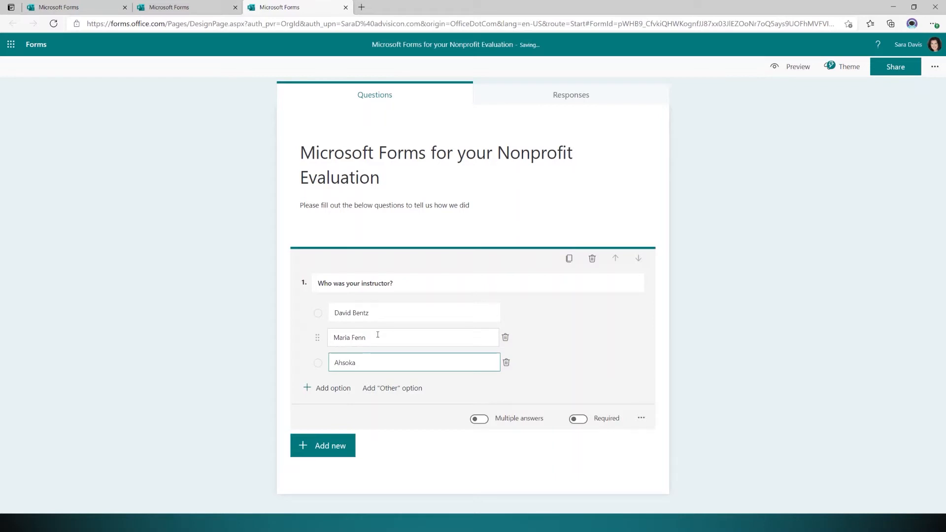
key("Return")
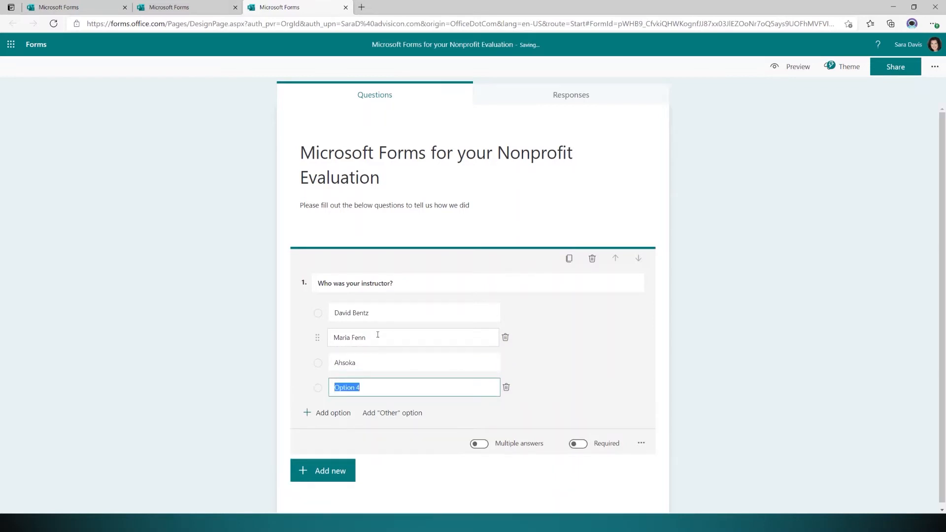
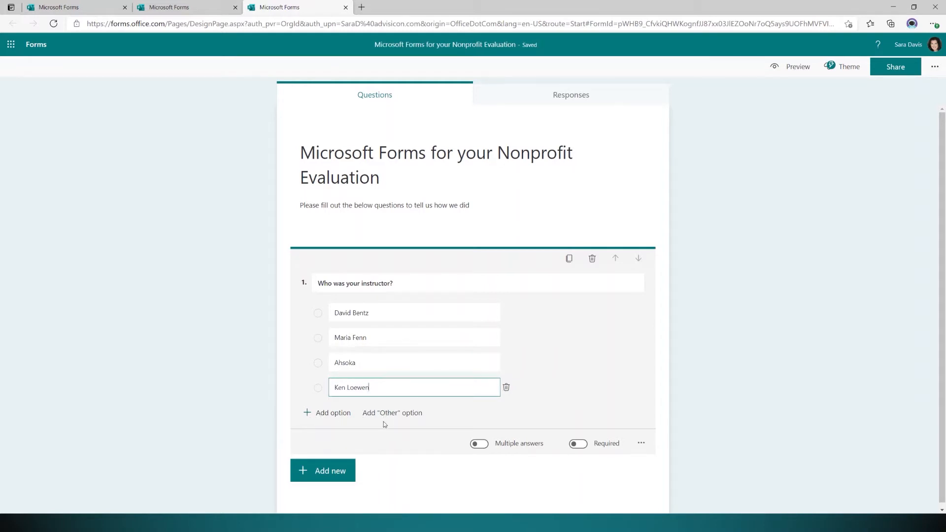
left_click(407, 414)
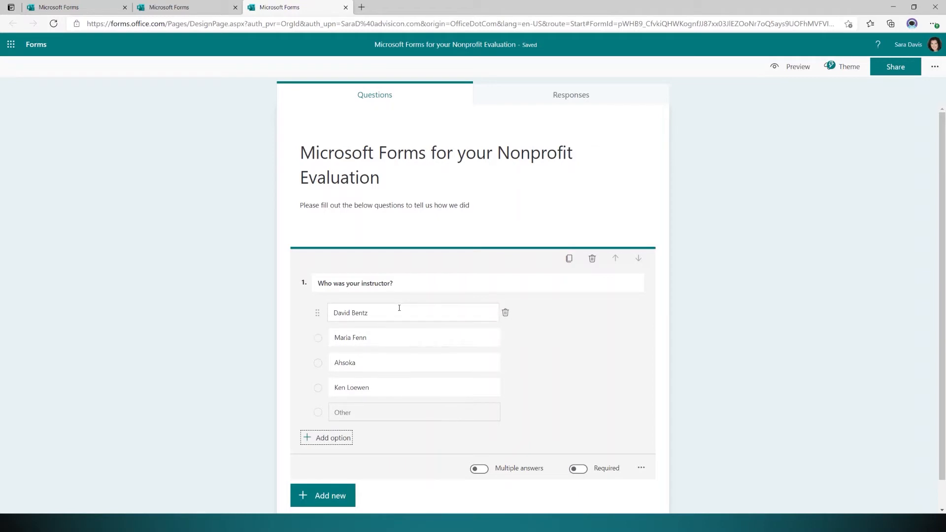
left_click(405, 338)
left_click(404, 363)
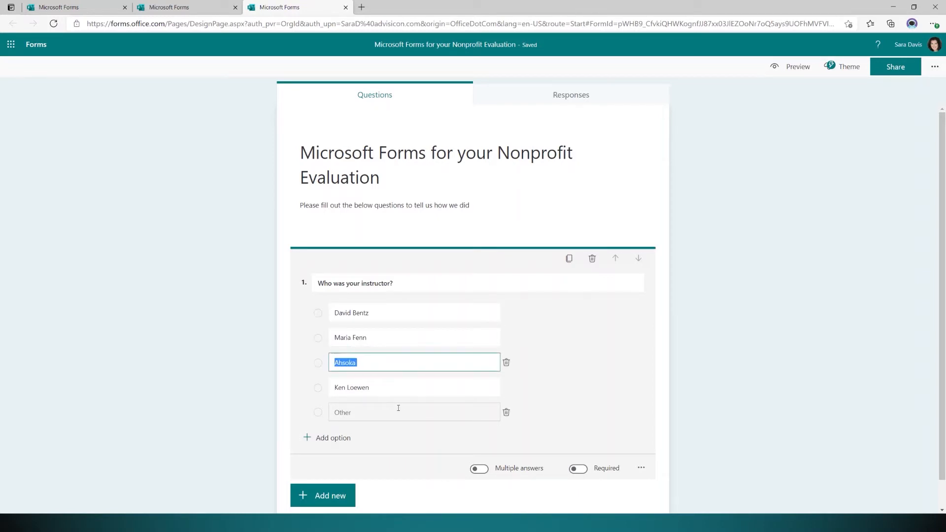
left_click(398, 389)
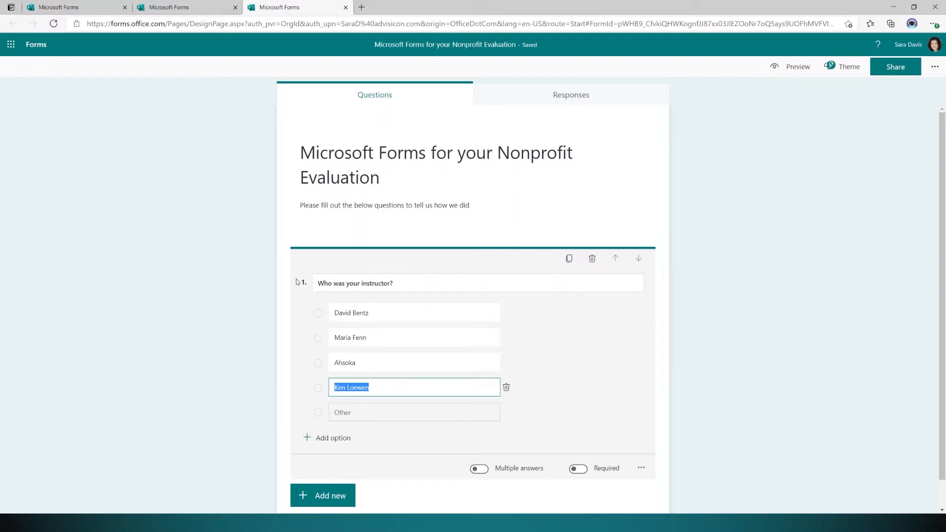
left_click(568, 259)
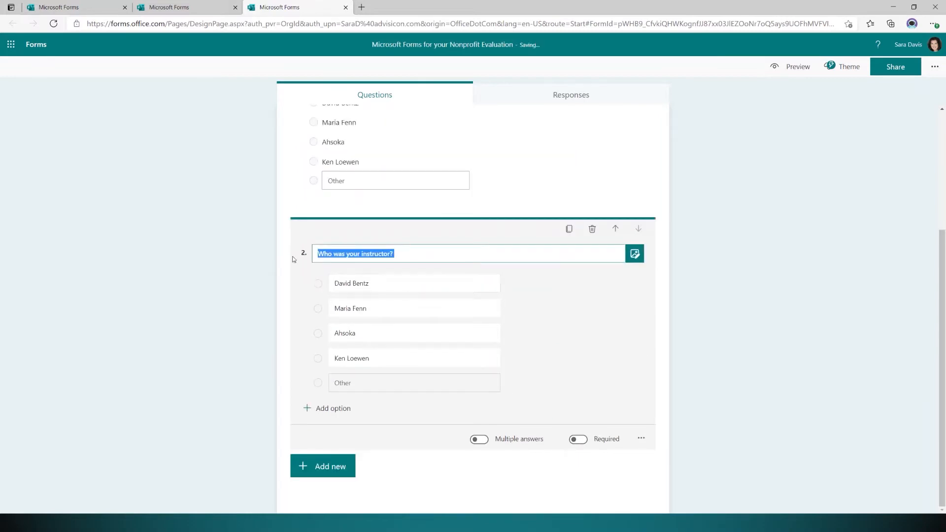
scroll(287, 404, "up", 3)
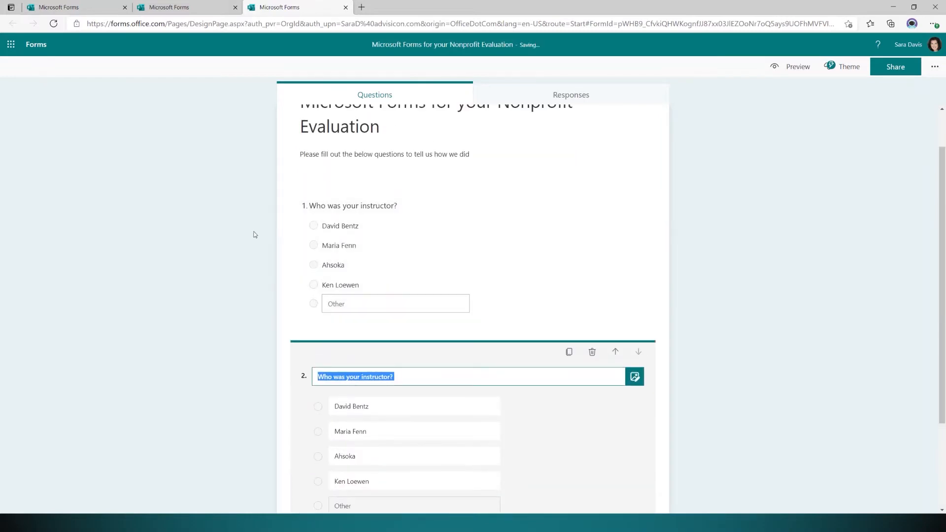
scroll(525, 321, "down", 3)
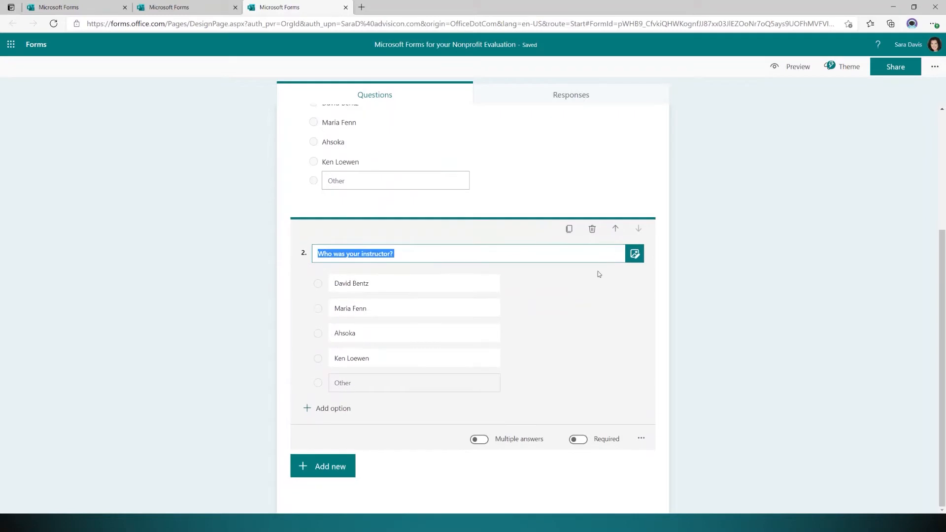
left_click(593, 231)
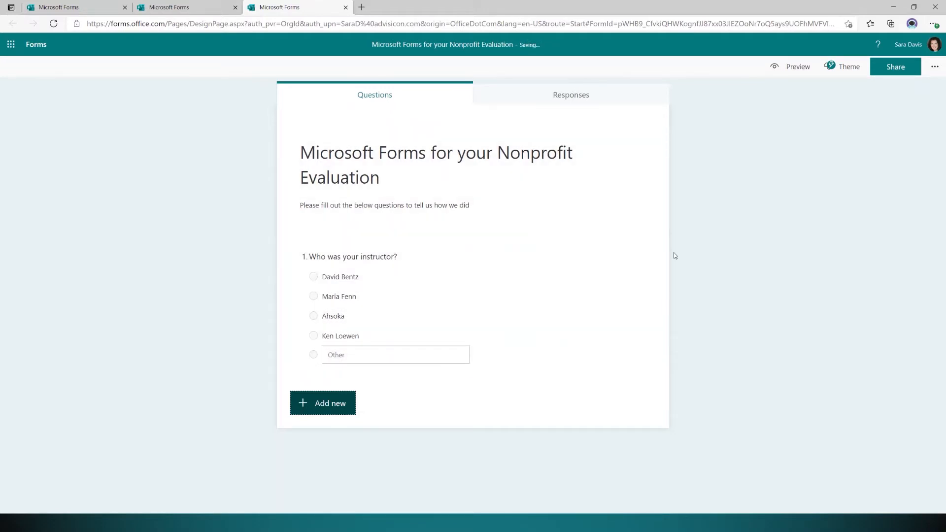
left_click(519, 254)
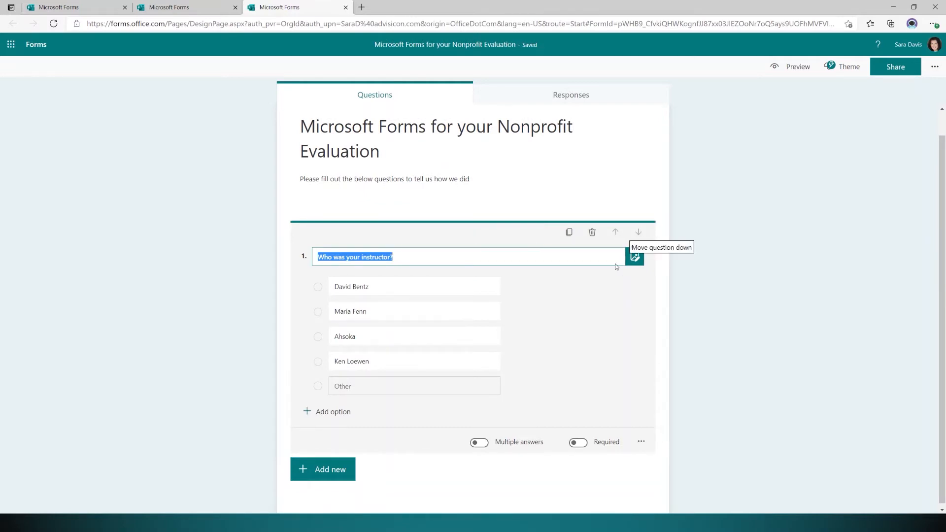
Upload the 'images' picture from the computer to the instructor question.
left_click(635, 257)
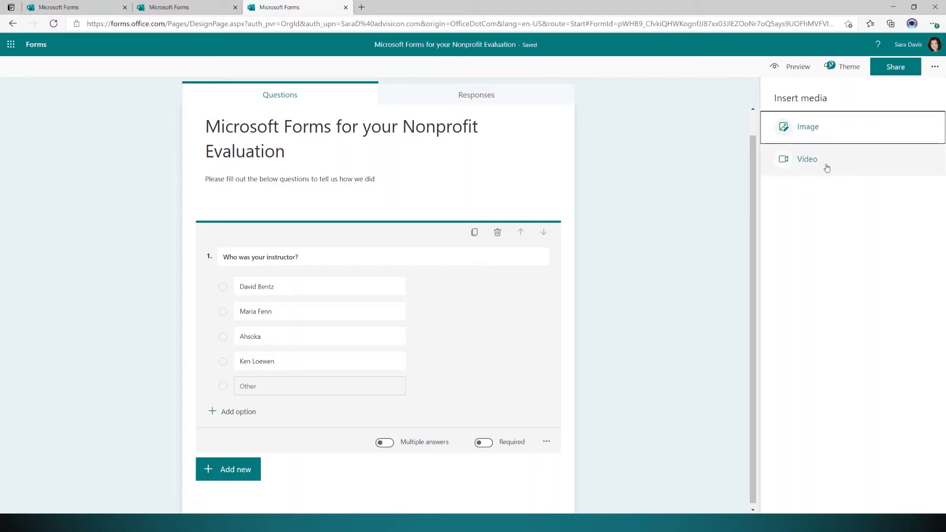
left_click(837, 141)
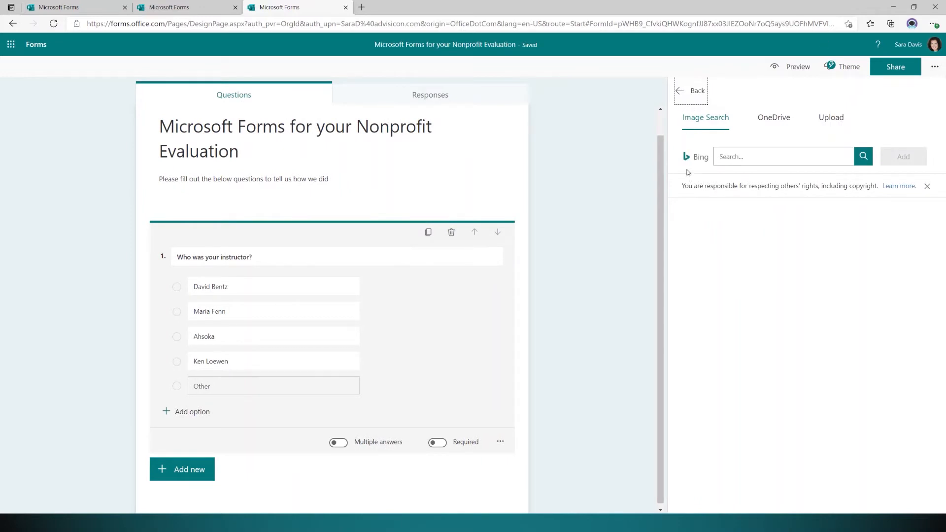
left_click(782, 122)
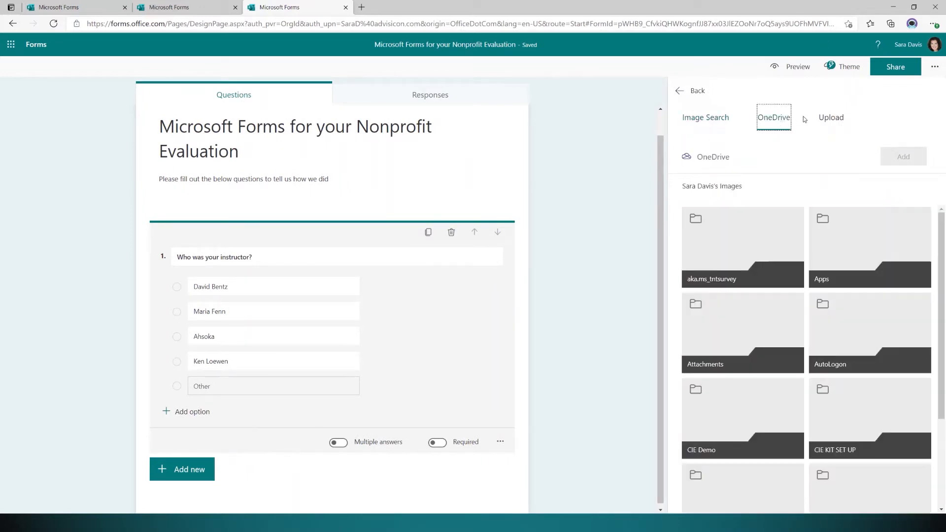
left_click(832, 120)
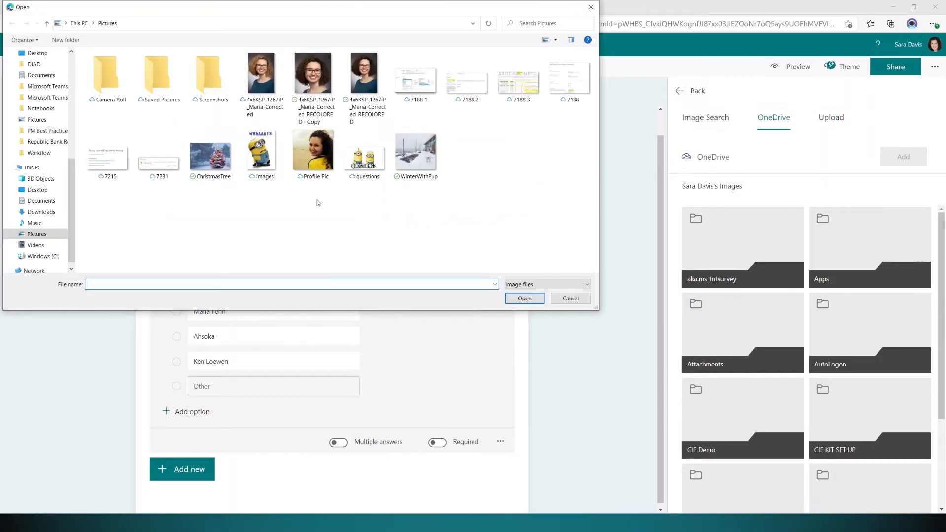
left_click(270, 160)
left_click(524, 298)
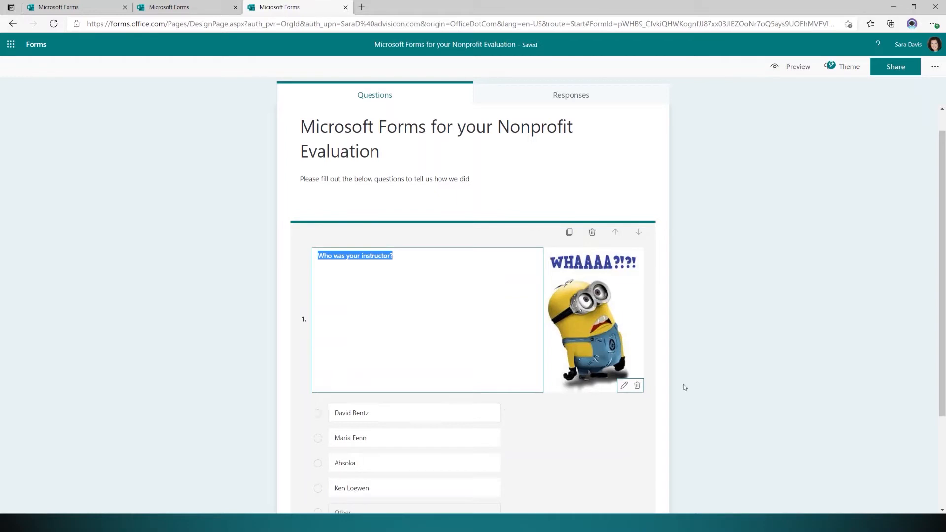
Delete the minion picture and turn on Multiple answers for the instructor question.
left_click(624, 385)
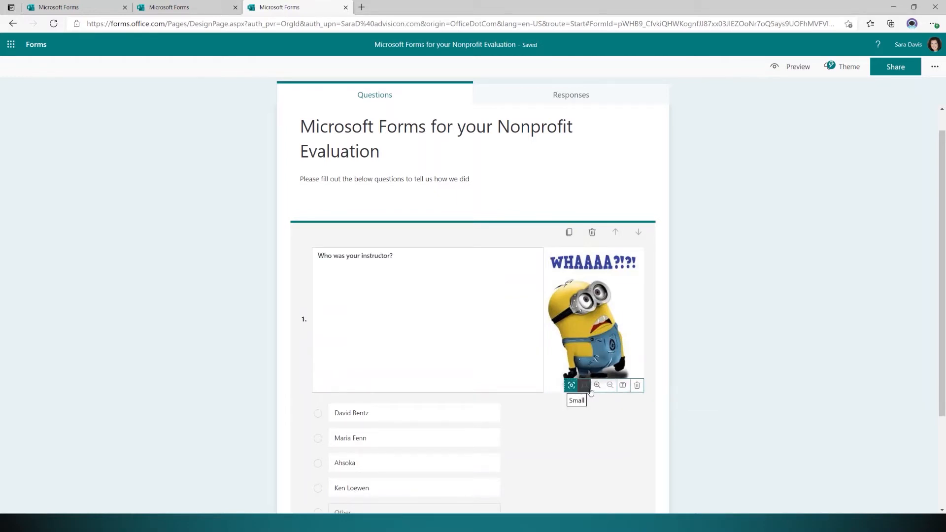
left_click(637, 385)
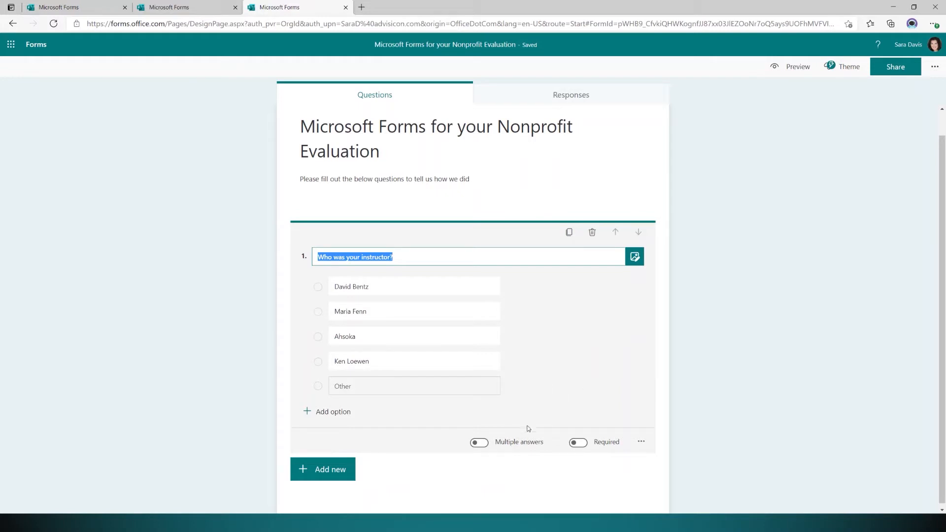
left_click(482, 445)
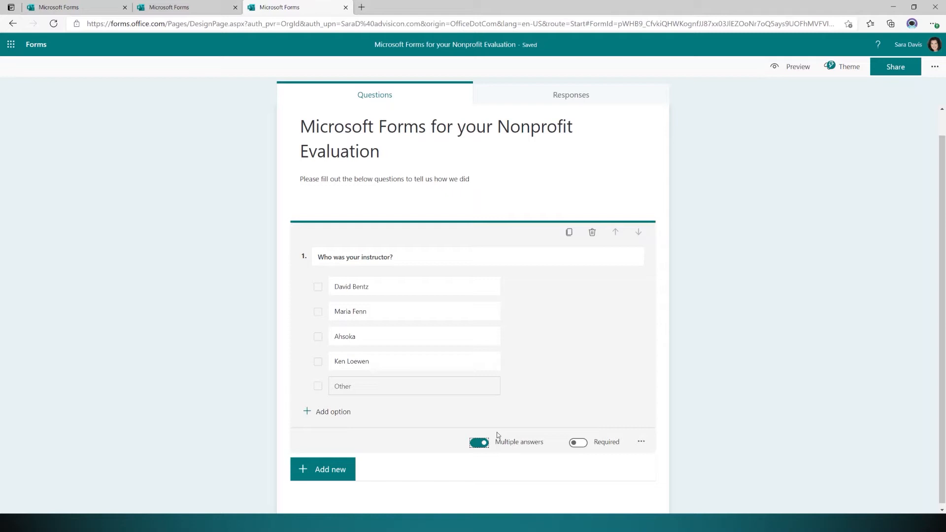
Make 'Who was your instructor?' a single-answer, required question.
left_click(487, 445)
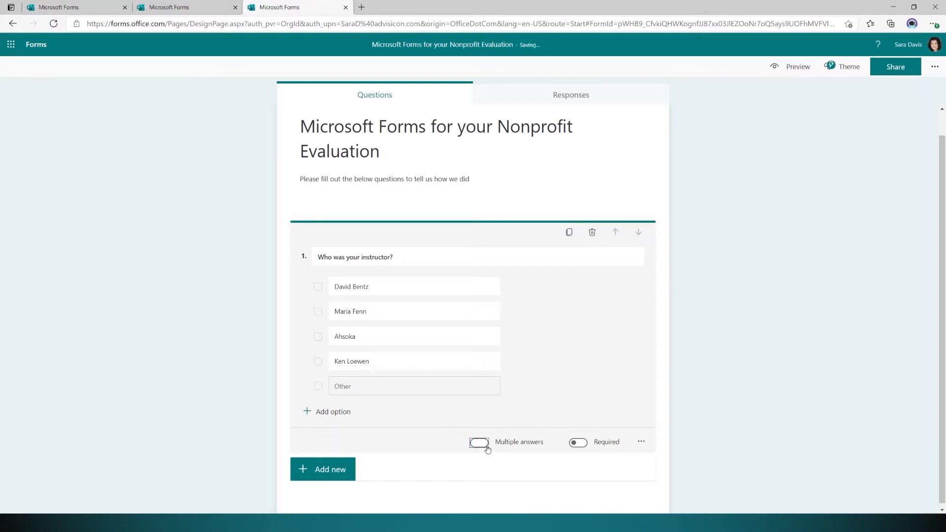
left_click(581, 444)
left_click(581, 443)
left_click(582, 443)
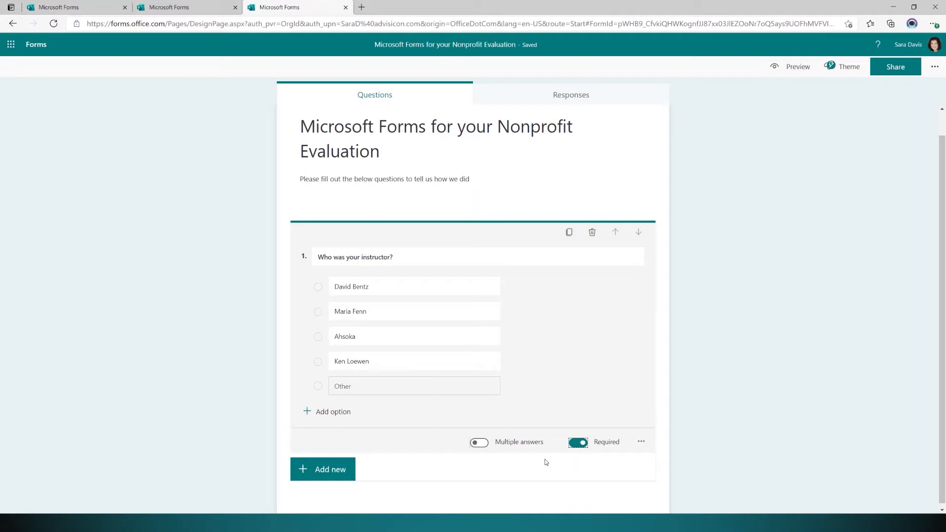
left_click(325, 469)
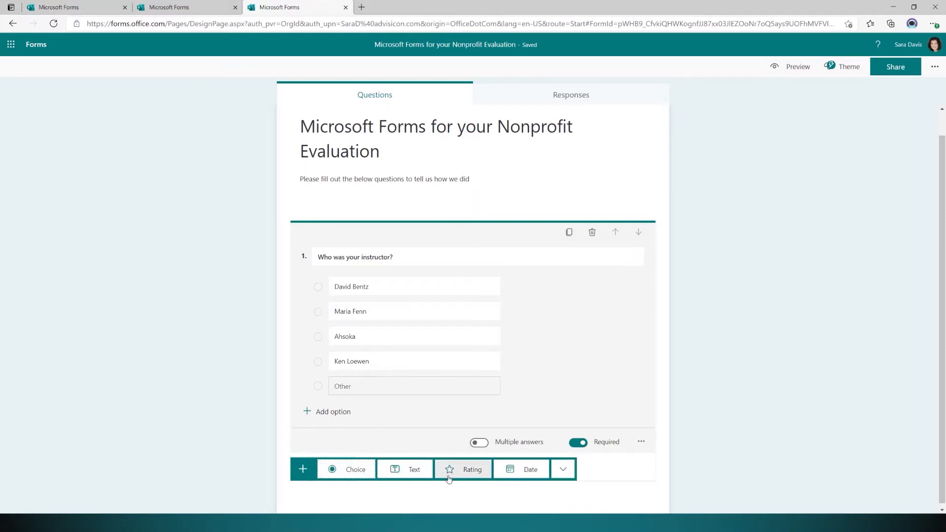
Add a rating question, trying 3 levels before settling on 5 levels.
left_click(468, 473)
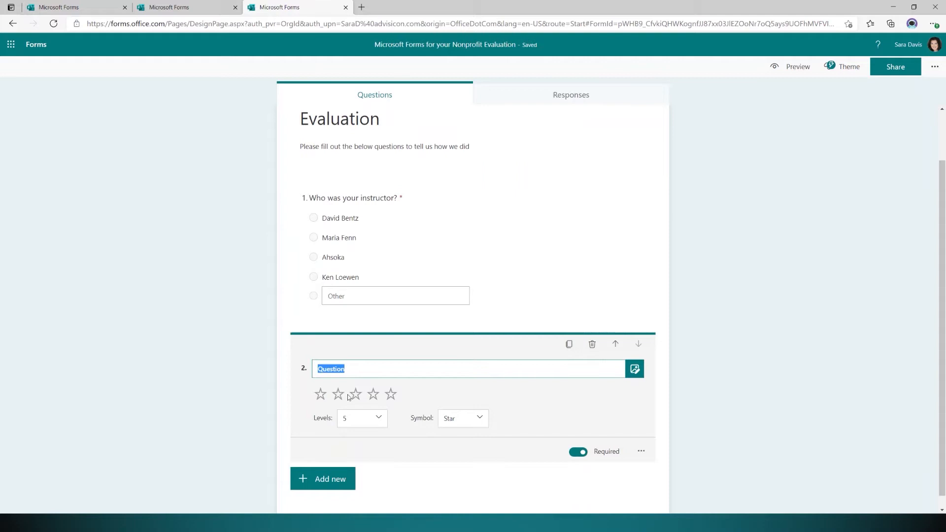
left_click(383, 419)
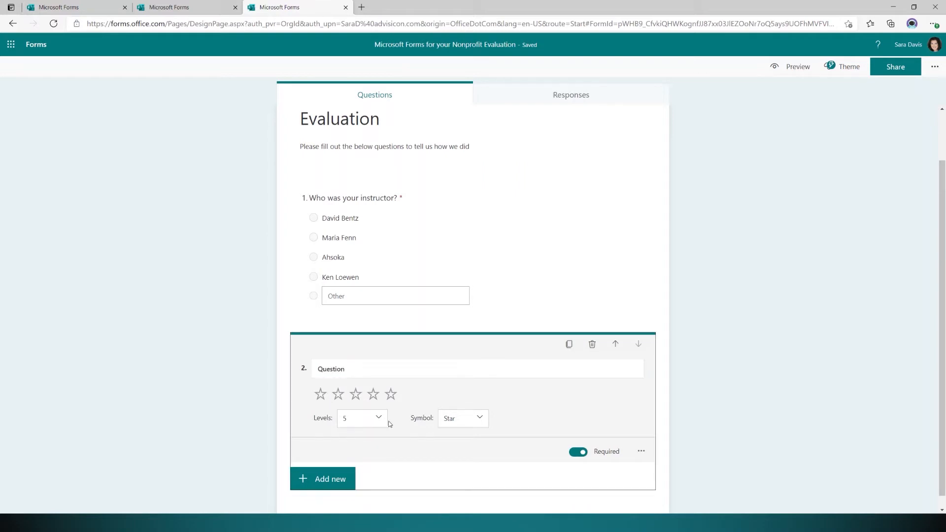
left_click(367, 454)
left_click(373, 422)
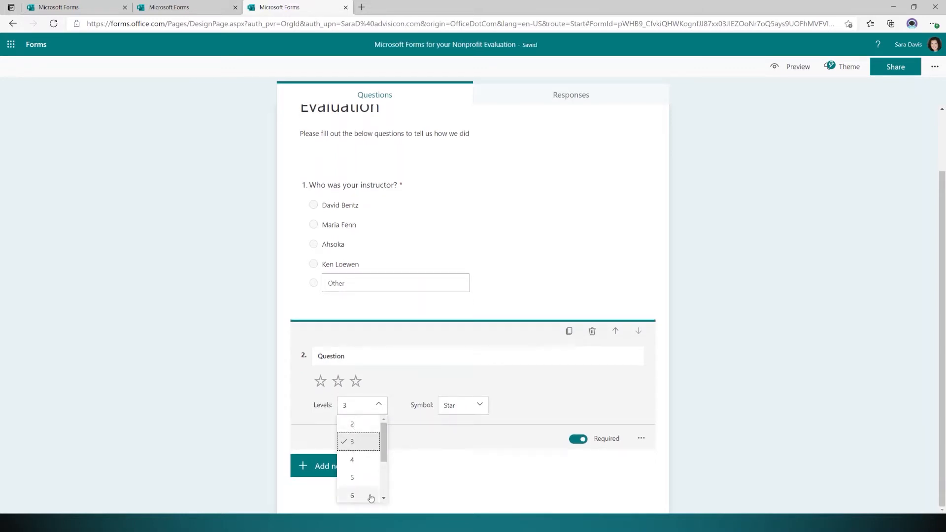
scroll(369, 496, "down", 3)
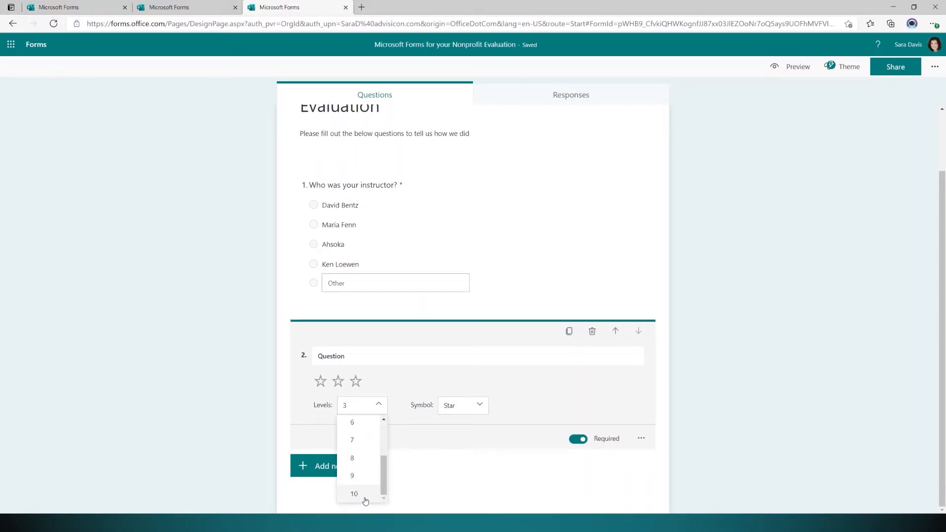
scroll(369, 495, "up", 3)
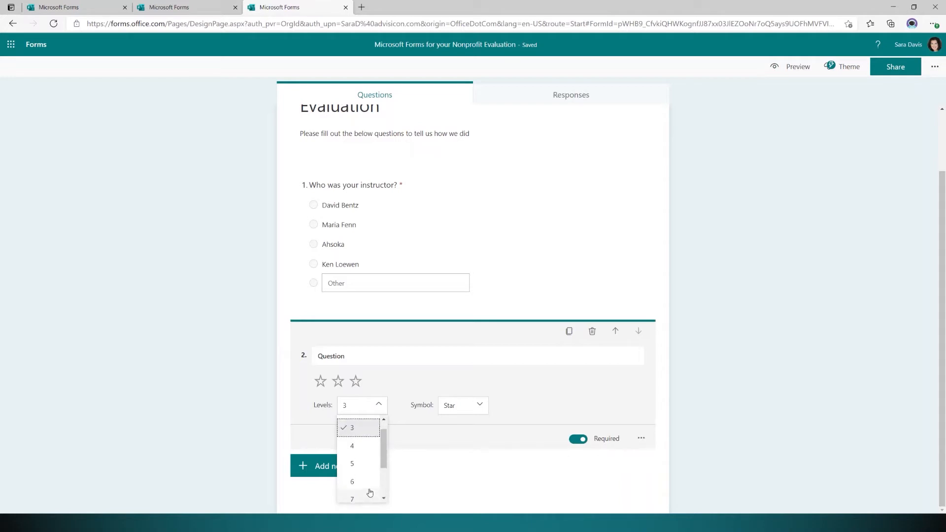
left_click(369, 478)
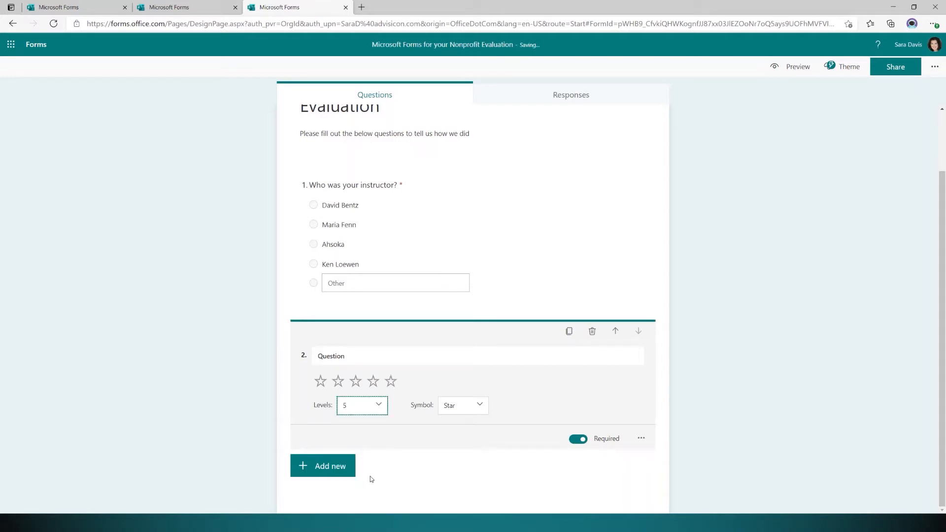
Title it 'How would you rate this class?' and keep the Star symbol after trying Number.
double_click(342, 353)
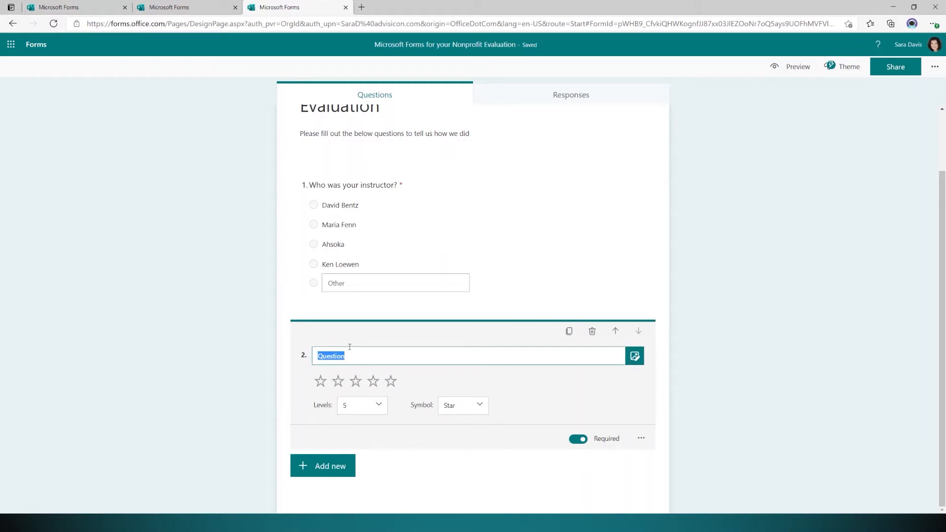
type("Ho")
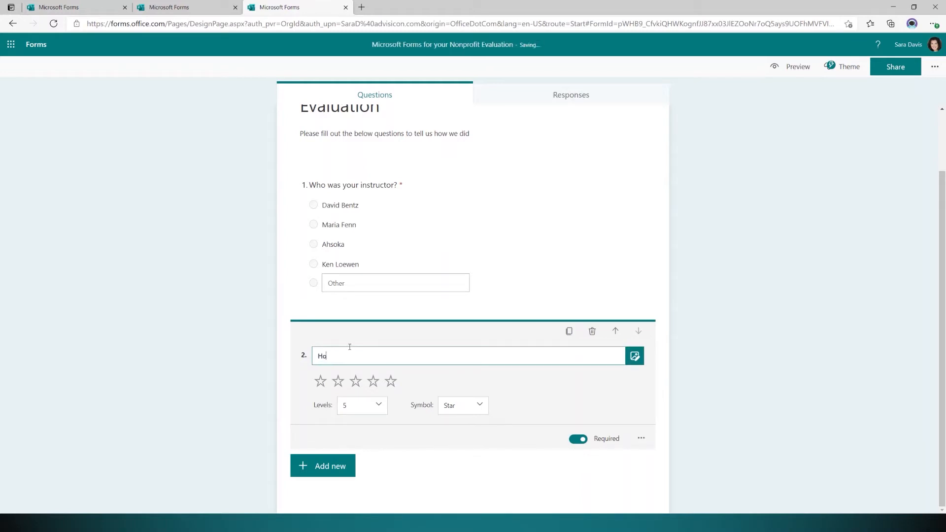
type("w would you rate this this class?")
left_click(467, 409)
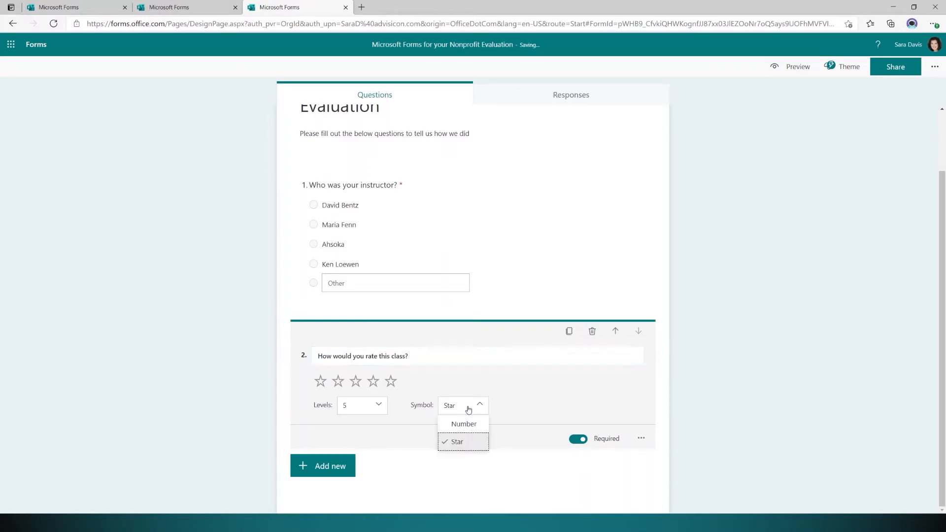
left_click(467, 424)
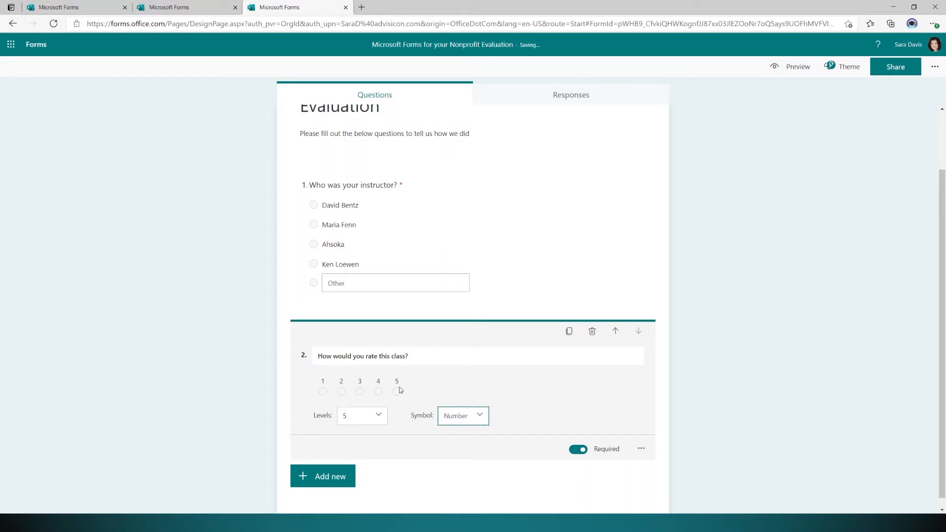
left_click(465, 418)
left_click(478, 451)
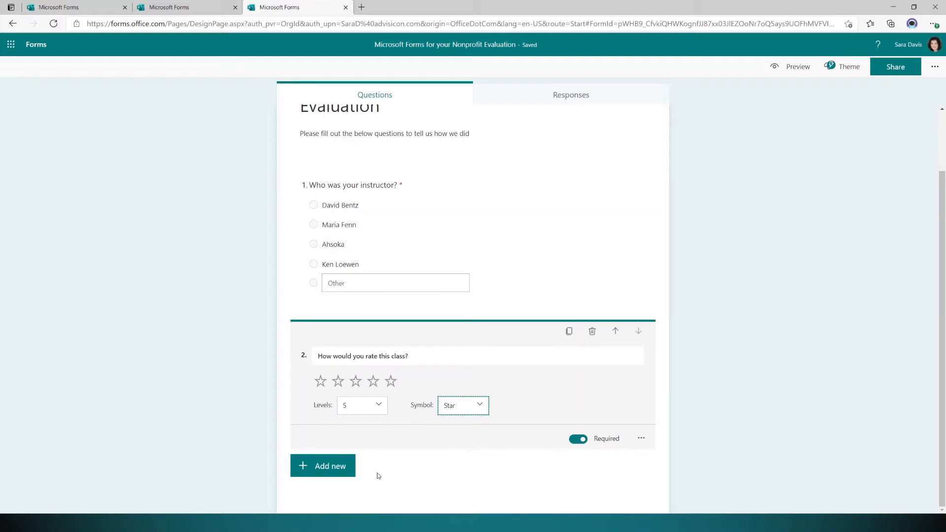
left_click(337, 476)
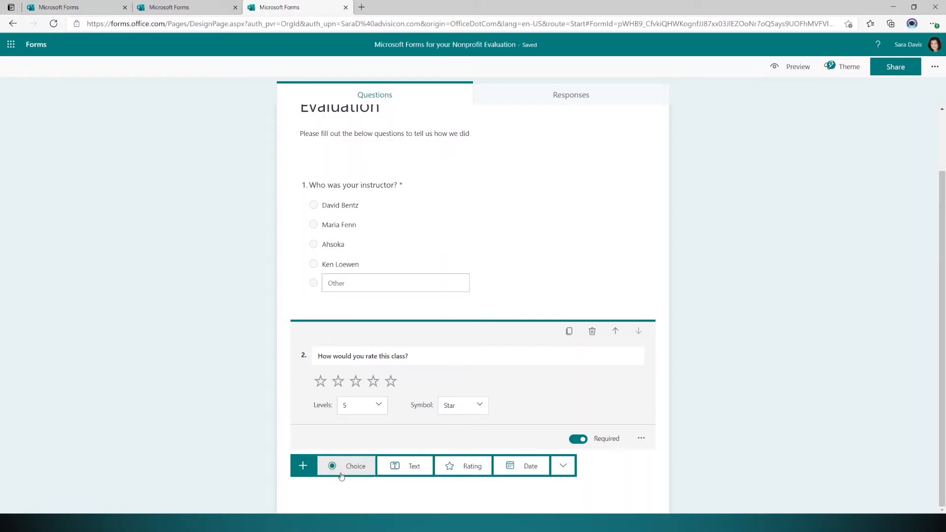
Add a text question titled 'Please enter any comments you would like to add about the class'.
left_click(417, 471)
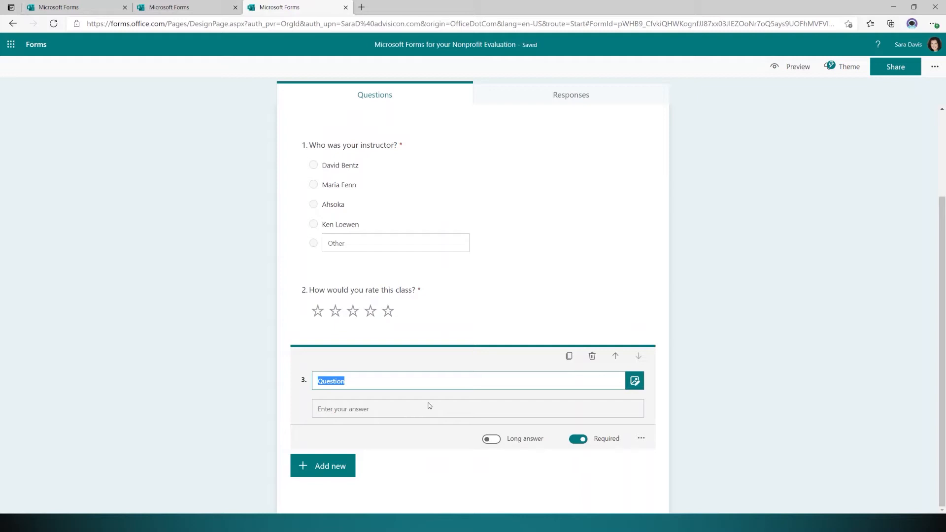
type("Please enter any")
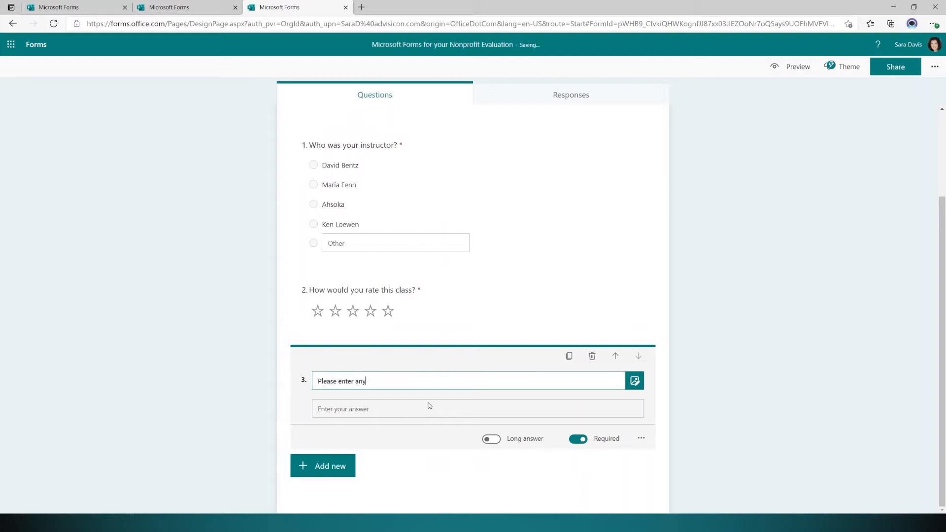
type(" comments you would like to add about the class")
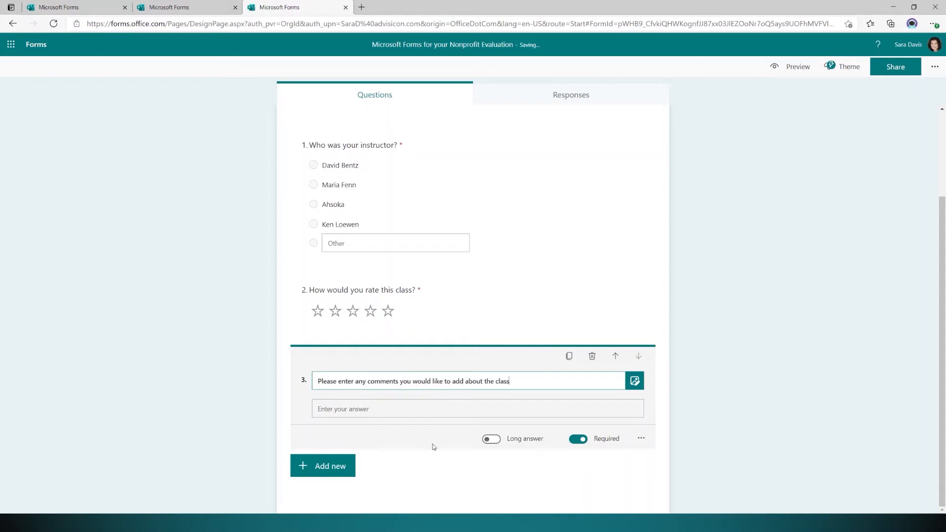
left_click(426, 430)
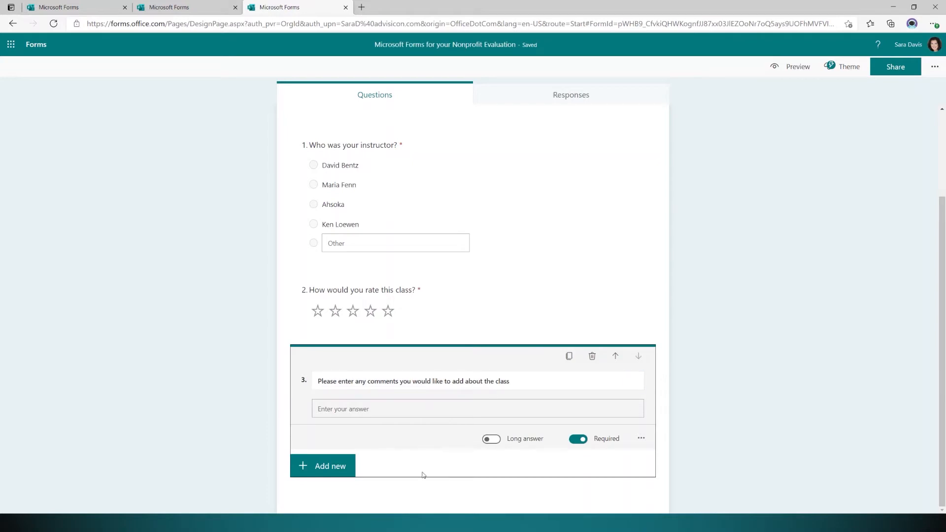
Make the comments question a long, optional answer, kept below the rating question.
left_click(494, 440)
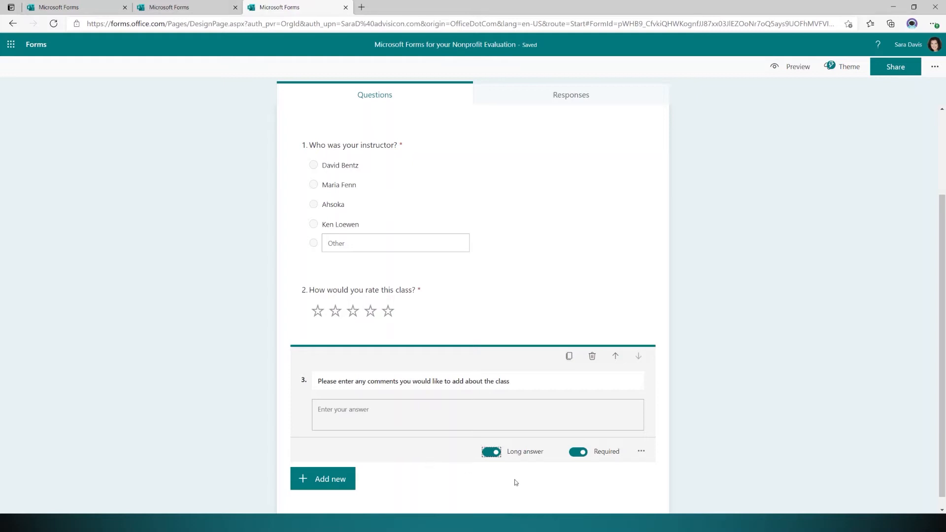
left_click(578, 452)
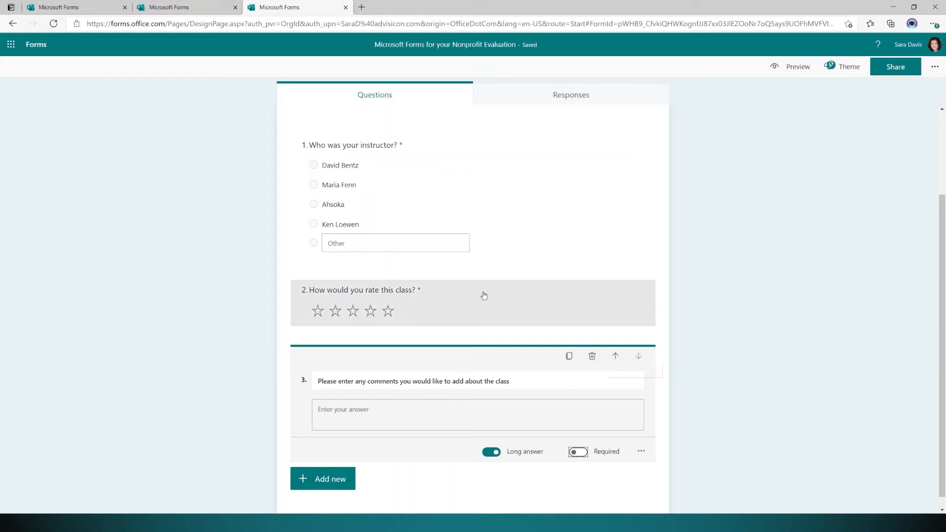
left_click(616, 357)
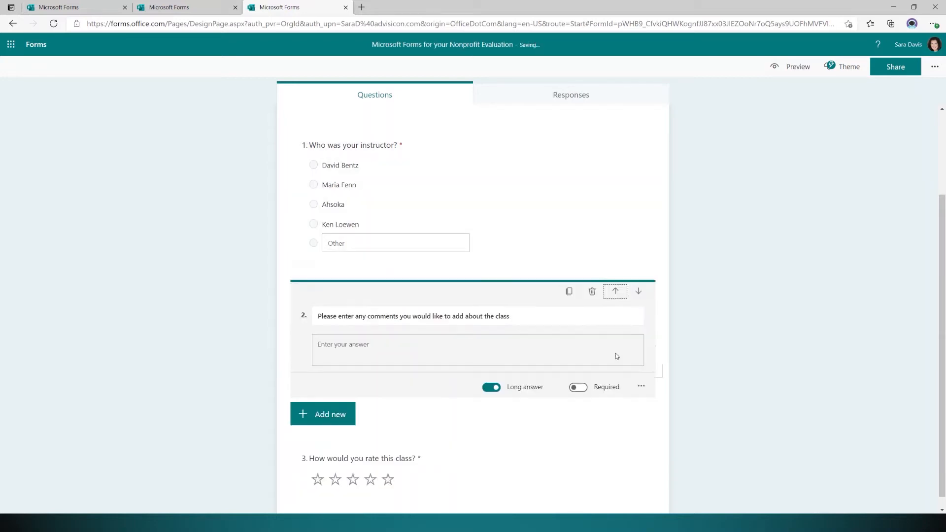
left_click(638, 291)
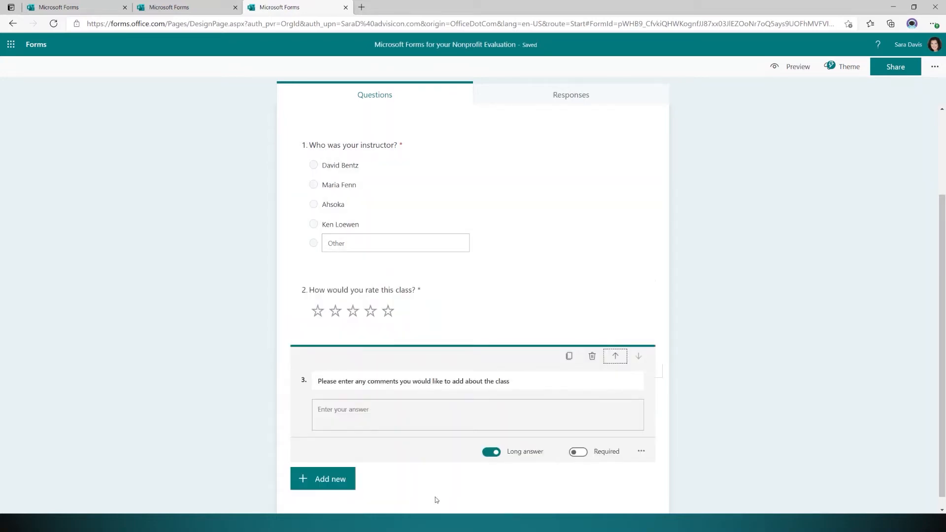
left_click(326, 419)
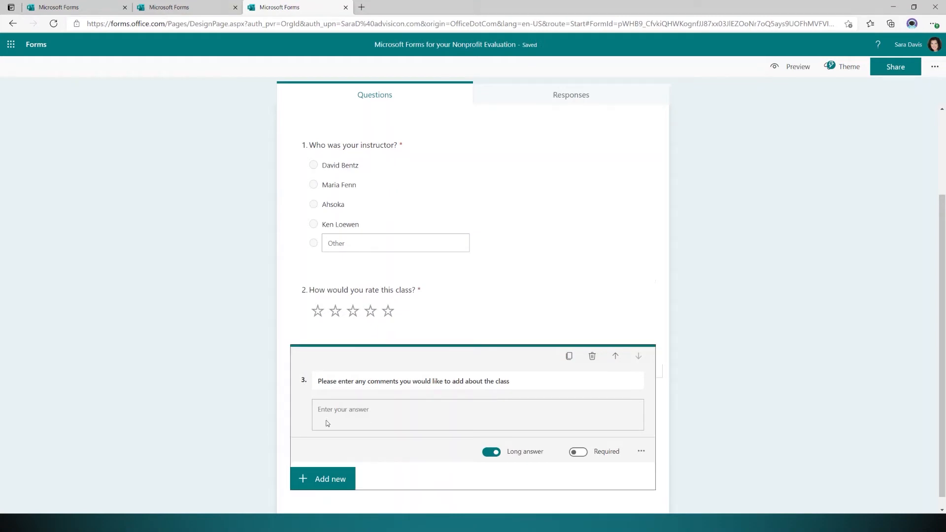
left_click(342, 479)
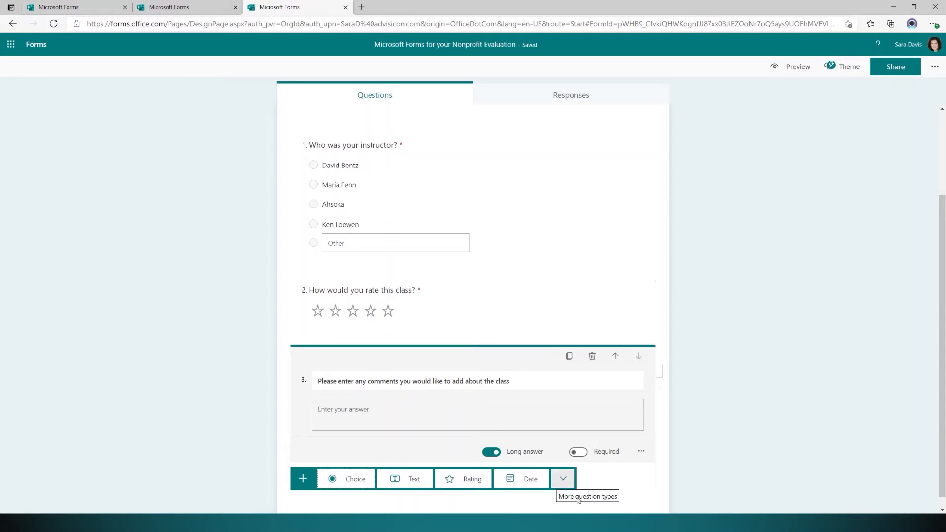
Add a Likert question titled 'Please rate the follow statements ( 1 - Strongly Disagree, 5 - Strongly Agree)'.
left_click(557, 482)
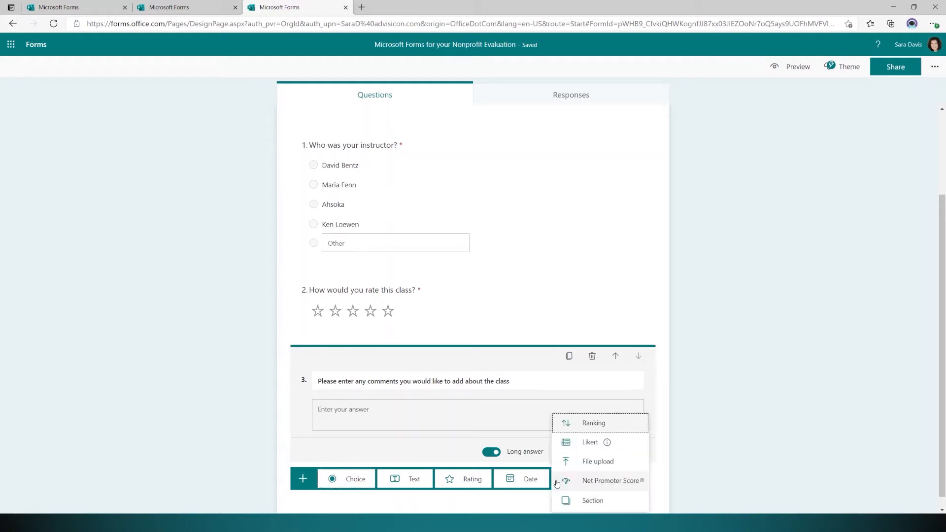
mouse_move(570, 452)
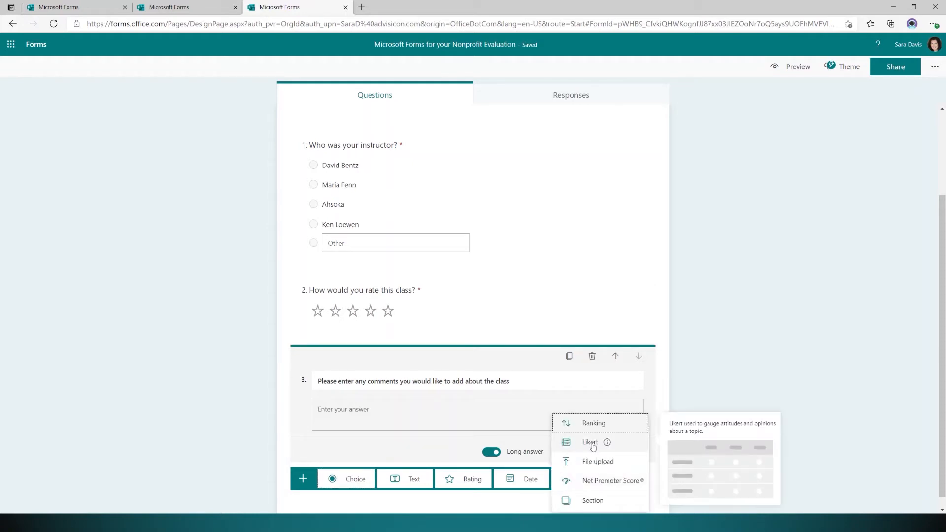
left_click(591, 442)
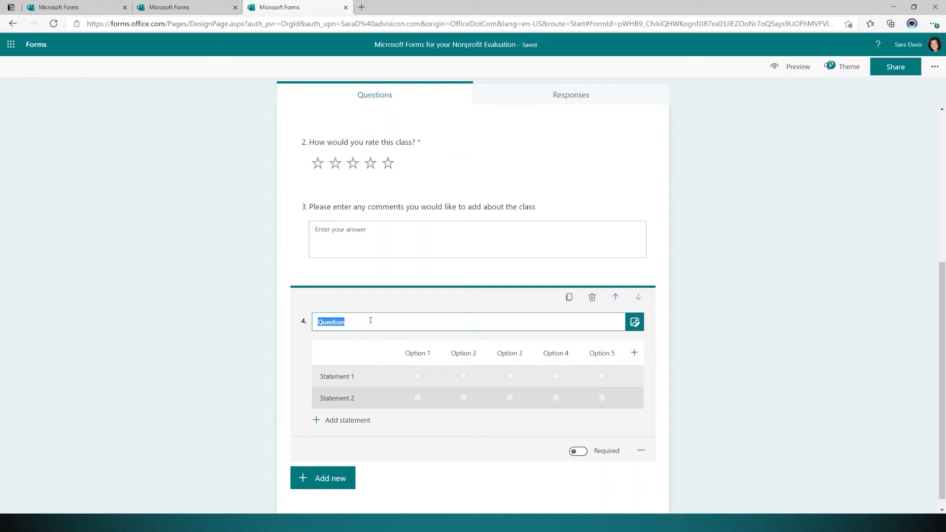
type("Please R")
key("BackSpace")
type("rate")
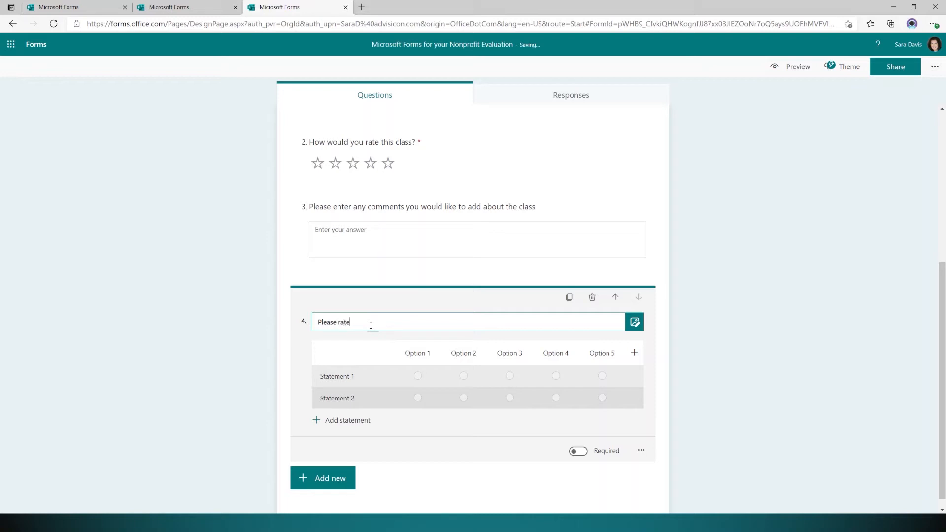
type(" the follow statements ( 1 - Strongly Disagree, 5")
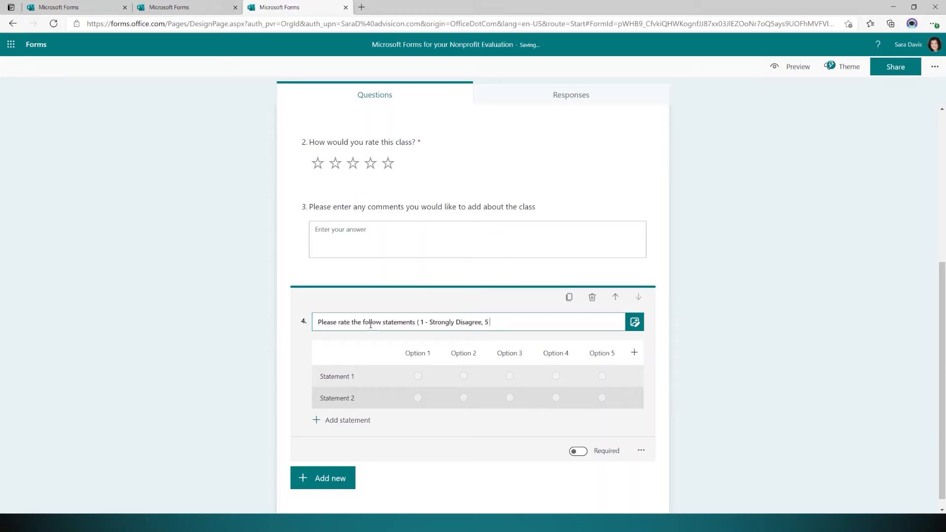
type(" - Strongly Agree)")
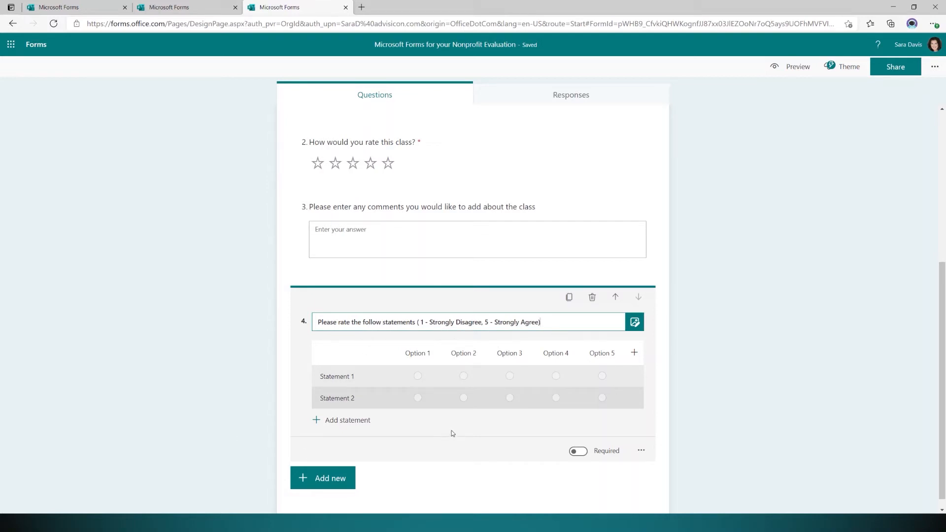
Label the five Likert rating columns 1, 2, 3, 4 and 5.
left_click(429, 354)
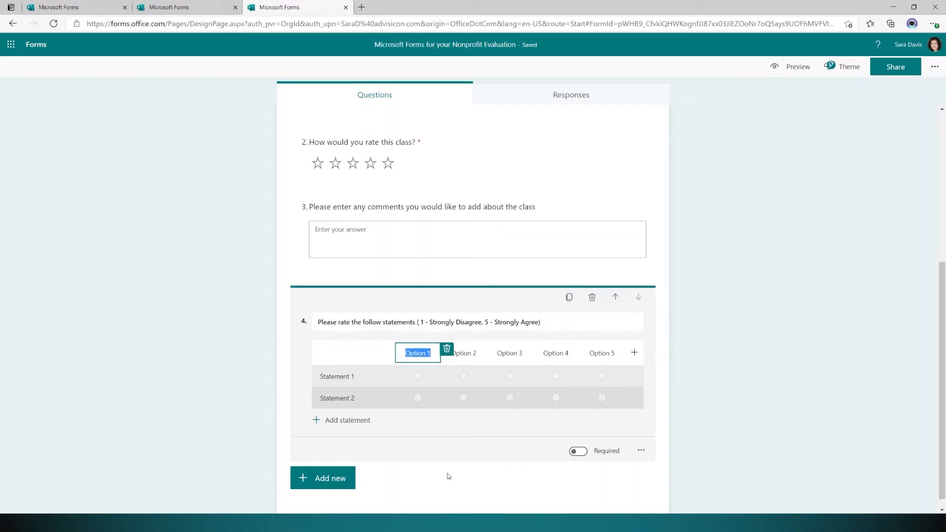
type("1")
left_click(470, 357)
type("2")
key("Tab")
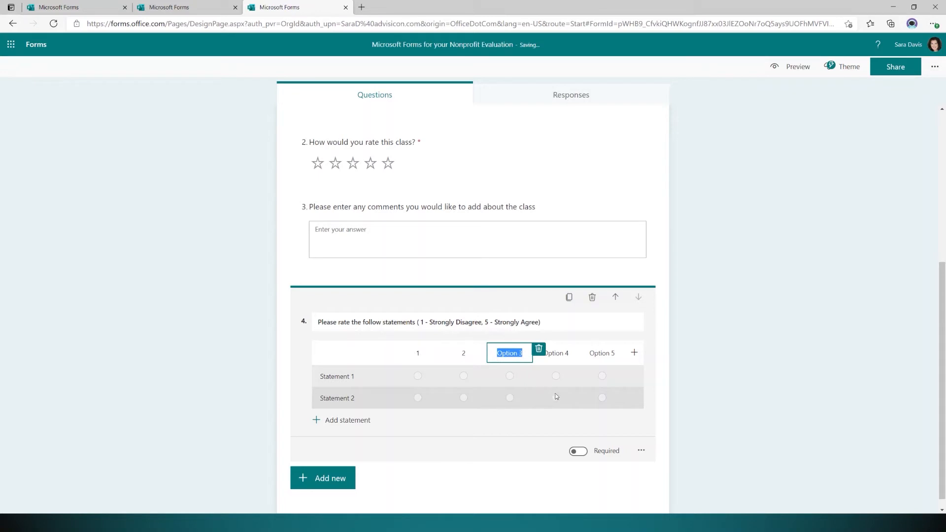
type("3")
left_click(567, 354)
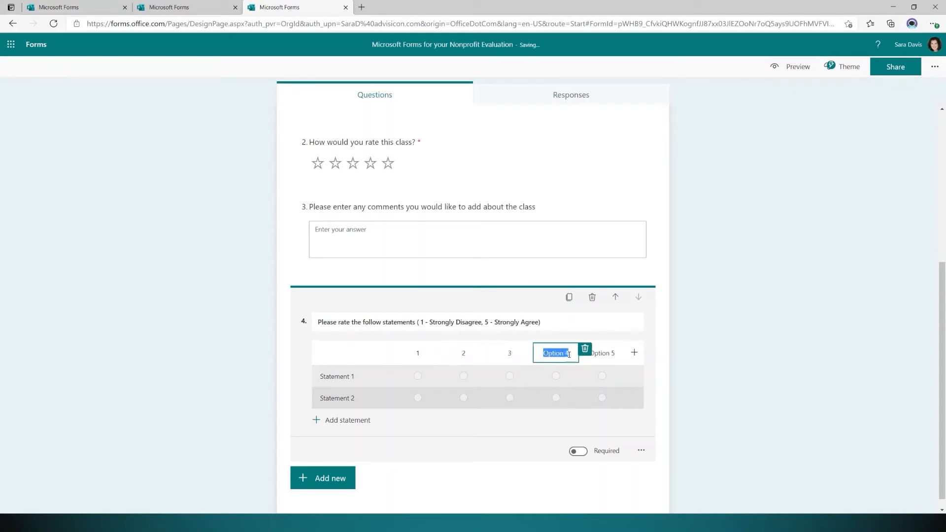
type("4")
left_click(605, 358)
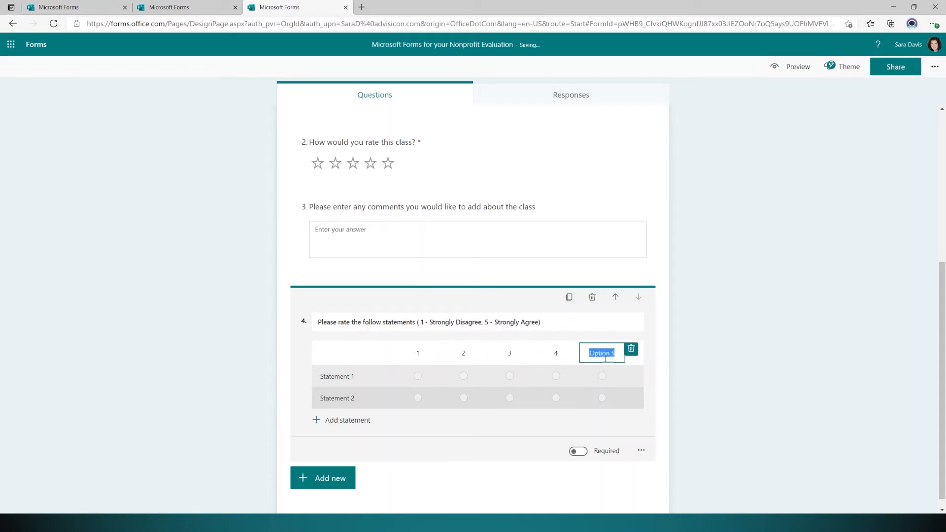
type("5")
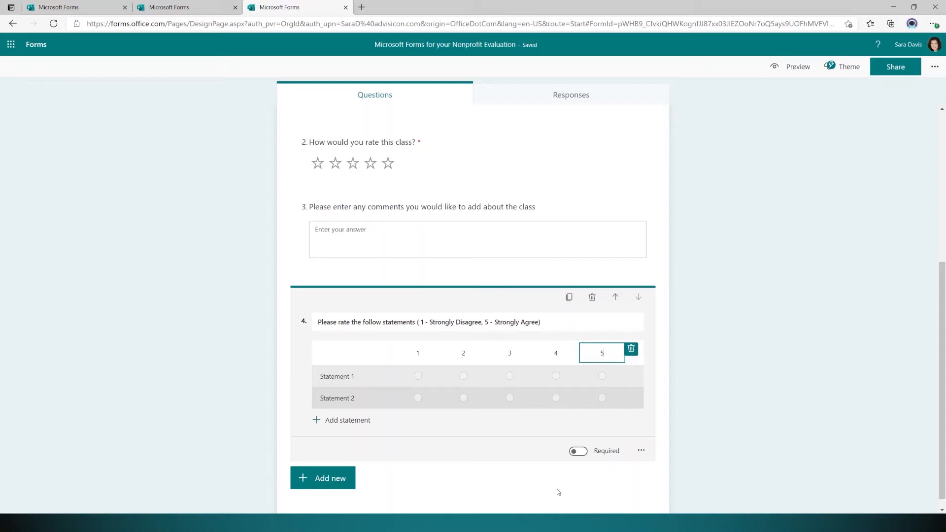
left_click(436, 424)
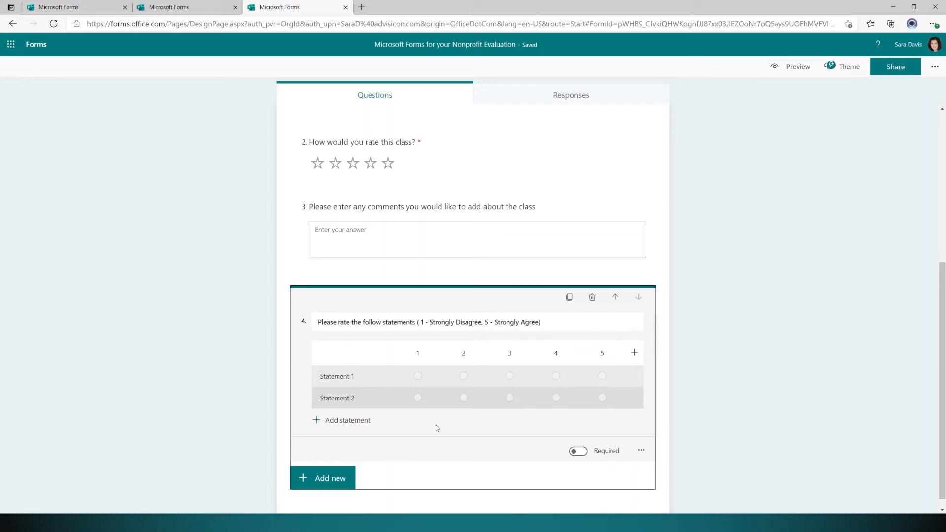
left_click(370, 377)
Rename the first two statements 'Ahsoka adorable' and 'The instructor was well prepared'.
left_click(370, 377)
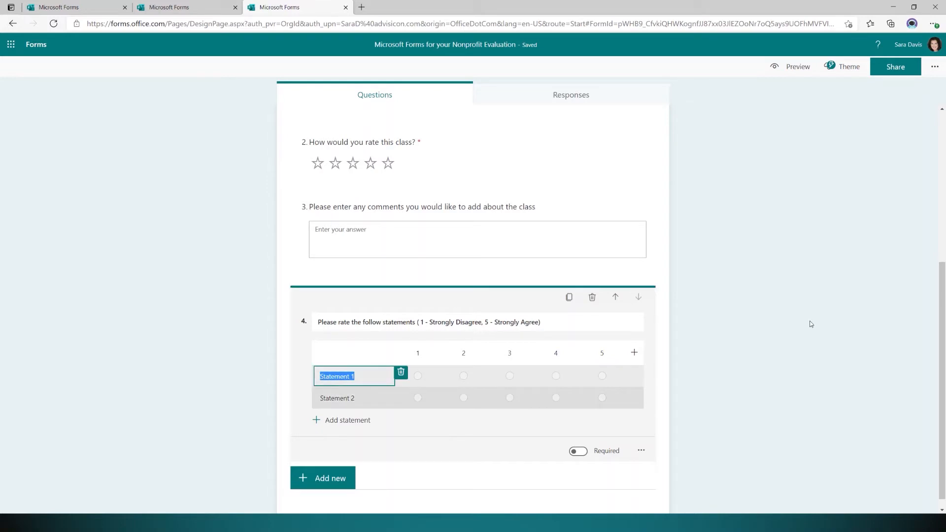
type("Ahsoka")
type(" adot")
type("rable")
left_click(351, 397)
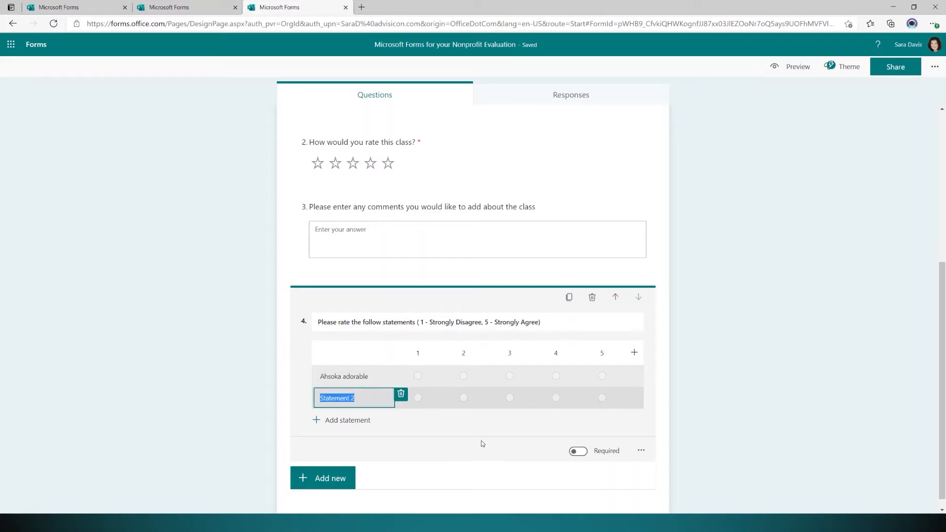
type("The")
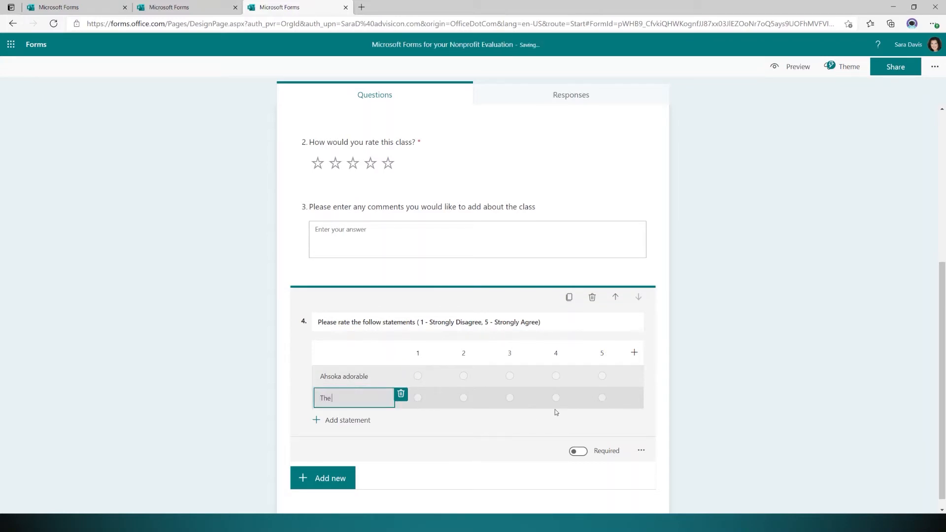
type(" instructor was well prepared")
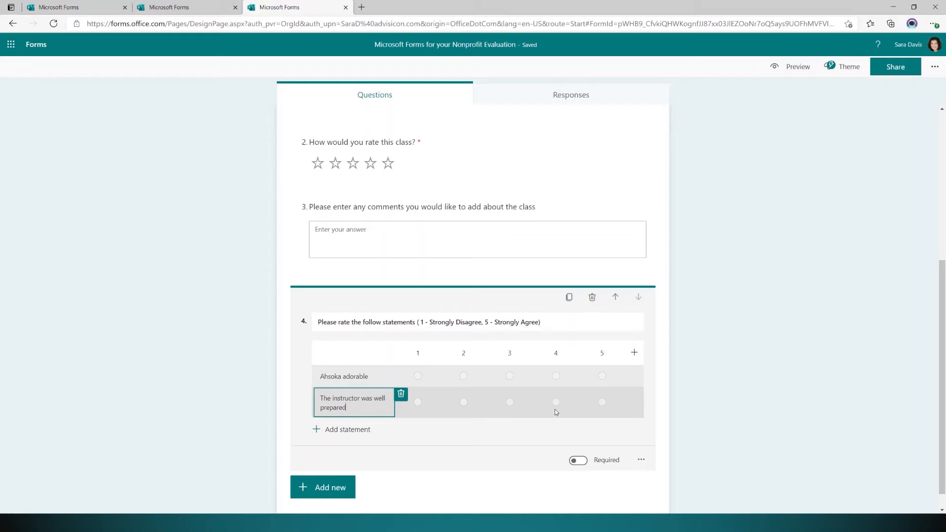
key("Return")
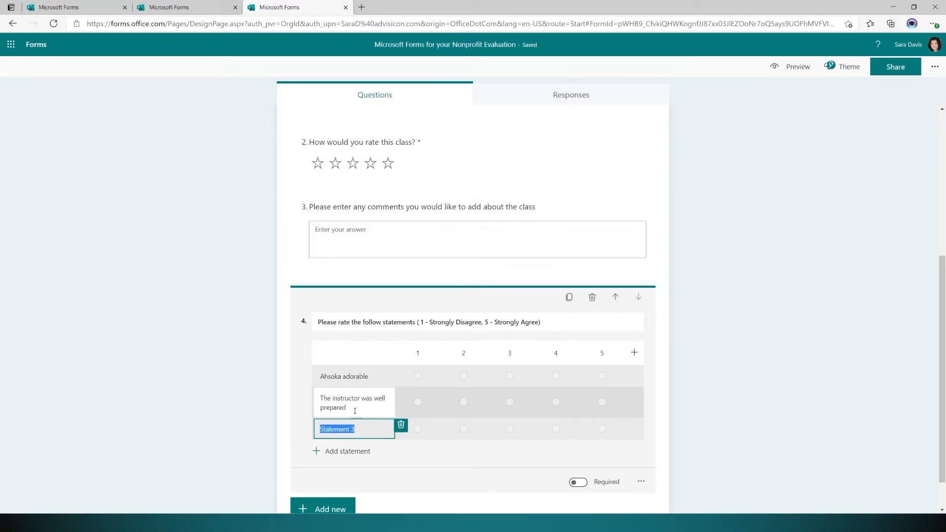
Add statements 'The instructor has examples relatable to me' and 'The instructor talks too much about Ahsoka'.
type("The isntructor")
key("BackSpace")
key("BackSpace")
key("BackSpace")
key("BackSpace")
key("BackSpace")
key("BackSpace")
key("BackSpace")
key("BackSpace")
key("BackSpace")
type("nstructor has examples relate")
type("ble to me")
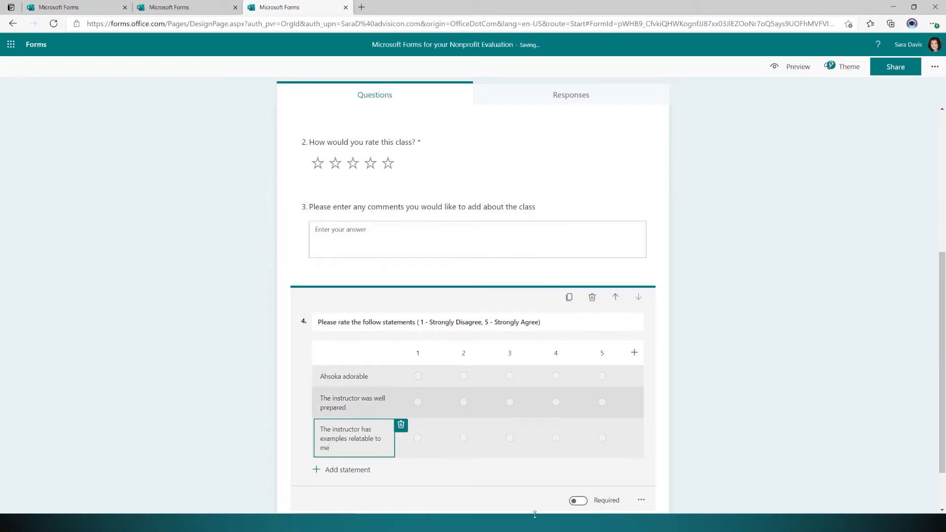
left_click(466, 477)
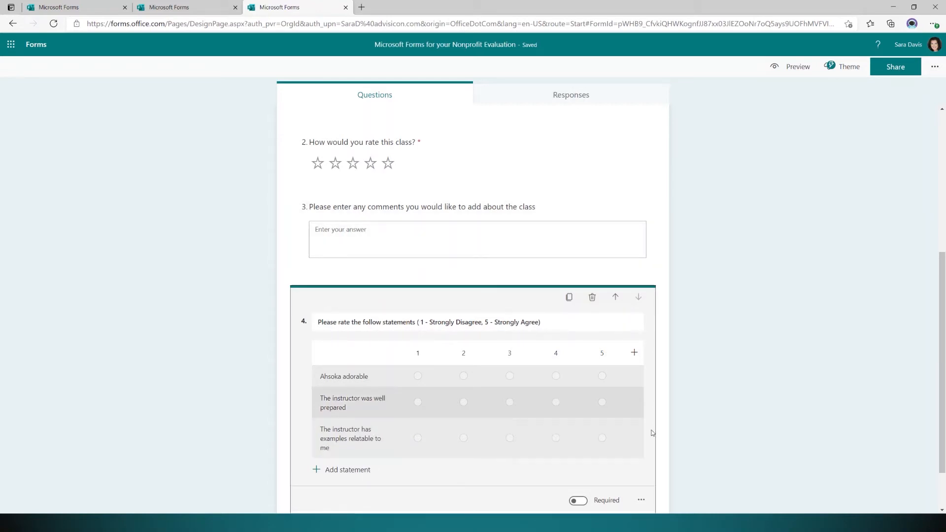
left_click(348, 470)
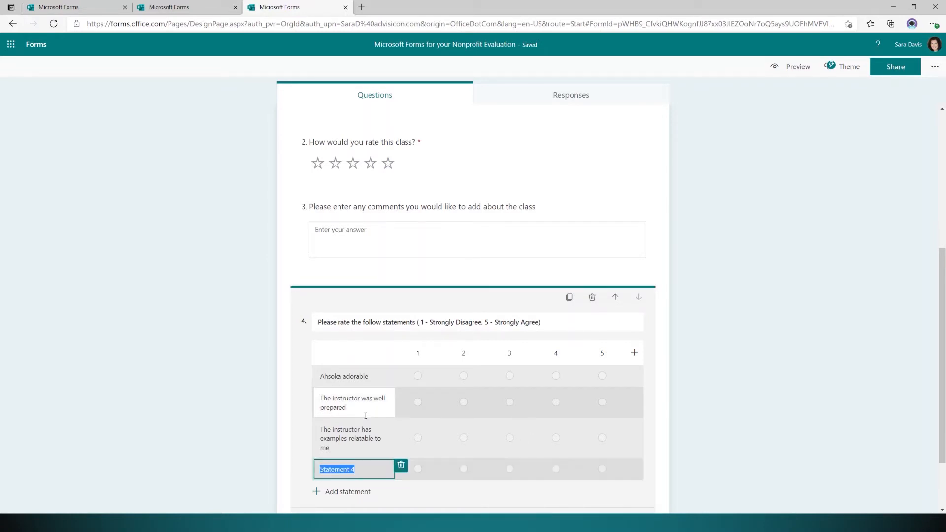
type("The")
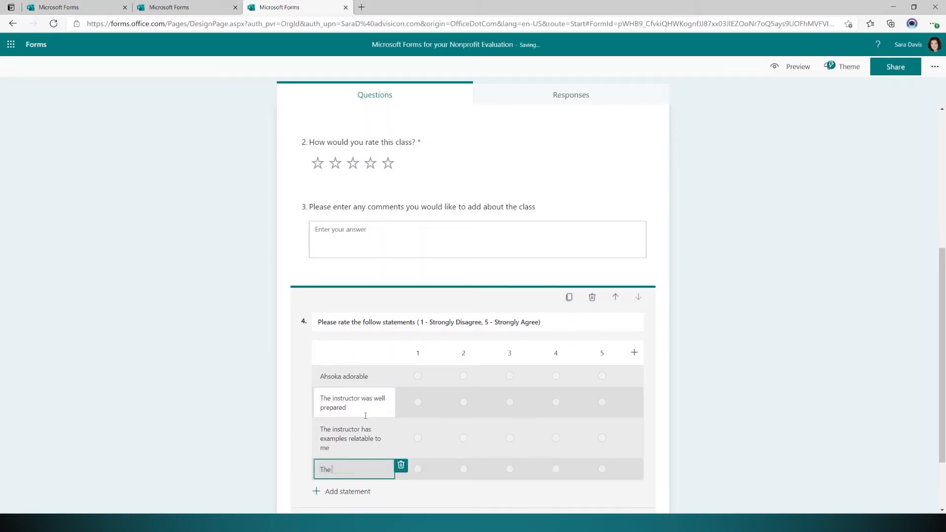
type(" instructor talks too much about Ahsoka")
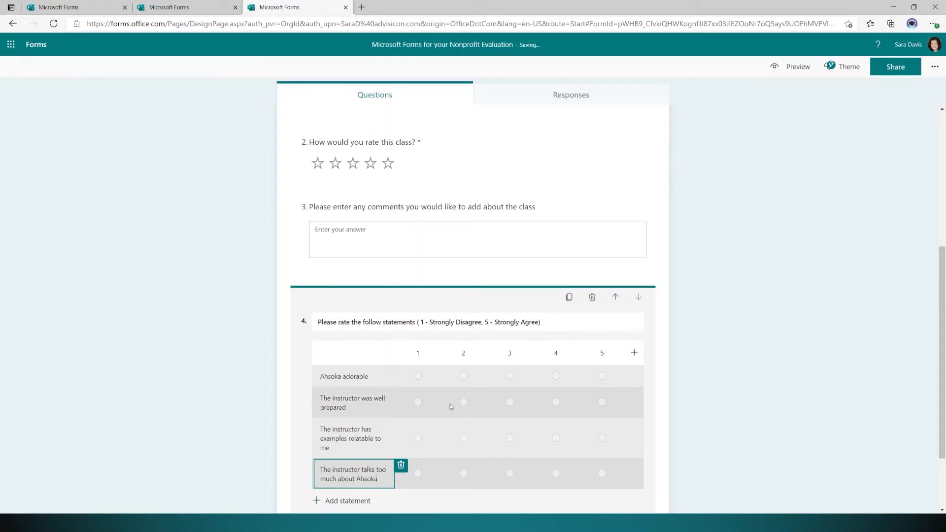
scroll(450, 404, "down", 2)
left_click(507, 453)
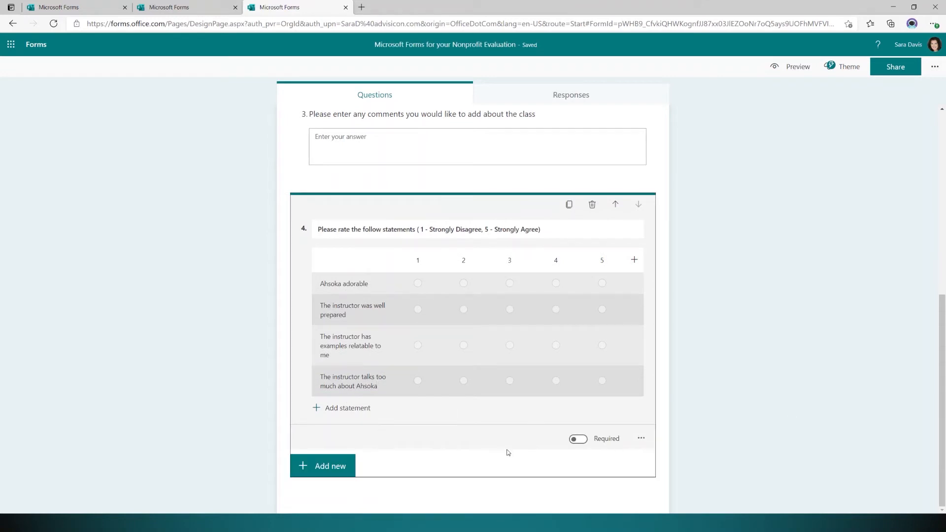
left_click(337, 457)
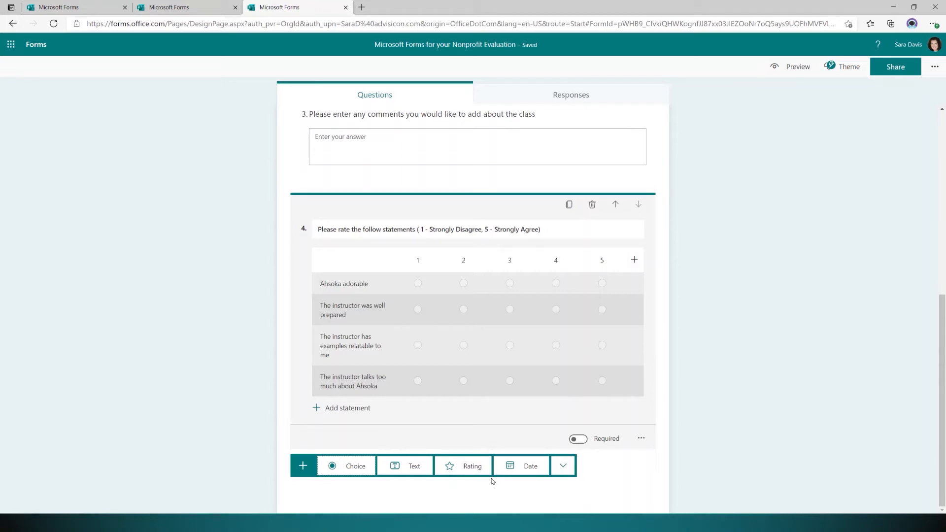
Add a Choice question asking 'What other topics would you be interested in learning about?'.
left_click(349, 468)
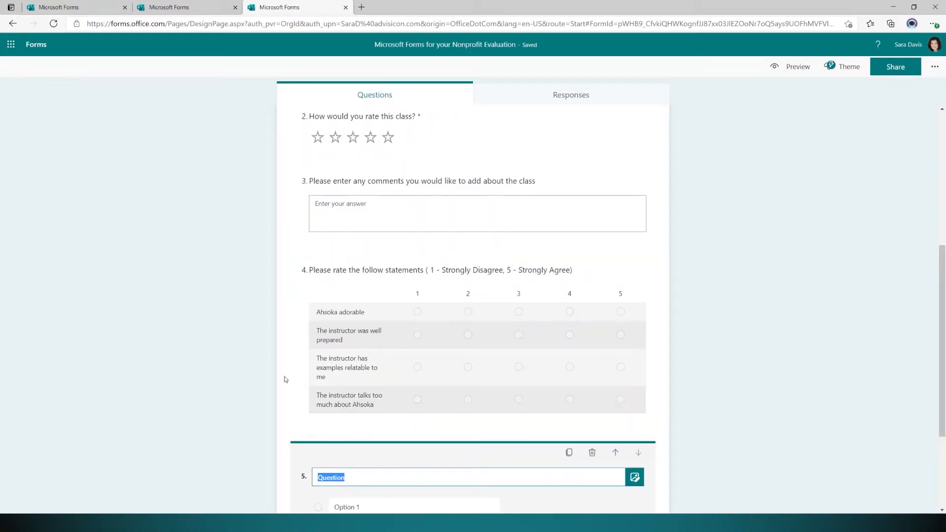
type("What other topic")
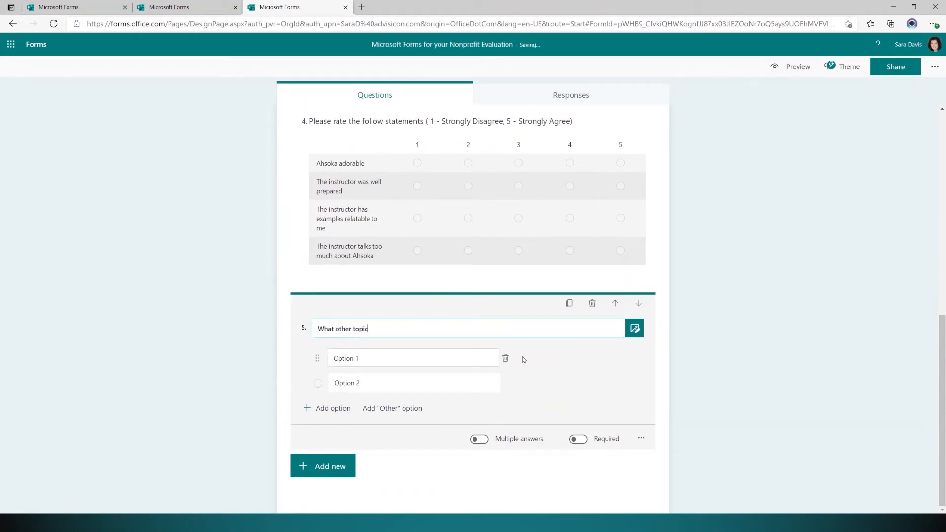
type("s would you be interested in learning ab")
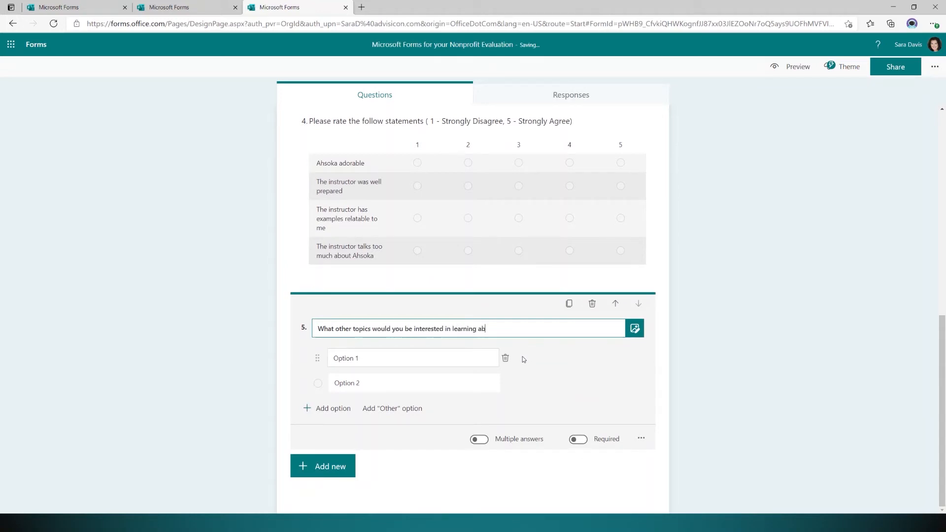
type("out")
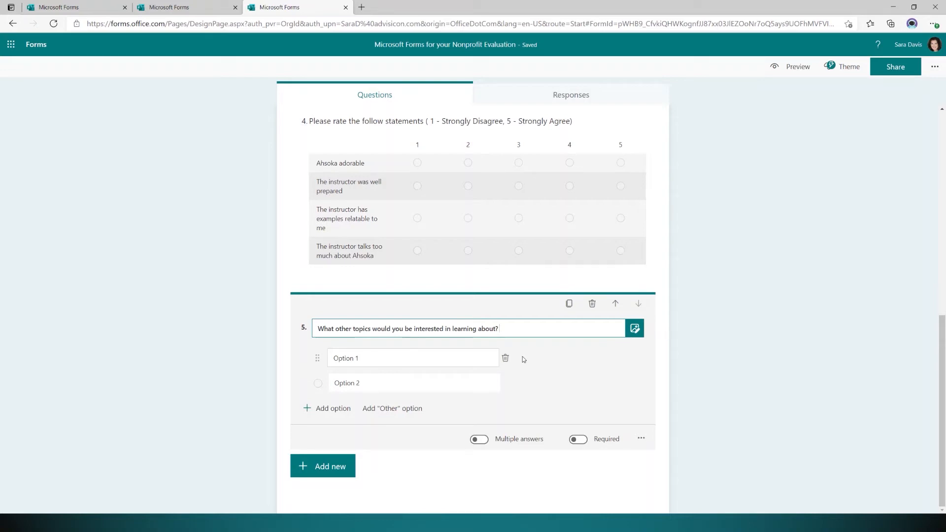
left_click(383, 365)
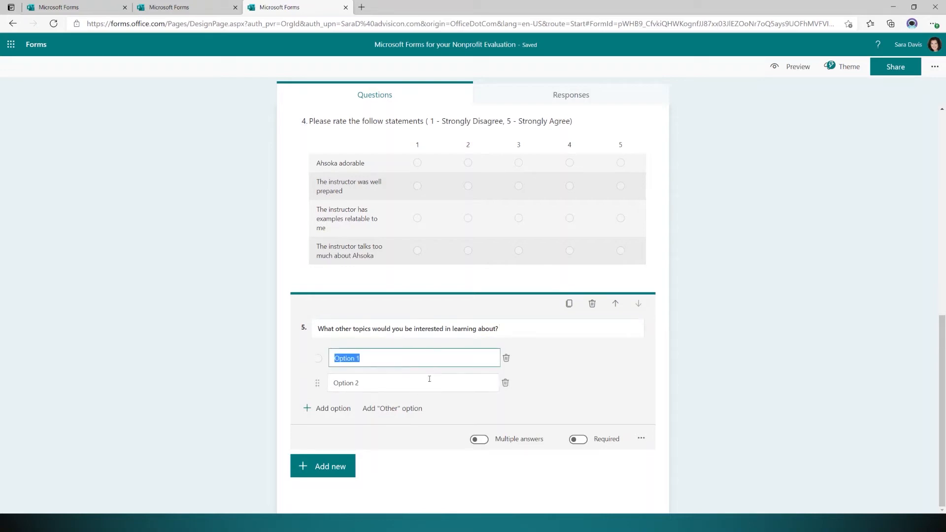
Enter options Project for the web, Outlook, Microsoft Teams and Day in the Life of Ahsoka.
type("Project for")
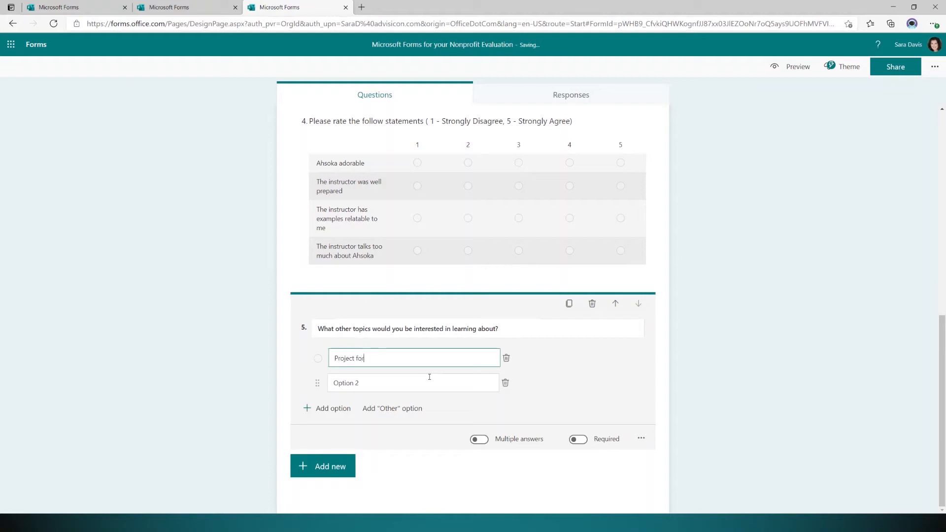
type(" the web")
key("Tab")
left_click(412, 384)
type("Outlook")
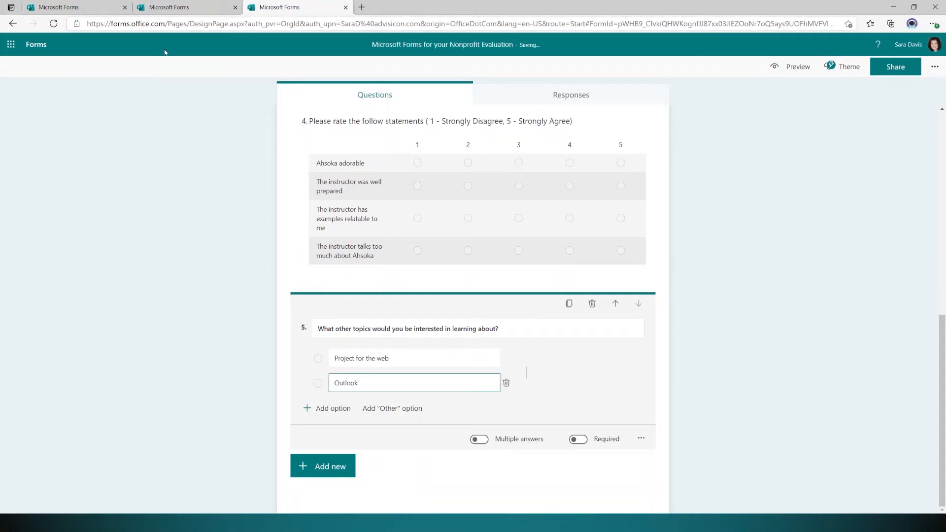
left_click(333, 408)
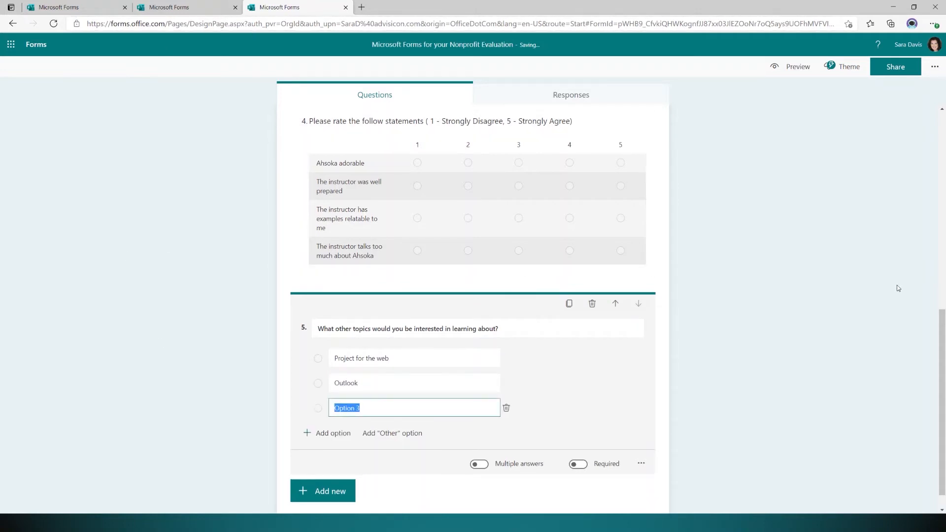
type("Microsoft Teams")
left_click(327, 433)
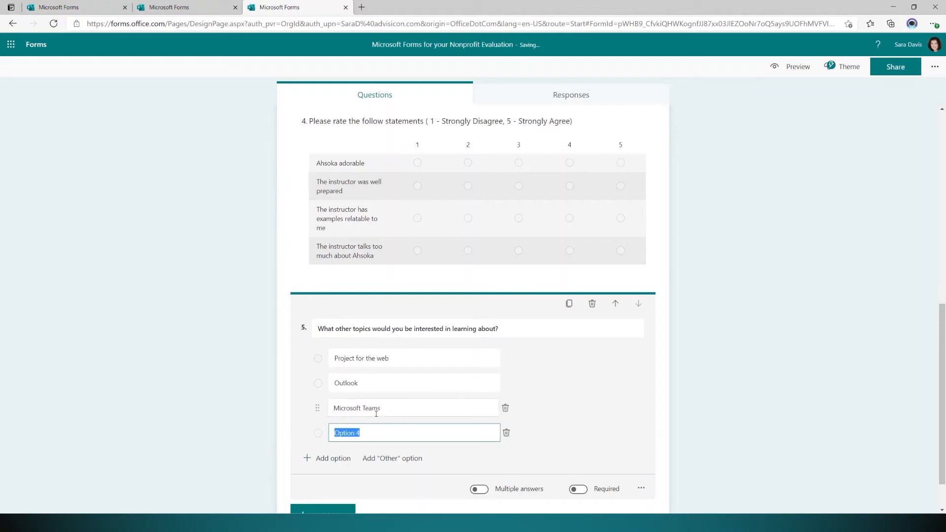
type("A day")
key("BackSpace")
key("BackSpace")
key("BackSpace")
type("Day in the Life of Ahsoka")
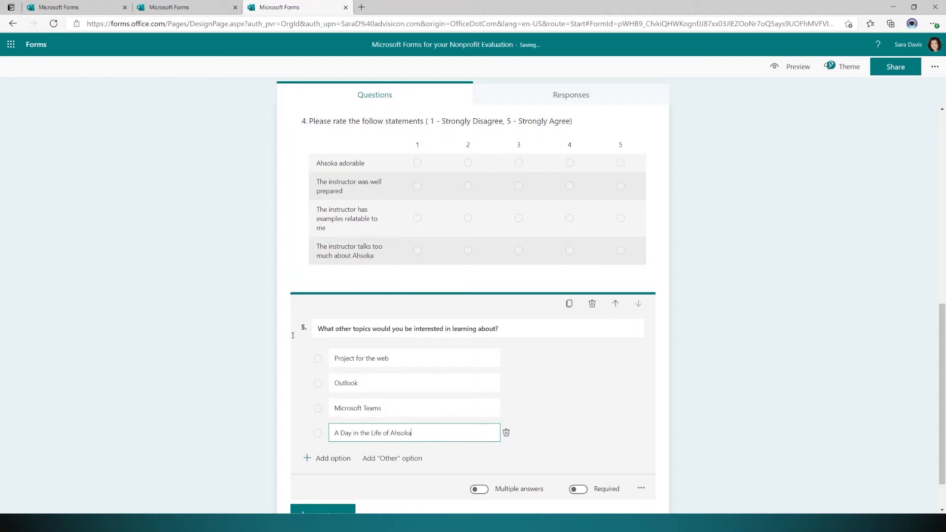
Add an Other choice and allow multiple answers for question 5.
left_click(405, 459)
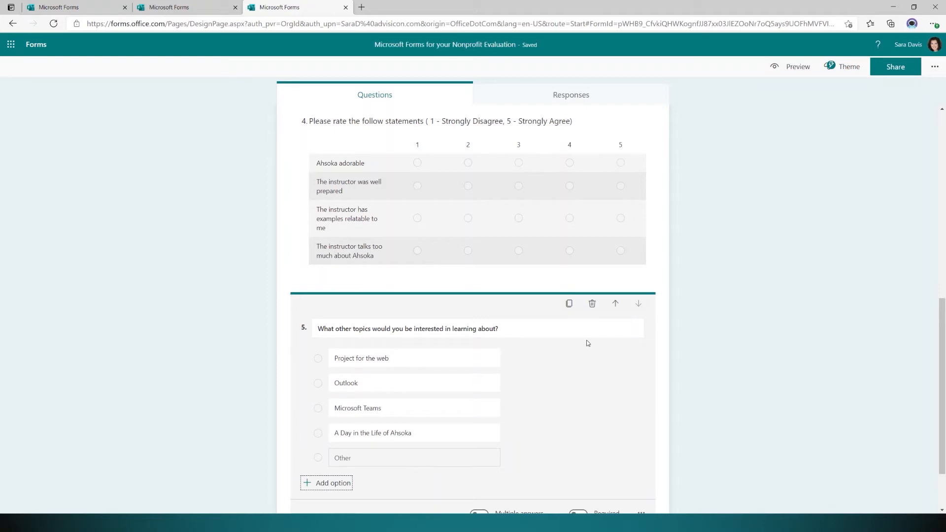
scroll(532, 394, "down", 2)
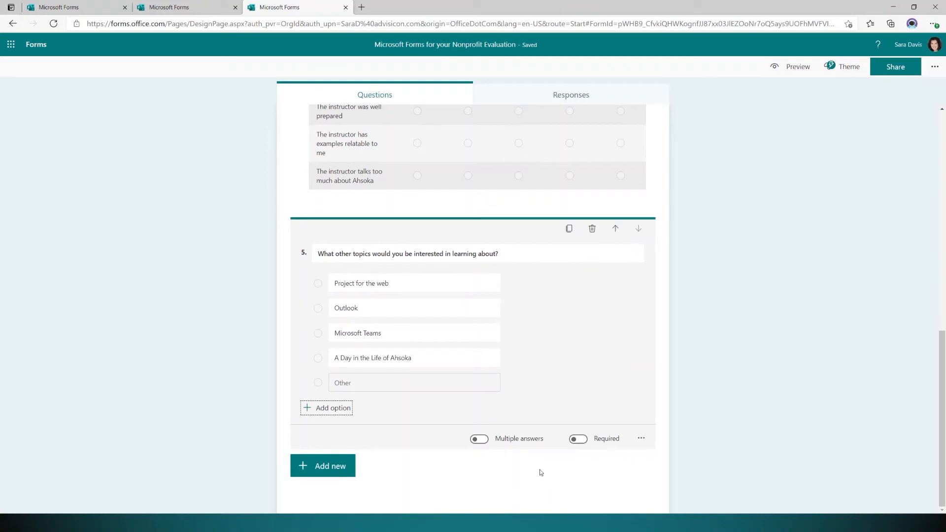
left_click(481, 439)
left_click(353, 470)
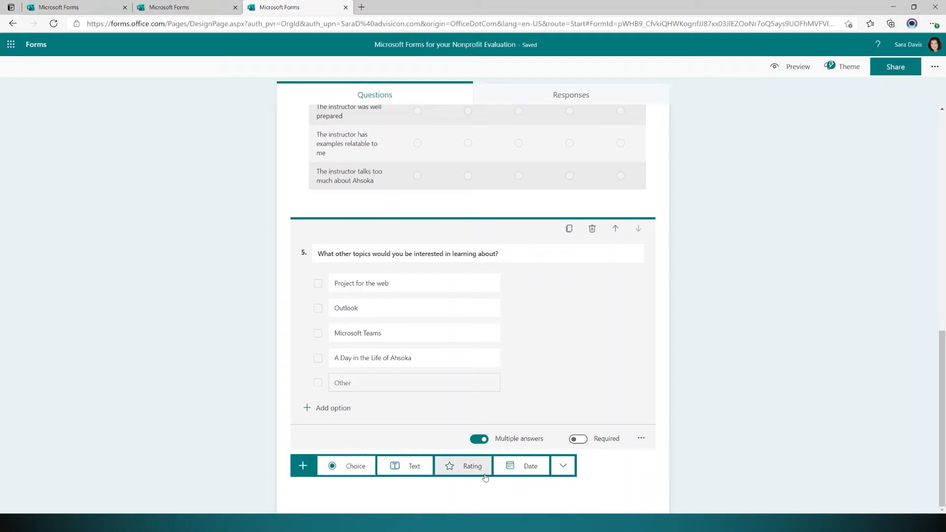
Choose File upload from the extra question types, triggering the OneDrive folder notice.
left_click(565, 473)
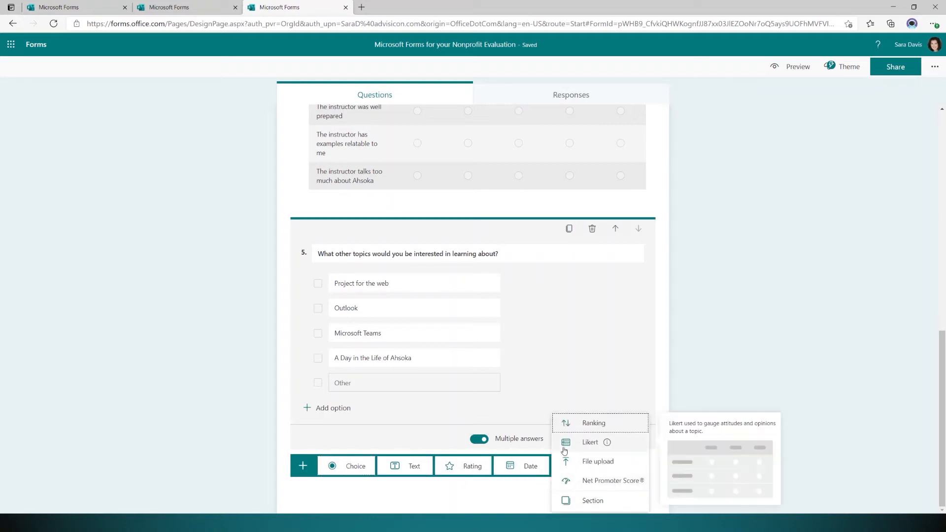
left_click(563, 471)
left_click(561, 469)
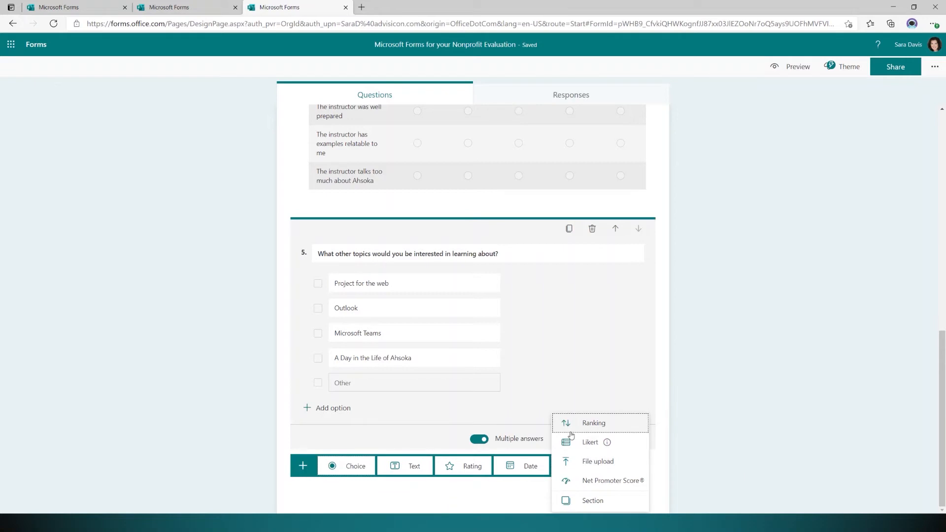
mouse_move(573, 452)
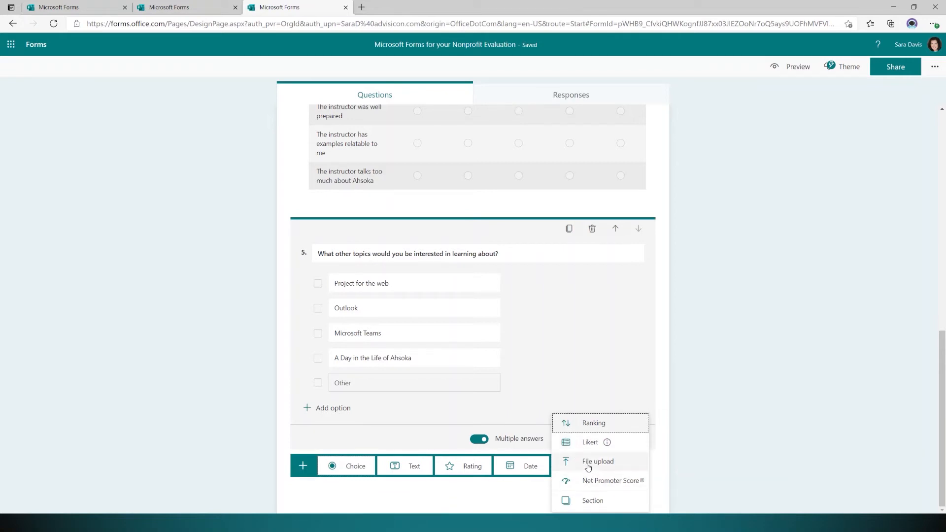
left_click(597, 461)
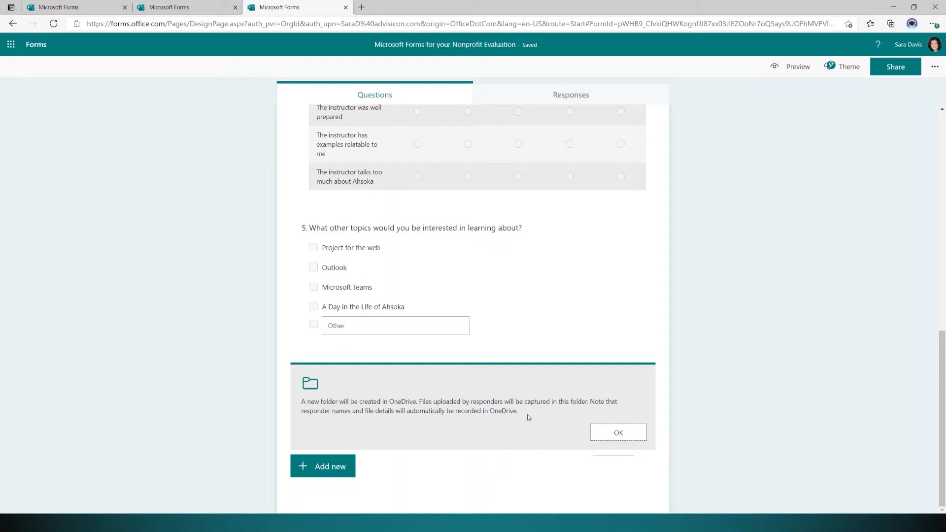
Confirm the OneDrive notice and title question 6 'Please upload their finished'.
left_click(623, 433)
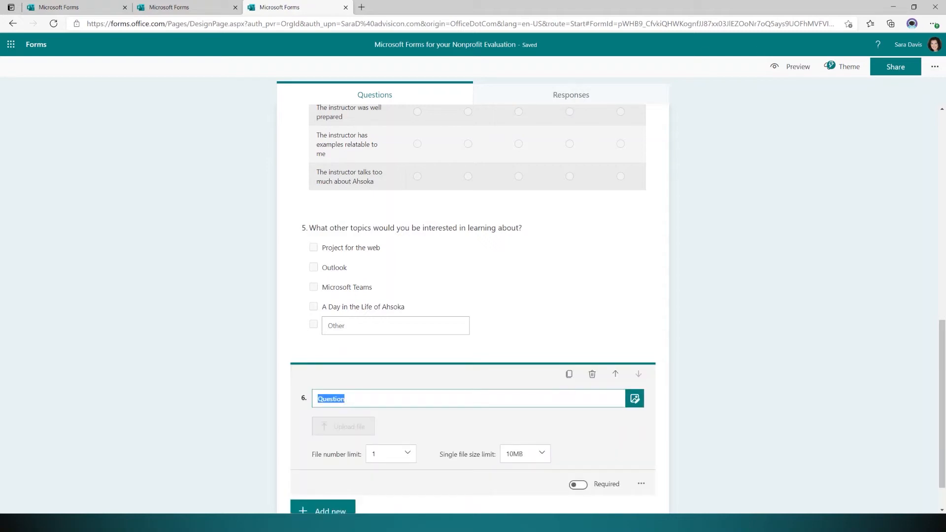
type("Please Upl")
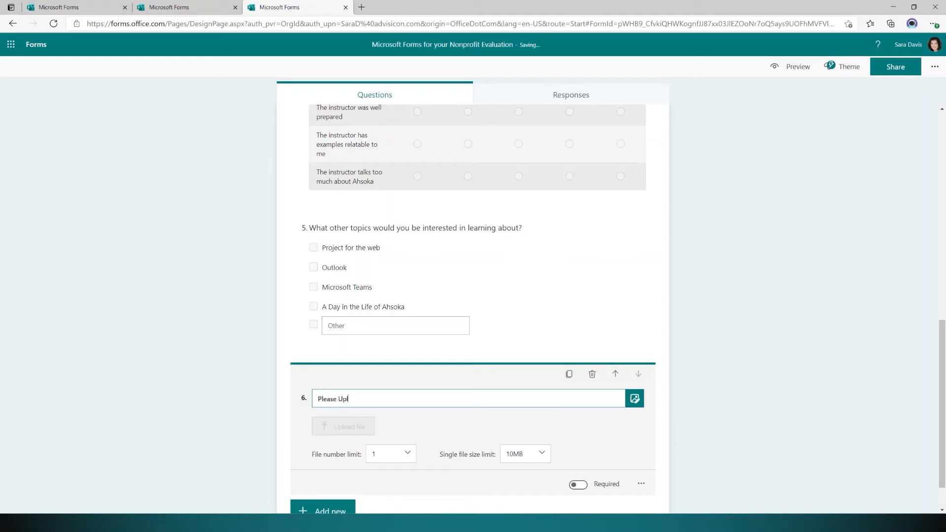
type("aod an image of your family Pet")
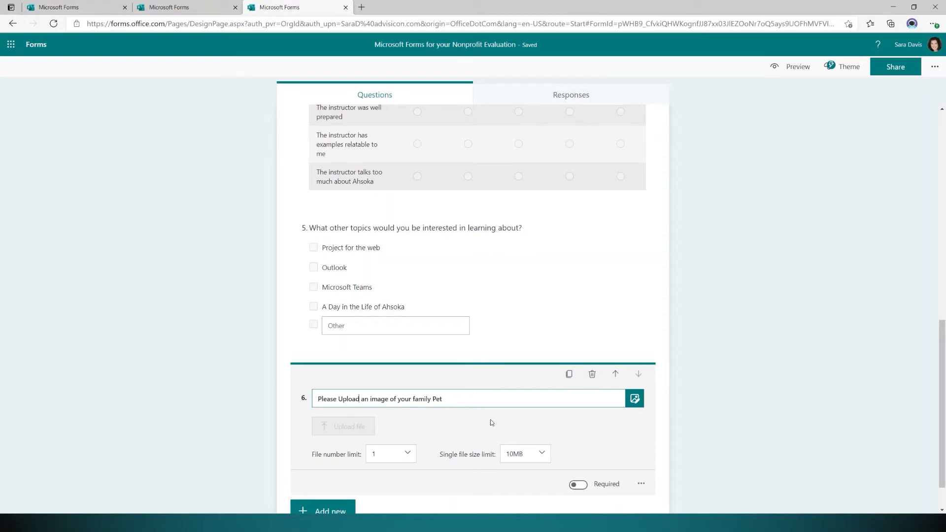
left_click_drag(460, 398, 247, 391)
type("Please upload")
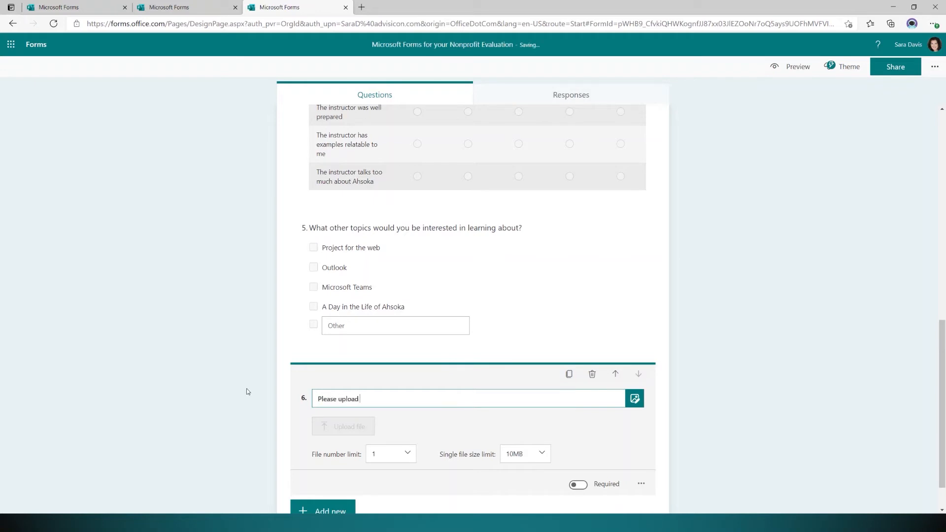
type(" their finished")
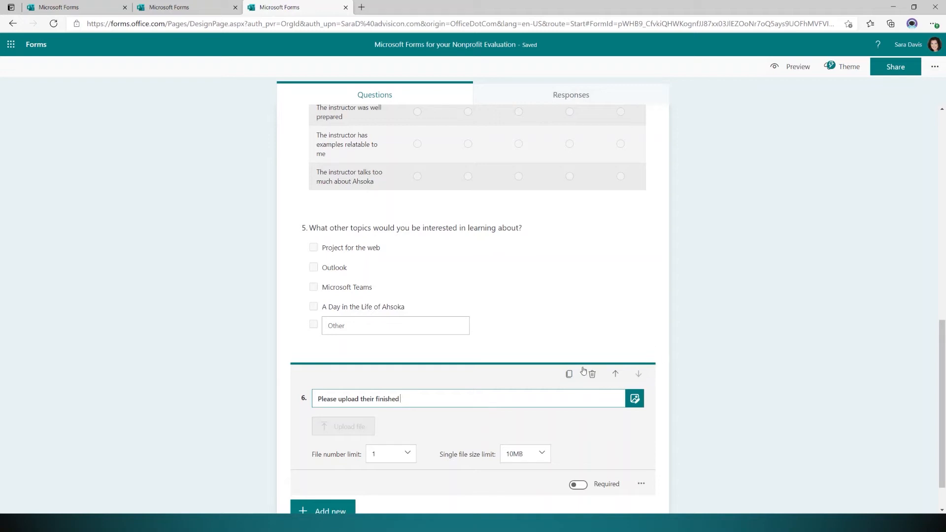
scroll(587, 374, "down", 2)
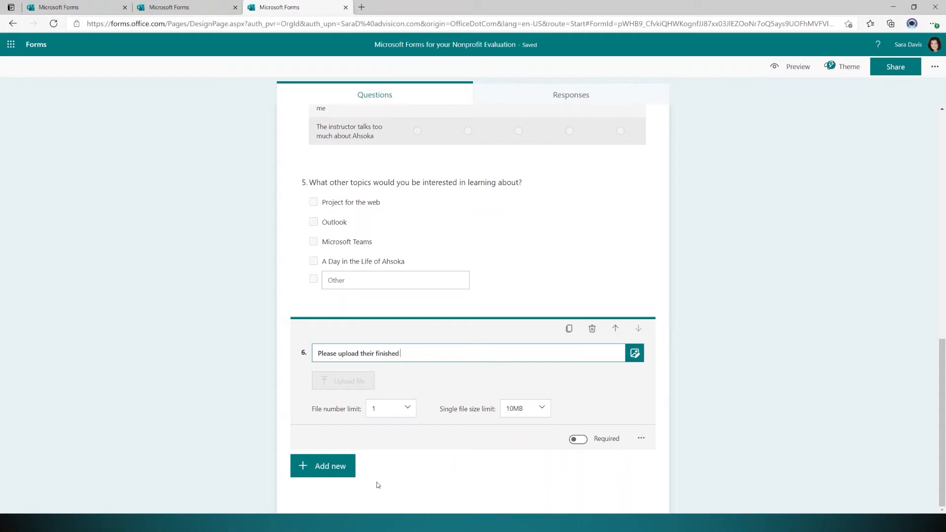
Add question 7 as a Net Promoter Score asking how likely respondents are to recommend us.
left_click(333, 471)
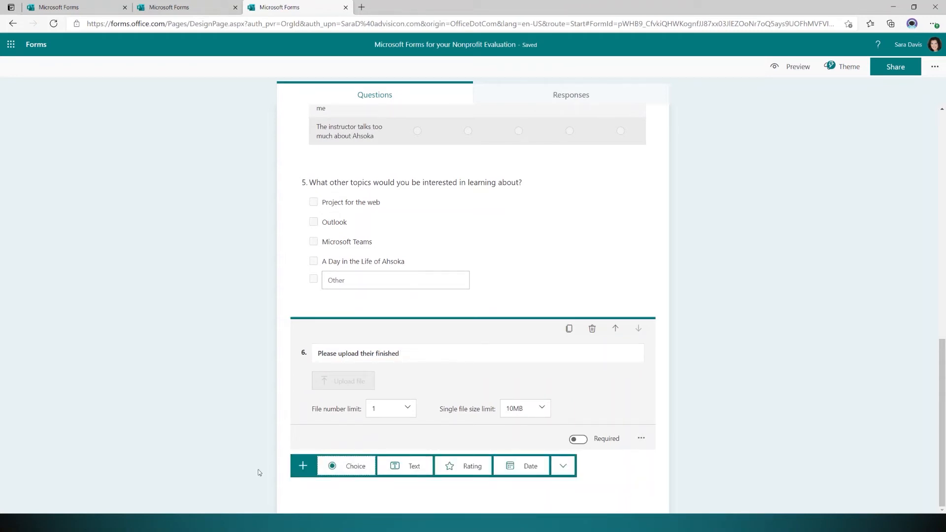
left_click(563, 467)
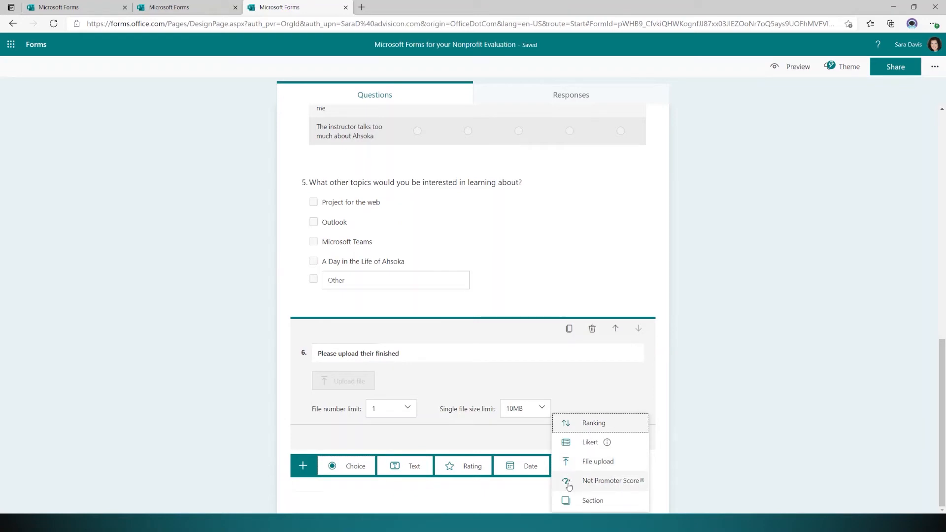
left_click(569, 483)
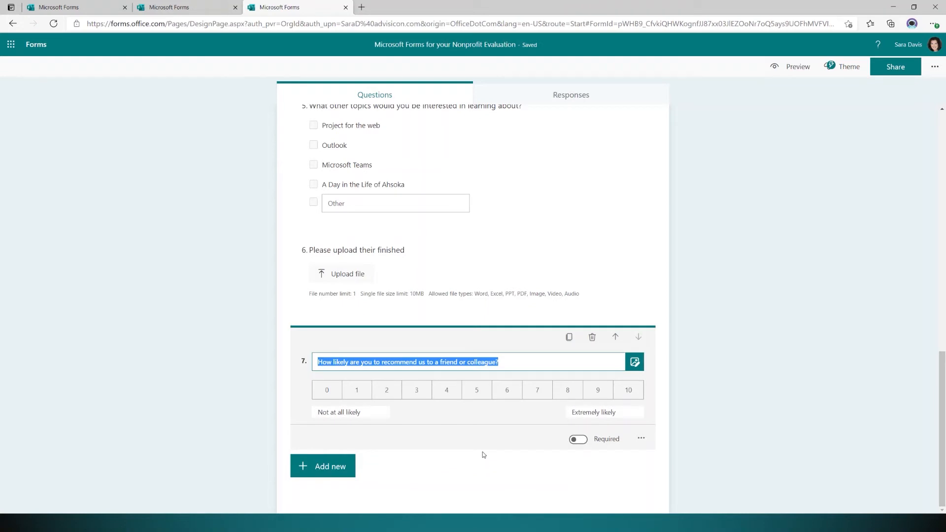
left_click(482, 453)
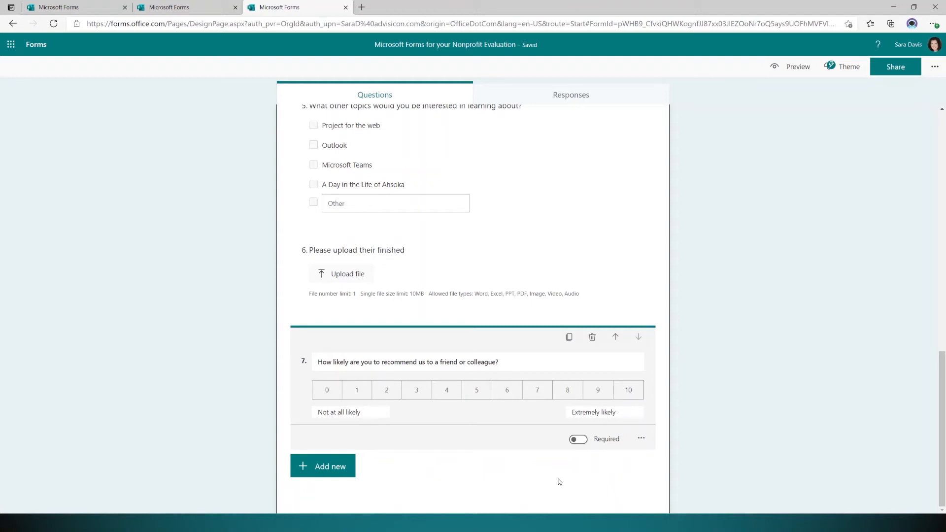
Rename question 7's scale ends to 'Strong Disagree' and 'Strongly Agree' and make the question required.
left_click_drag(361, 412, 302, 416)
type("Strong Disagree")
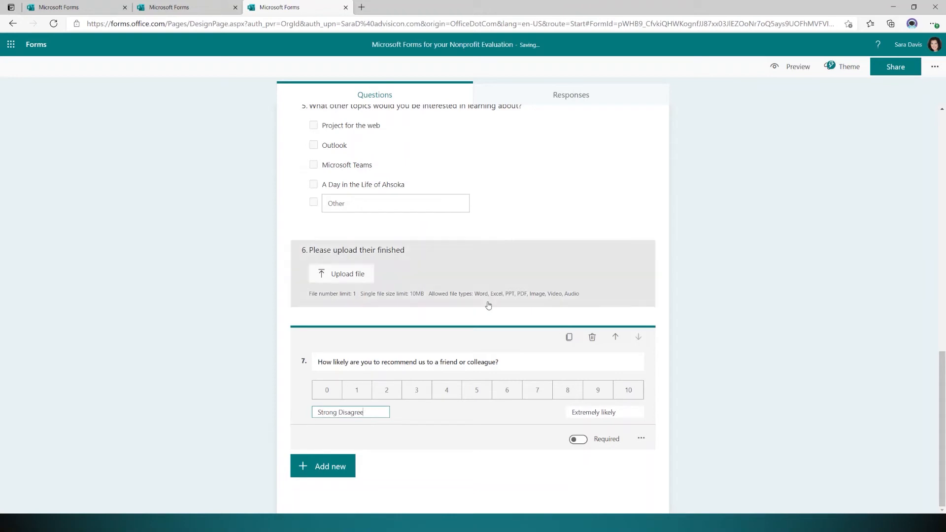
double_click(614, 412)
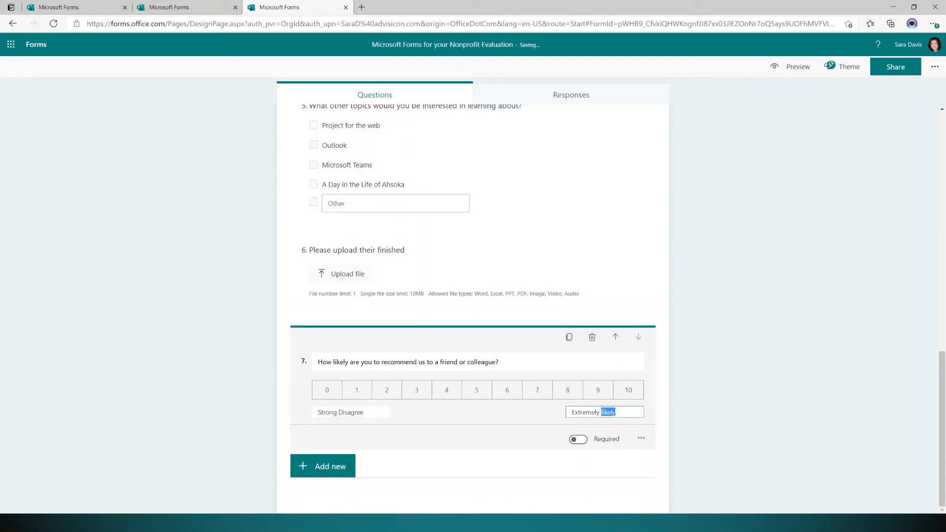
triple_click(614, 412)
type("Stron")
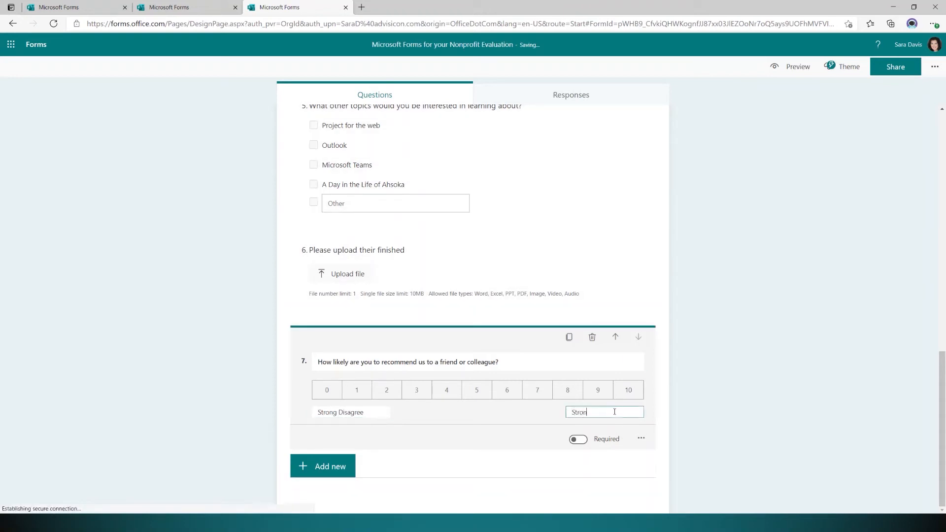
type("gly Agree")
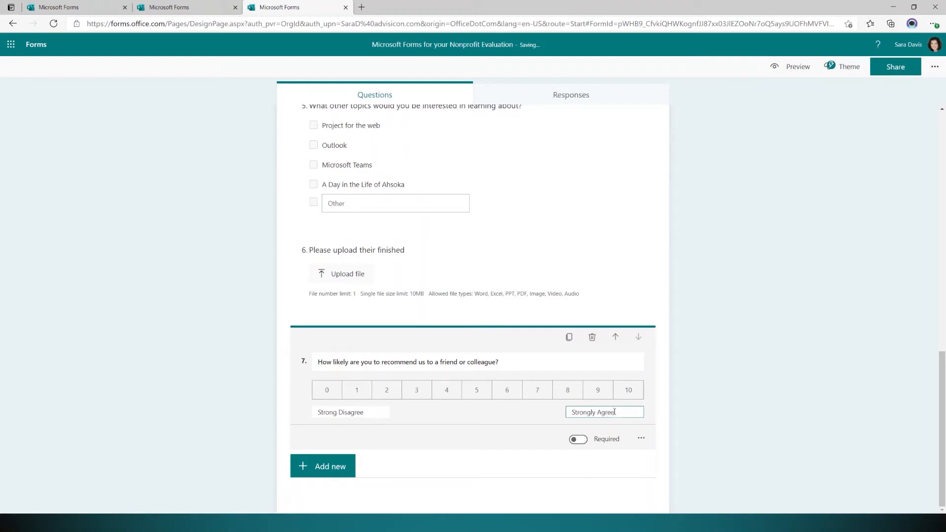
left_click(577, 439)
left_click(640, 439)
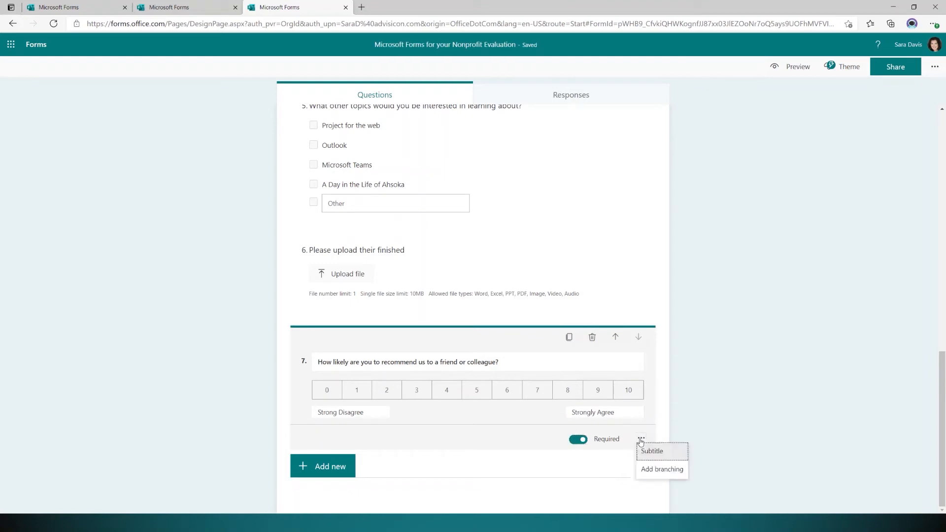
Add text question 9: 'To be notified about future classes please enter your email below:'.
left_click(589, 475)
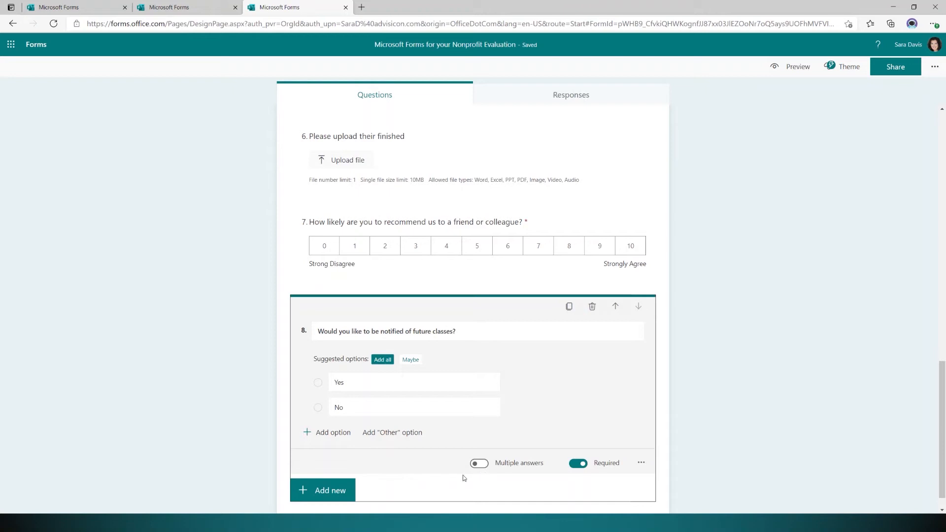
left_click(321, 490)
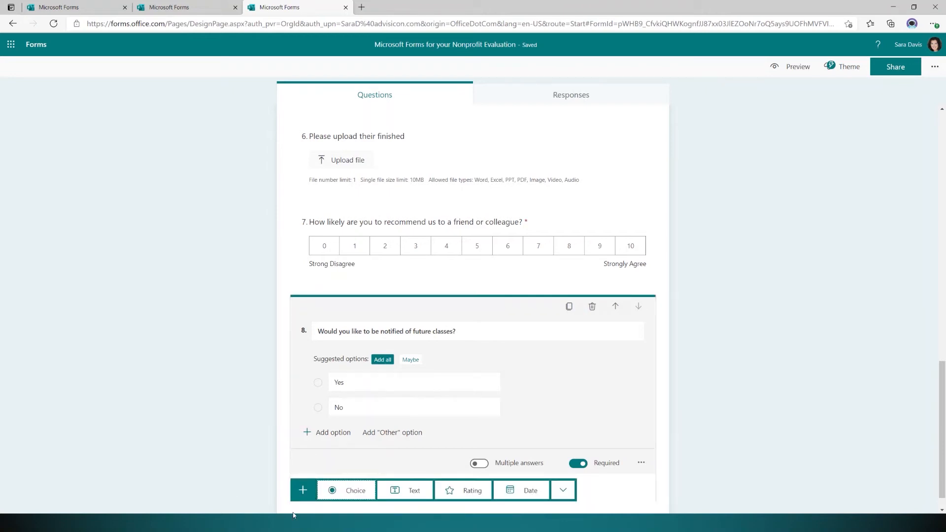
left_click(414, 490)
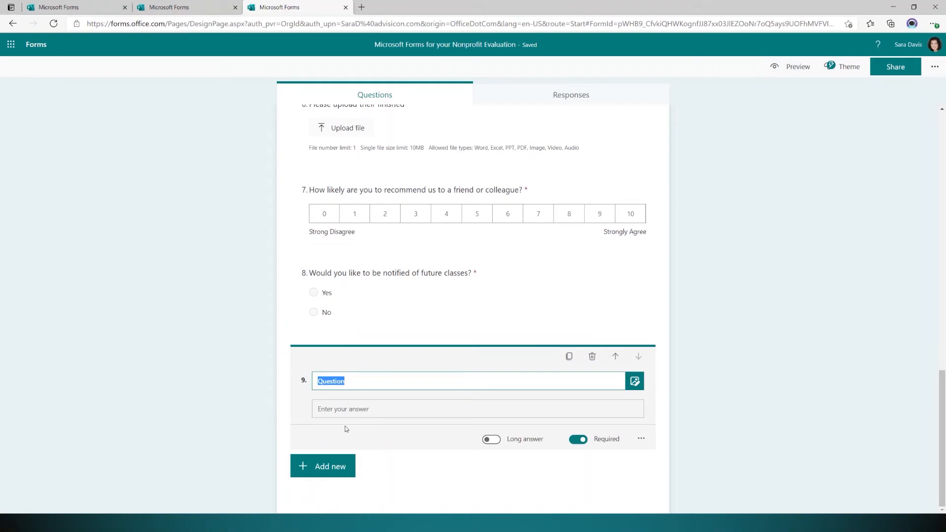
type("To be notified about future c")
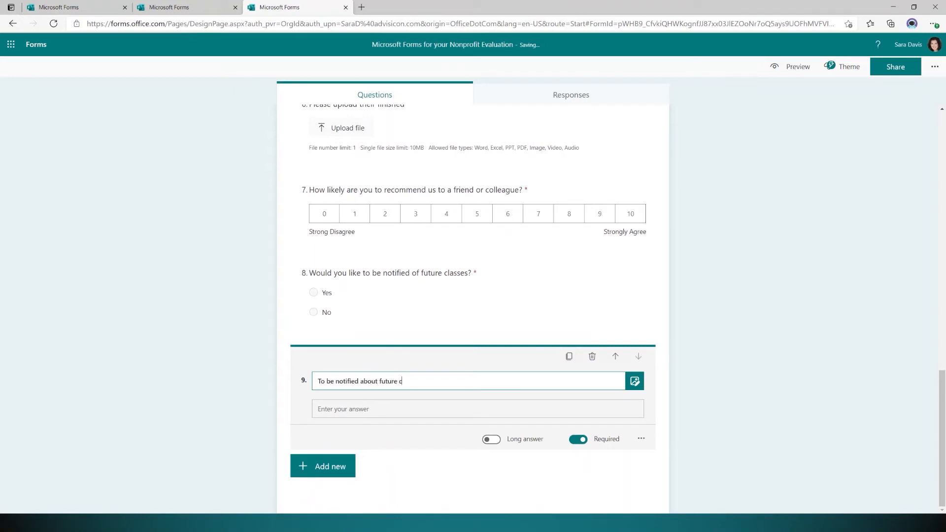
type("lasses or ev")
key("BackSpace")
type("please enter your email below:")
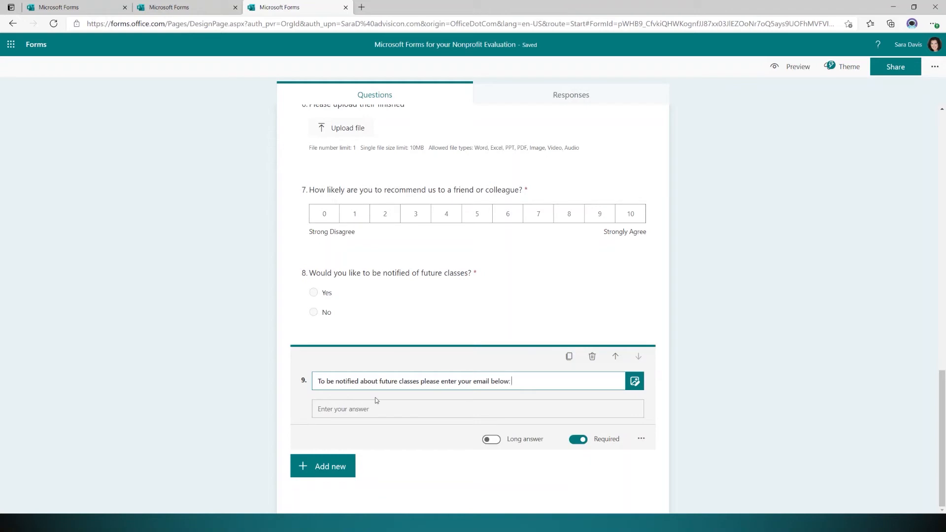
left_click(378, 411)
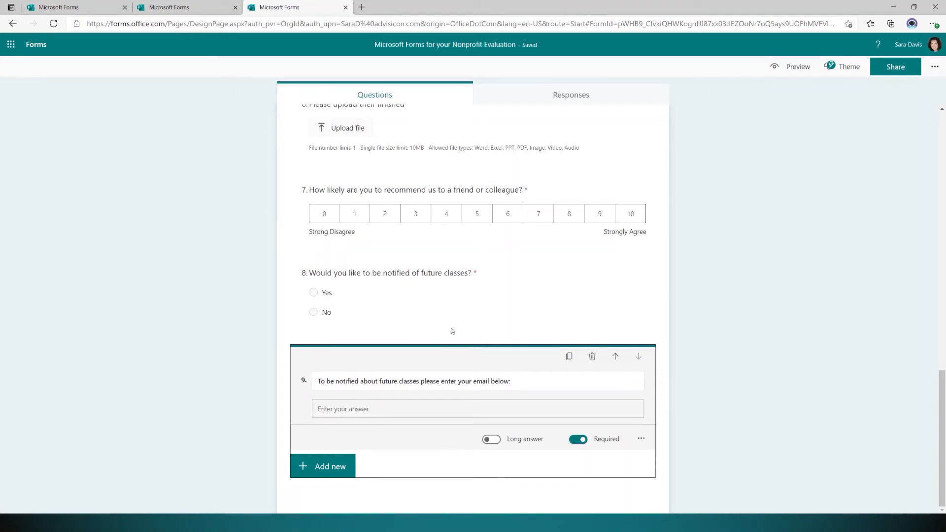
Bring up branching for question 8, with its Yes and No answers both set to Next.
left_click(454, 310)
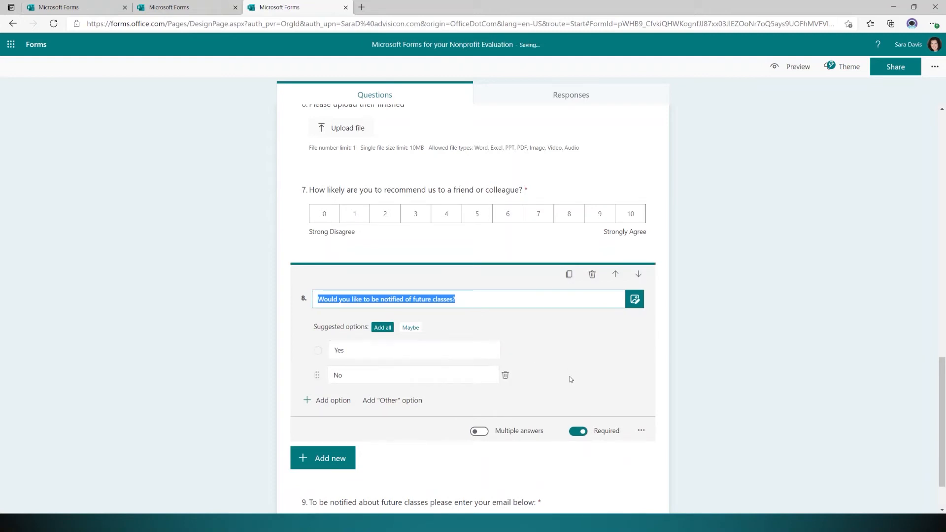
left_click(641, 430)
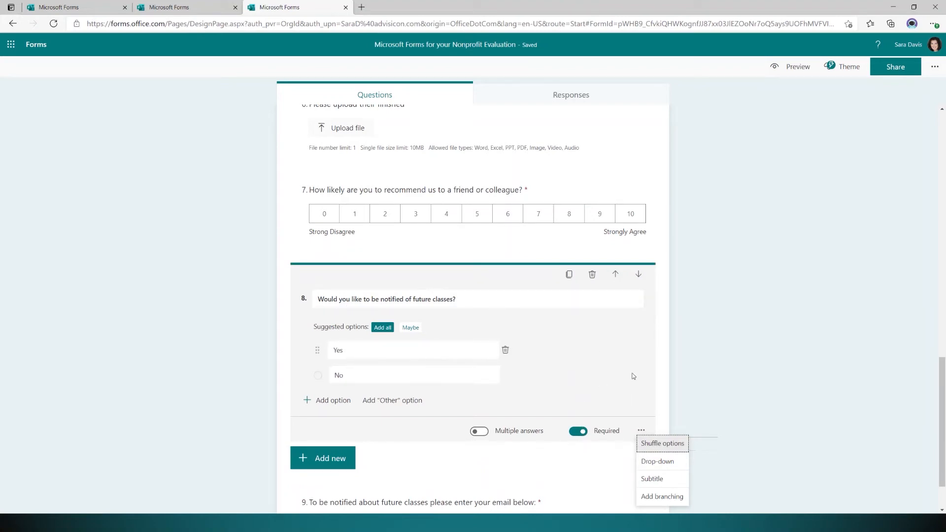
left_click(660, 496)
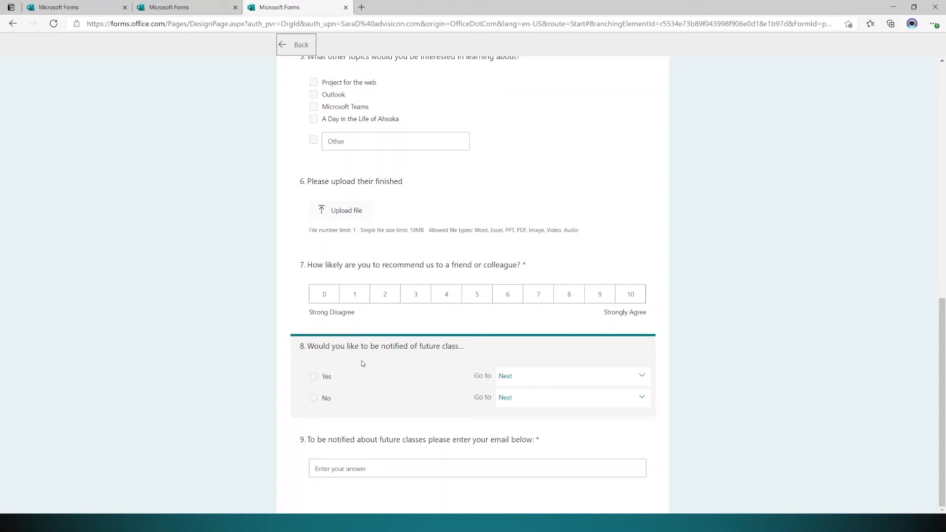
Branch question 8 so Yes goes to question 9 and No ends the form, then return to the editor.
left_click(525, 381)
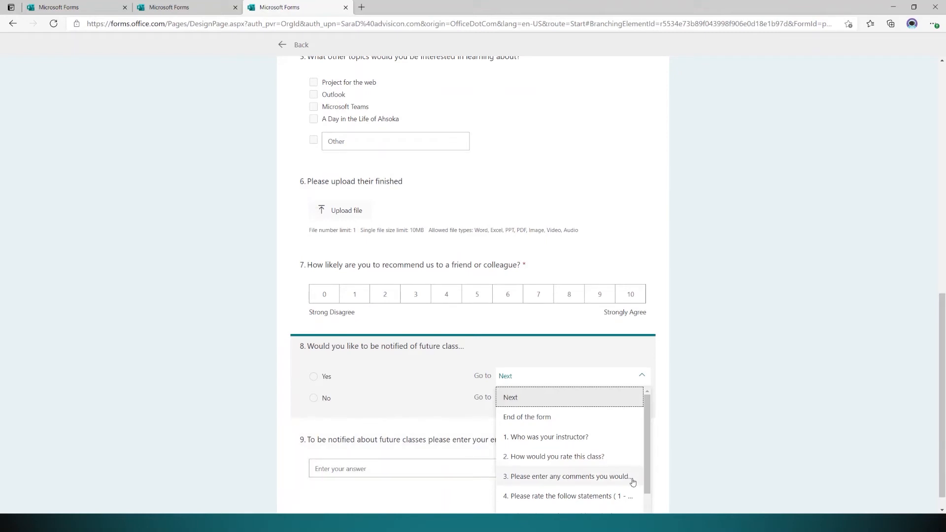
scroll(633, 477, "down", 1)
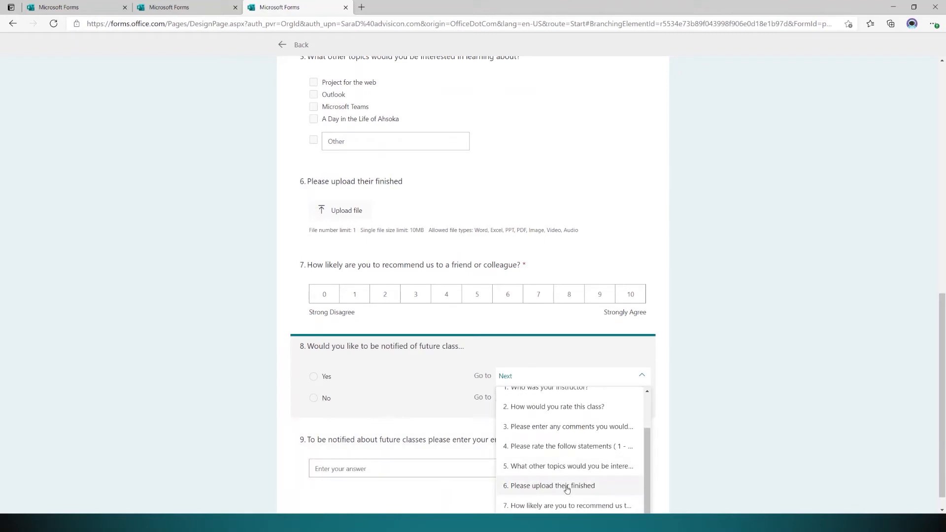
scroll(589, 502, "down", 1)
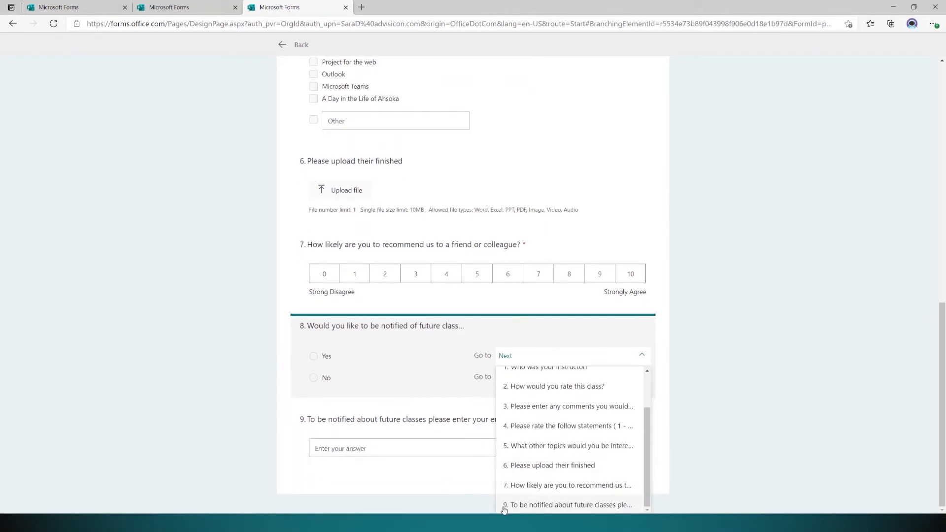
left_click(634, 507)
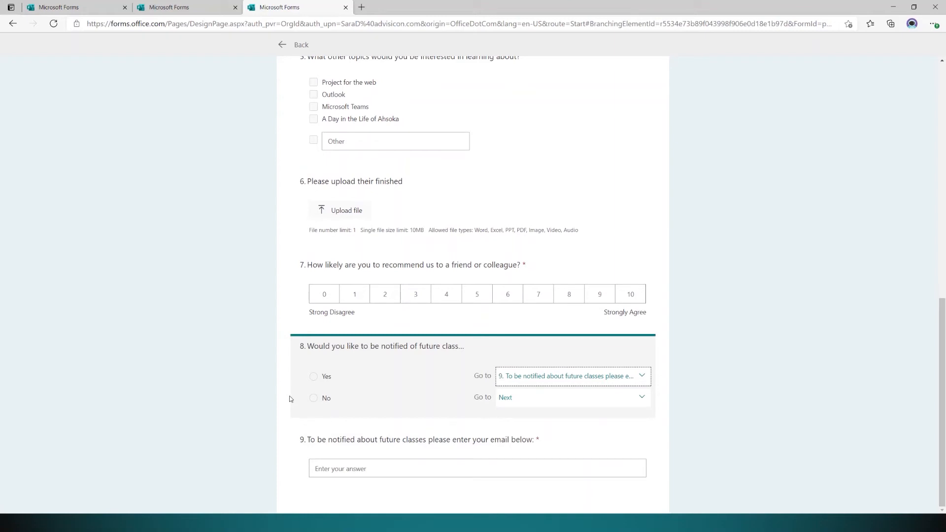
left_click(548, 399)
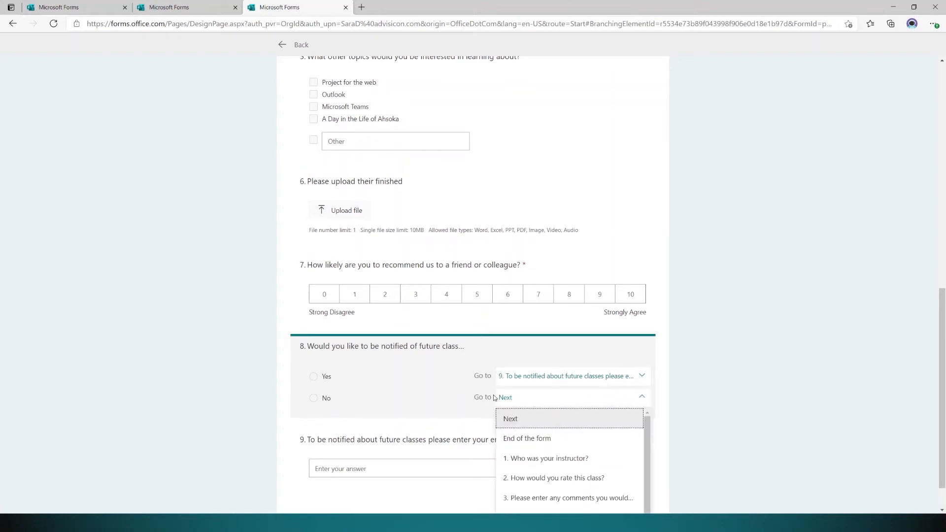
left_click(542, 440)
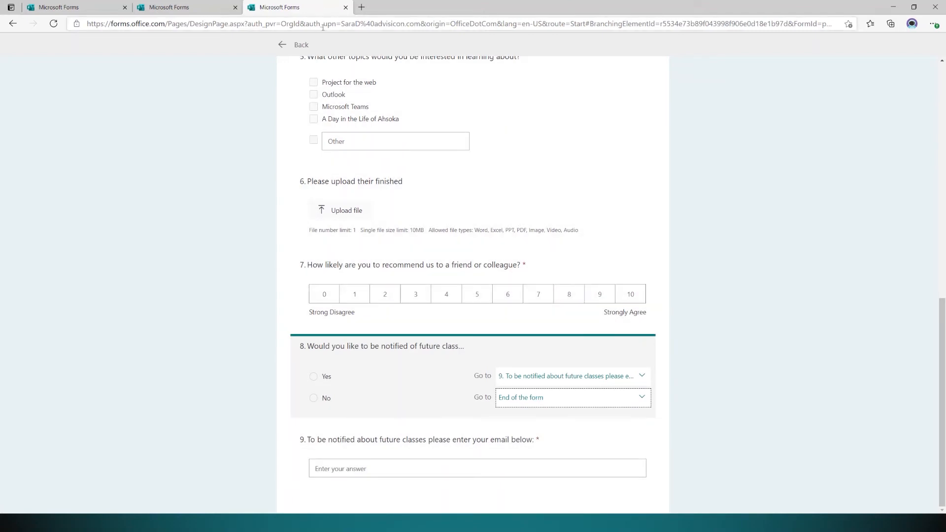
left_click(299, 45)
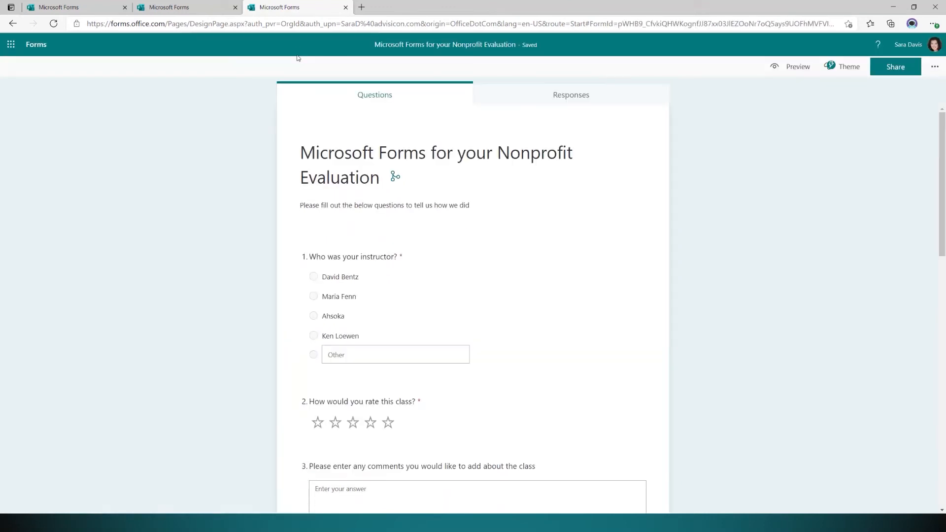
scroll(725, 244, "down", 7)
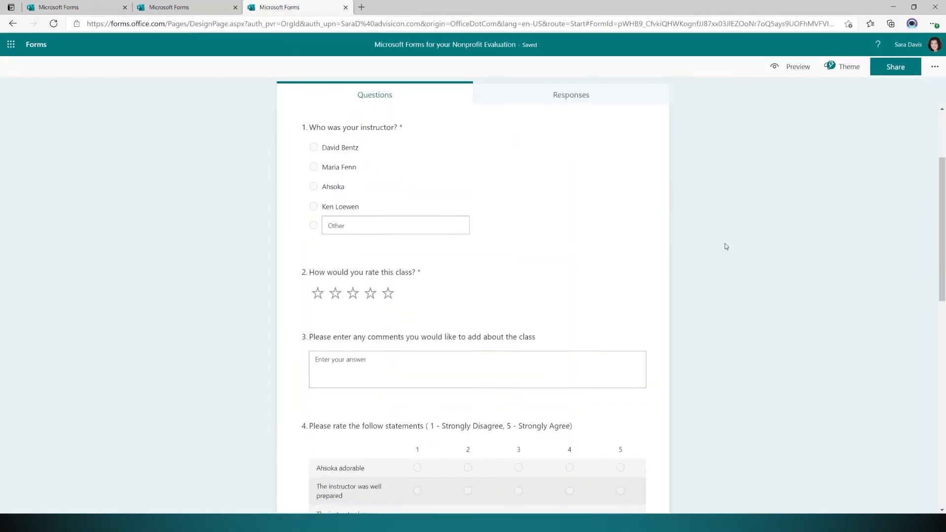
scroll(712, 251, "down", 3)
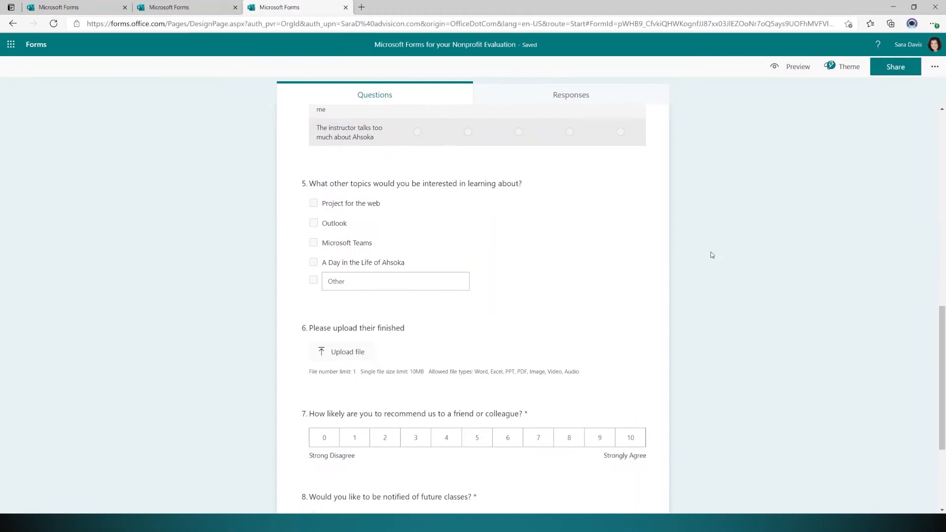
scroll(712, 267, "down", 3)
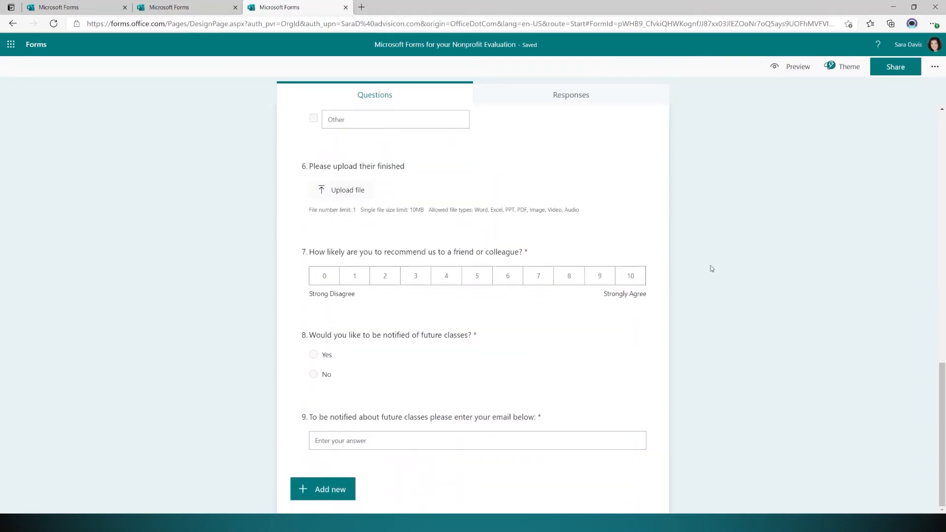
scroll(703, 249, "up", 10)
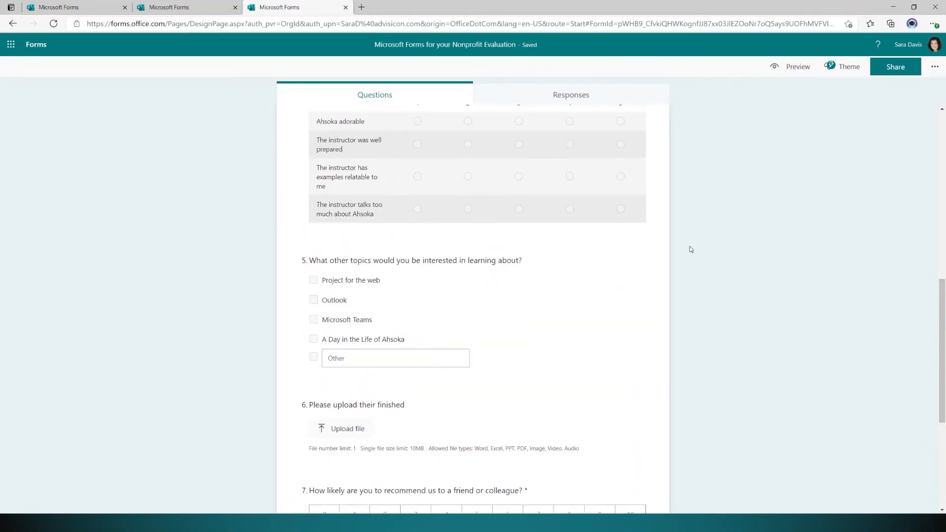
scroll(705, 255, "up", 4)
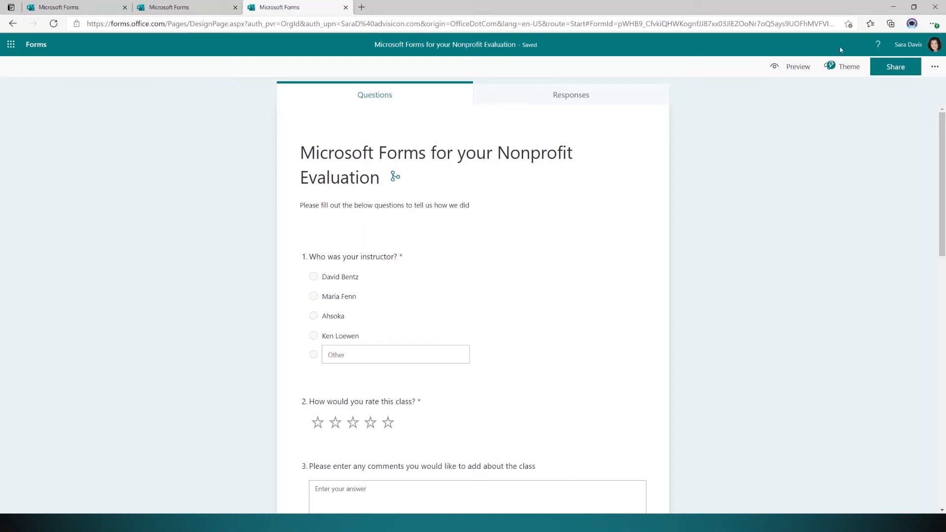
Try the concert crowd and teal raised-hands themes, then apply the white bottles theme.
left_click(848, 74)
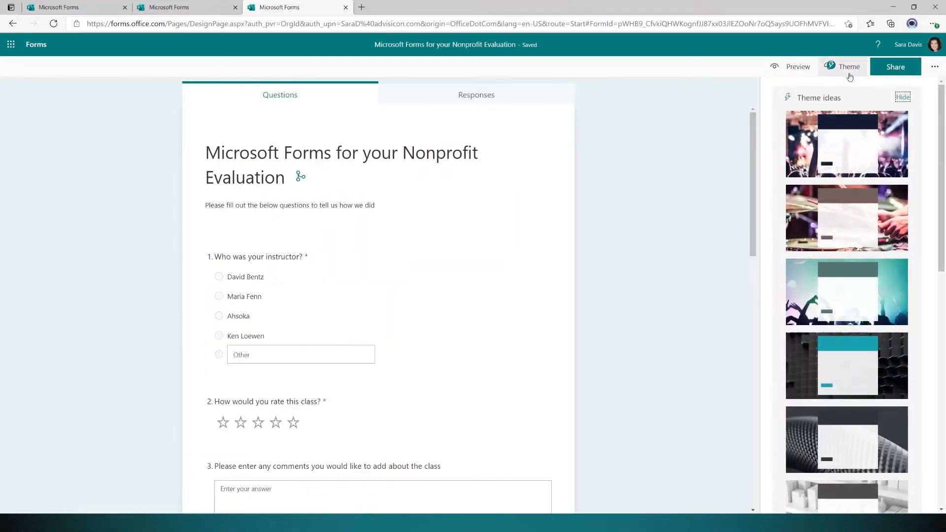
left_click(815, 154)
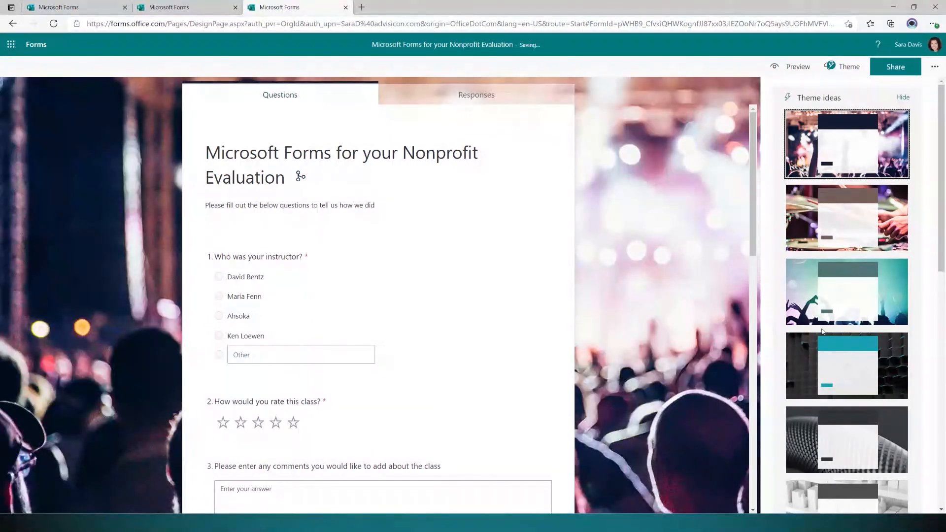
left_click(814, 303)
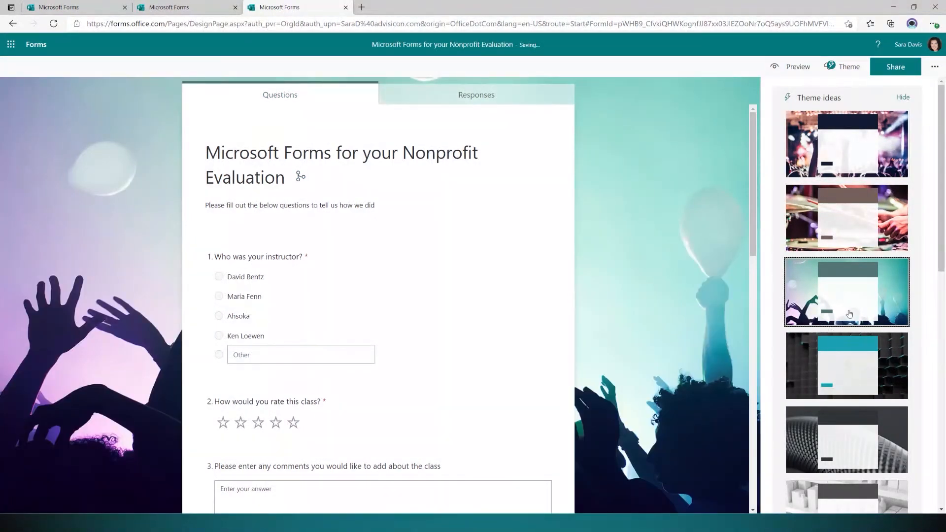
scroll(849, 311, "down", 3)
left_click(849, 311)
scroll(837, 340, "down", 5)
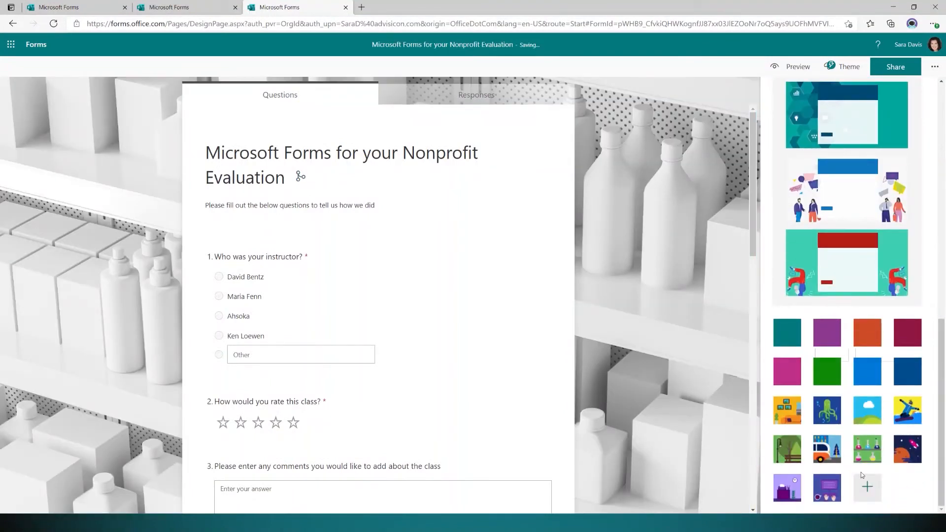
Start customizing the theme and bring up the Hex # colour field.
left_click(875, 494)
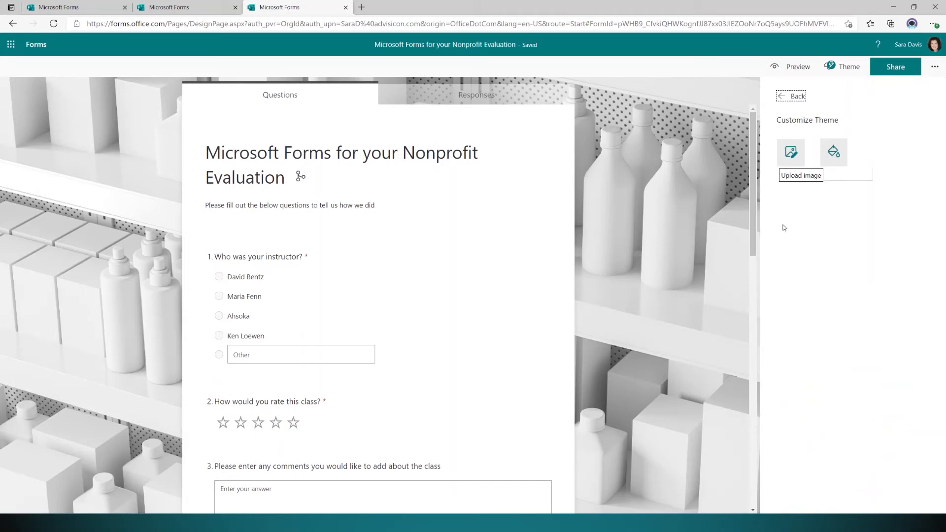
left_click(829, 151)
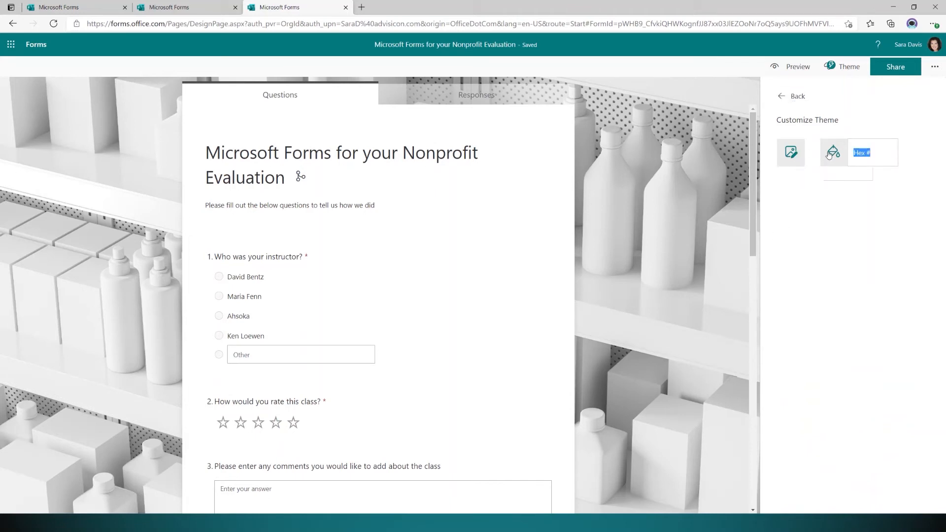
left_click(875, 152)
Search Bing for 'hexadecimal for maroon' and select the code B03060.
left_click(361, 7)
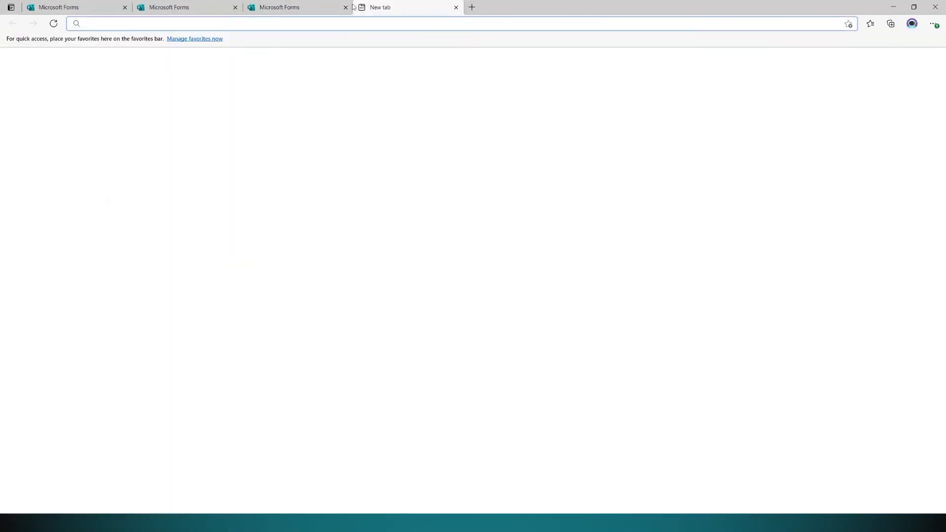
type("hex")
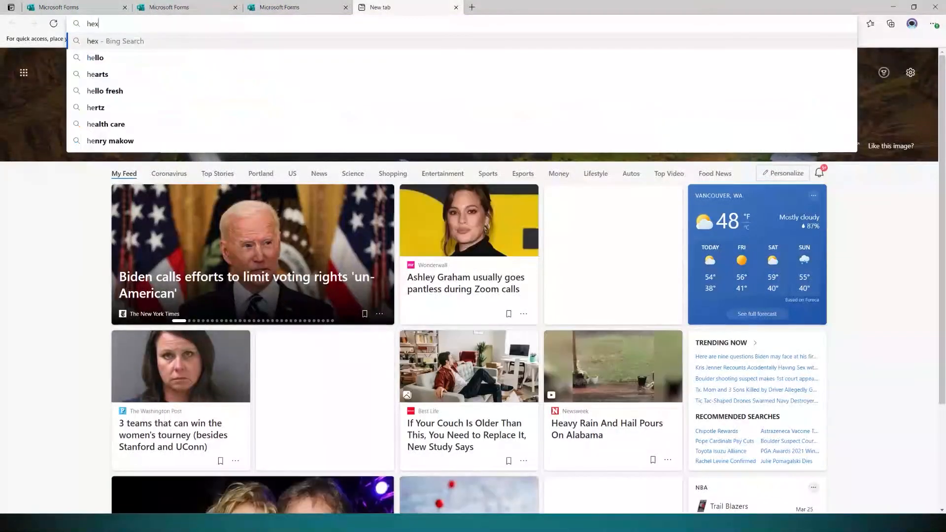
type("adecimal ")
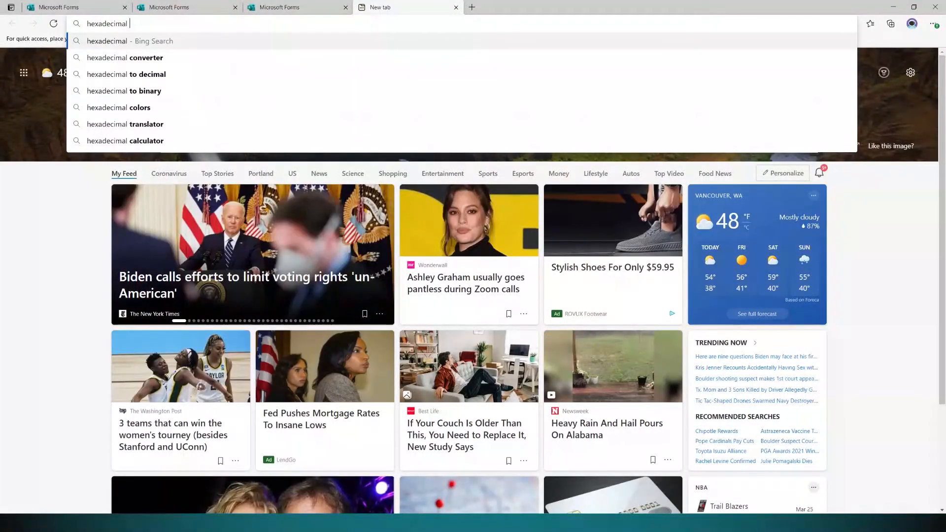
type("for maroon")
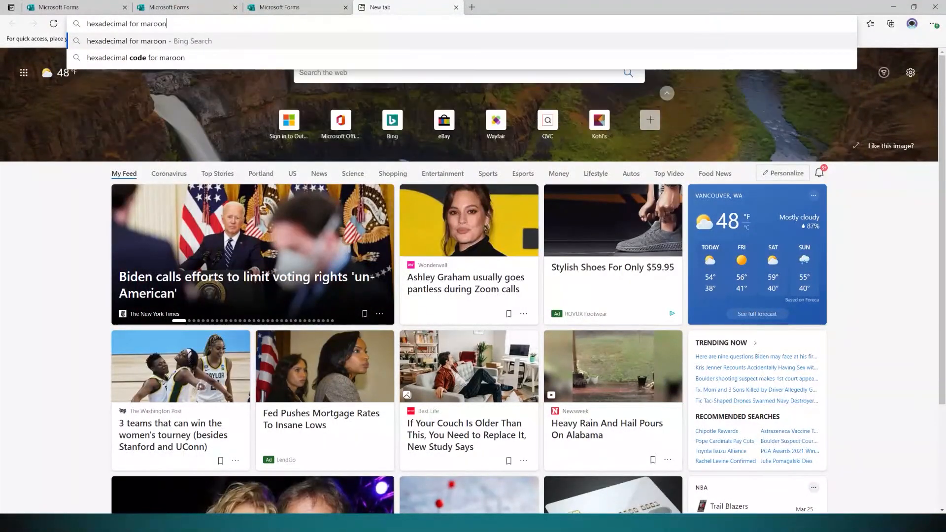
key("Return")
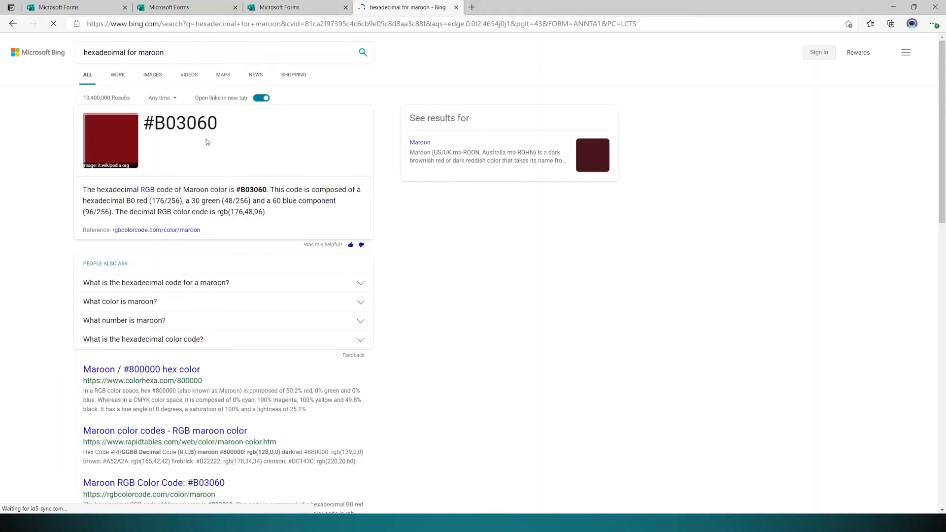
left_click_drag(219, 128, 153, 133)
key("ctrl+c")
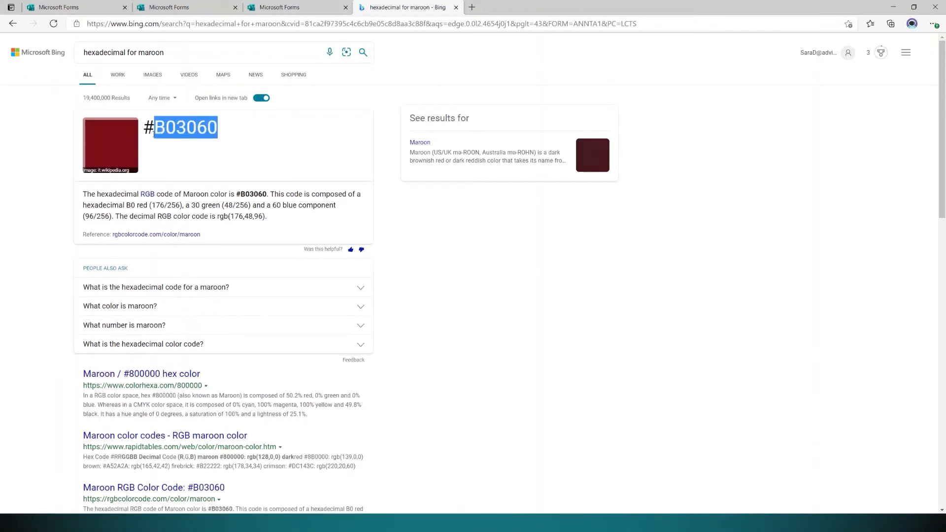
left_click(304, 12)
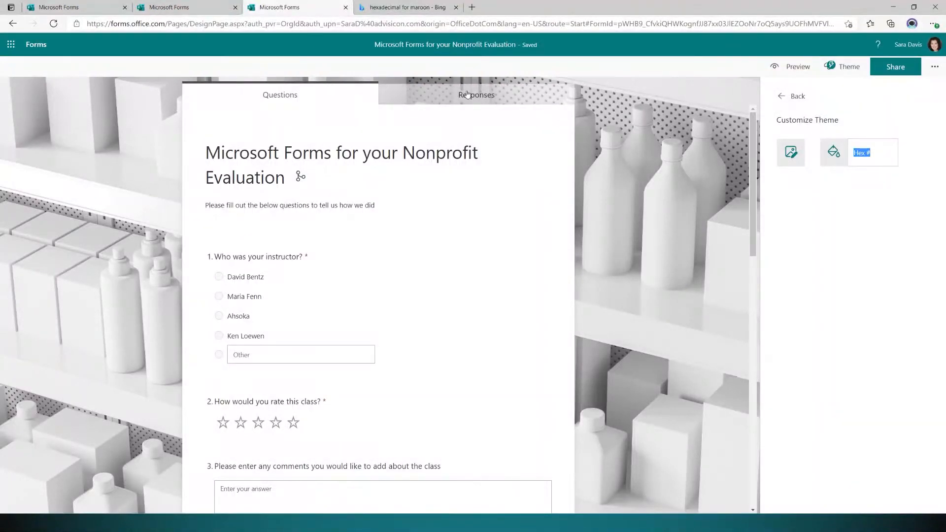
Paste B03060 into the Hex # field to make the theme colour maroon.
left_click(874, 155)
key("ctrl+v")
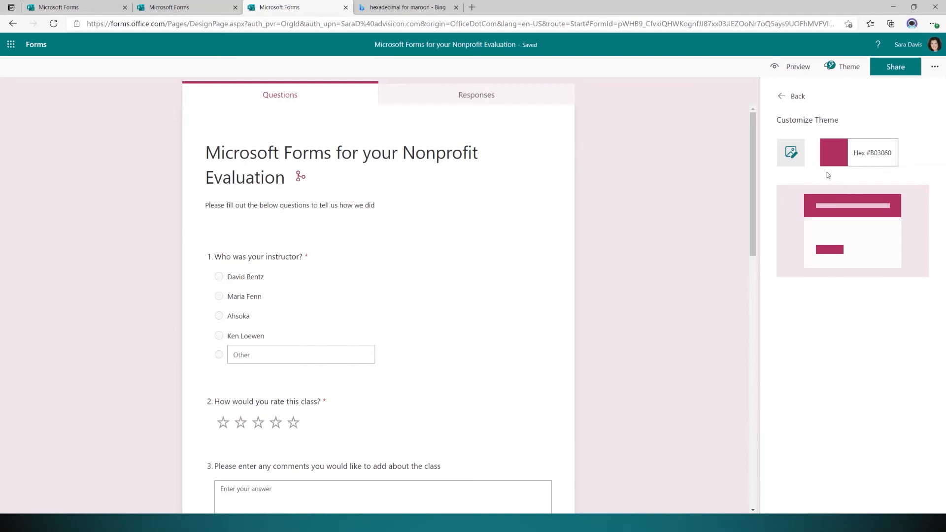
left_click(790, 153)
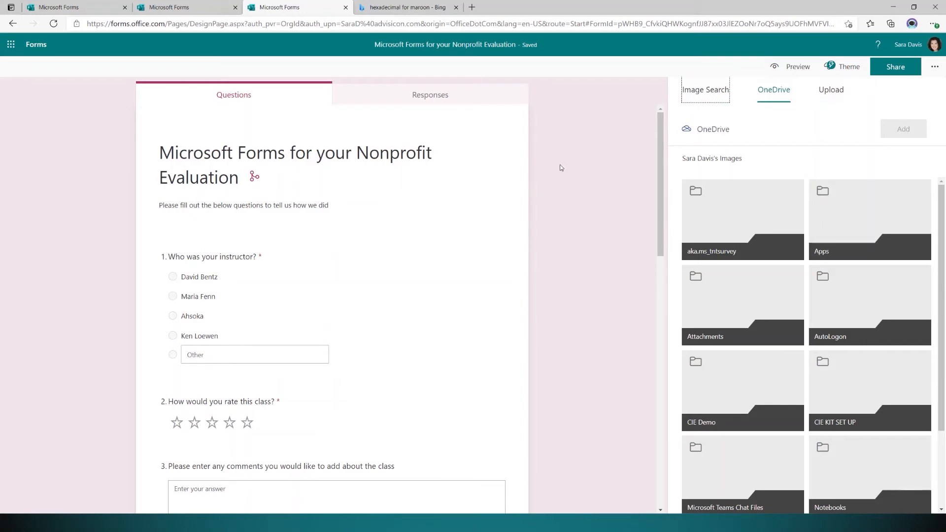
Upload the WinterWithPup snowy dog photo from Pictures as the form background.
left_click(718, 91)
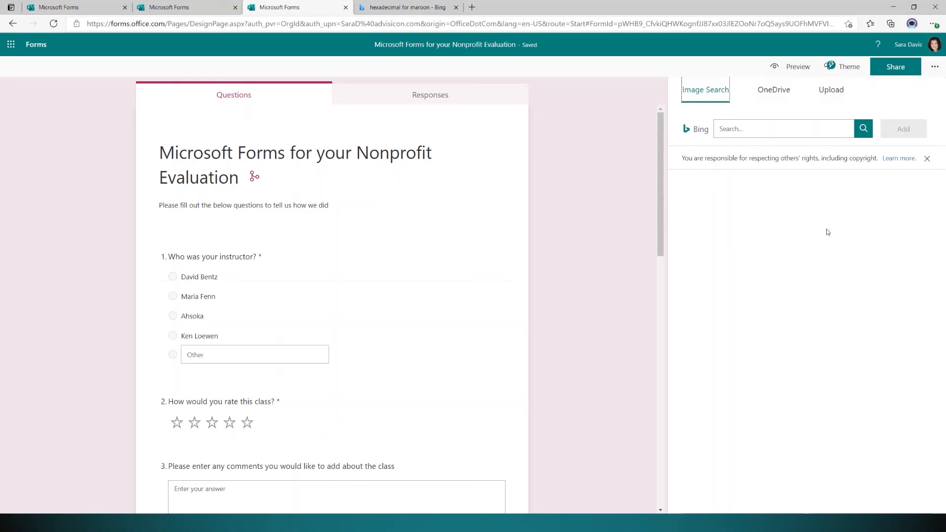
left_click(781, 90)
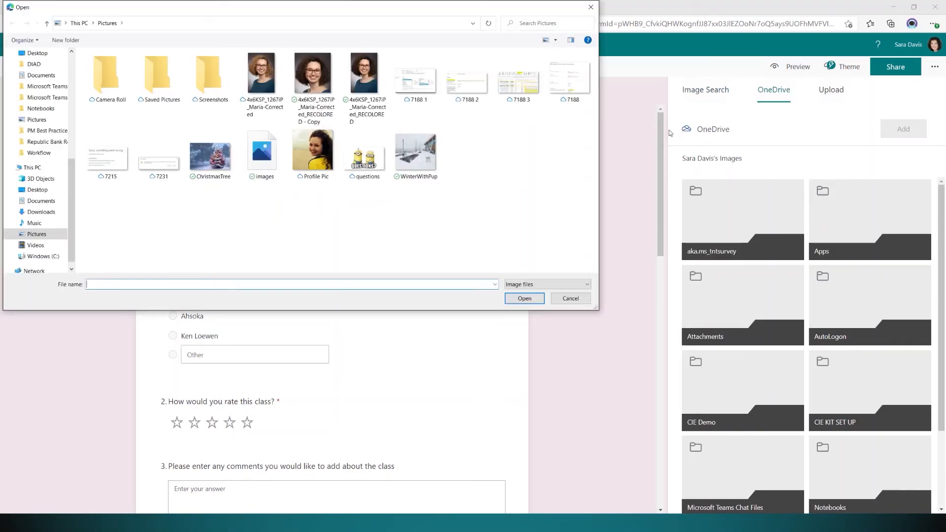
left_click(418, 157)
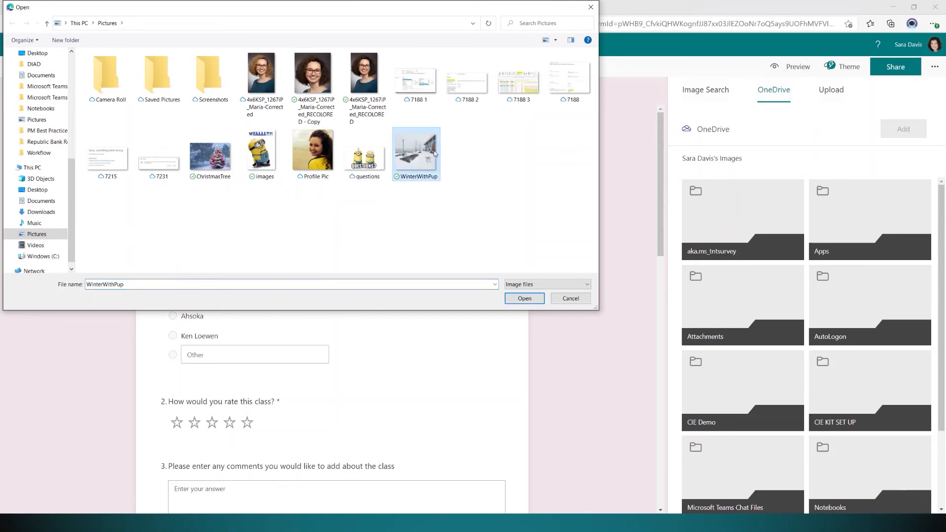
left_click(517, 303)
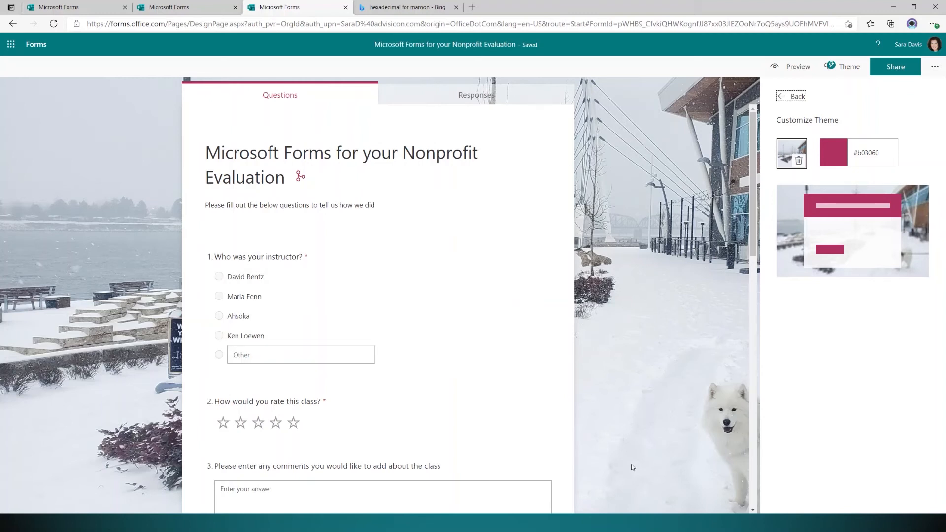
Close theme customization and preview the maroon form with its snowy dog background.
left_click(788, 96)
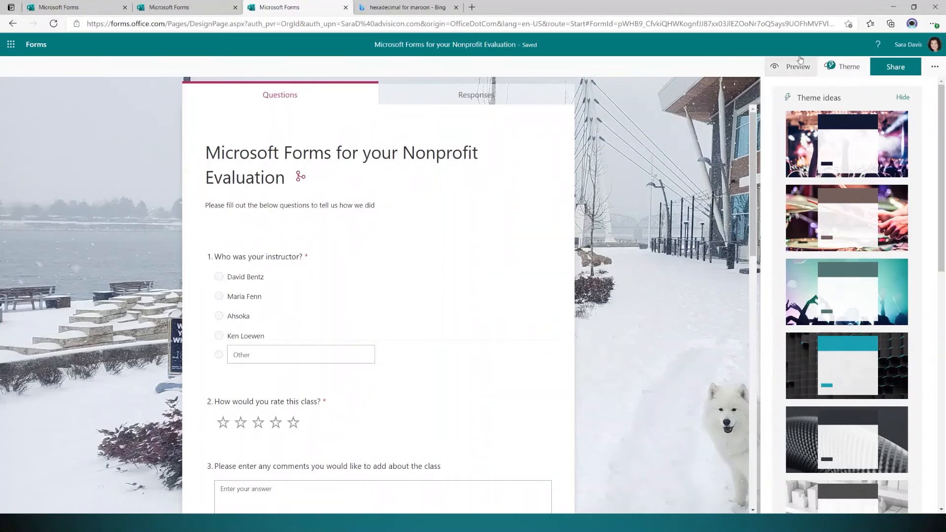
left_click(788, 72)
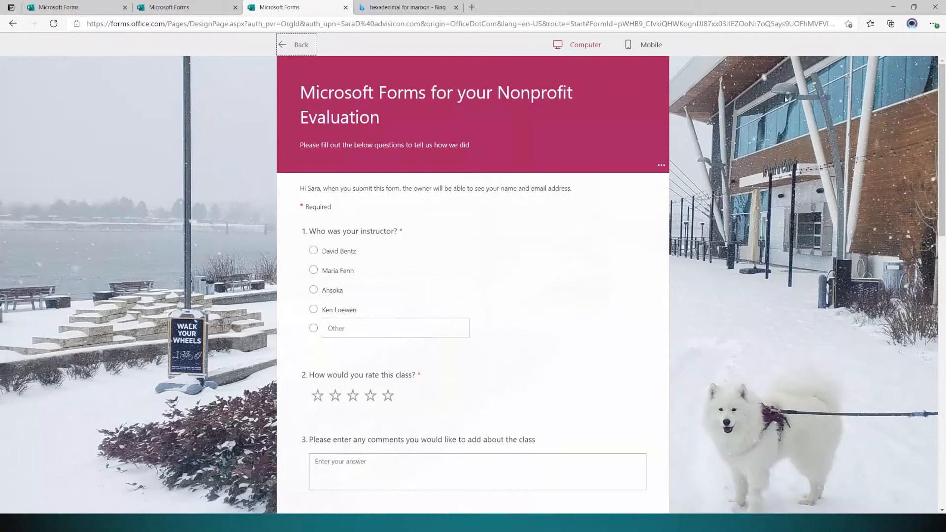
left_click(313, 250)
left_click(317, 274)
left_click(315, 293)
left_click(333, 322)
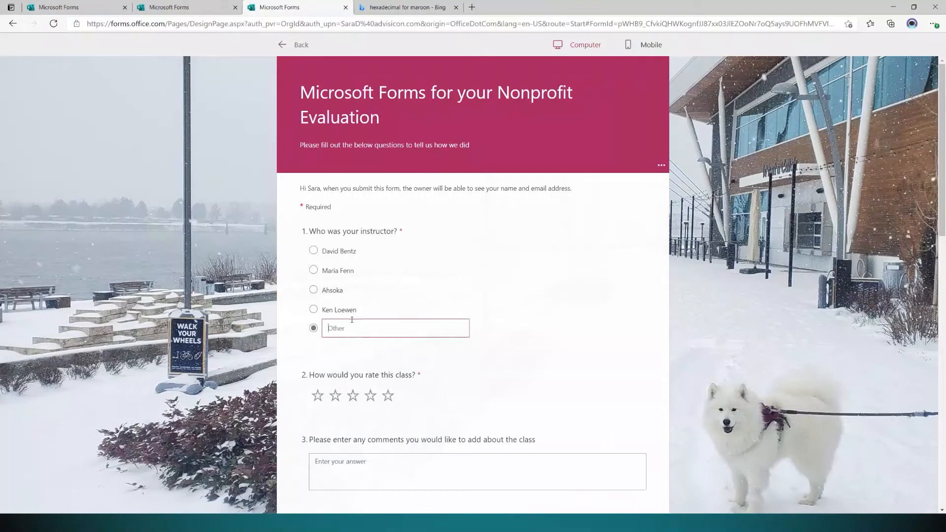
Give the class five stars and begin the comment 'This class wos really helpful, one thing I would have wanted'.
scroll(468, 340, "down", 1)
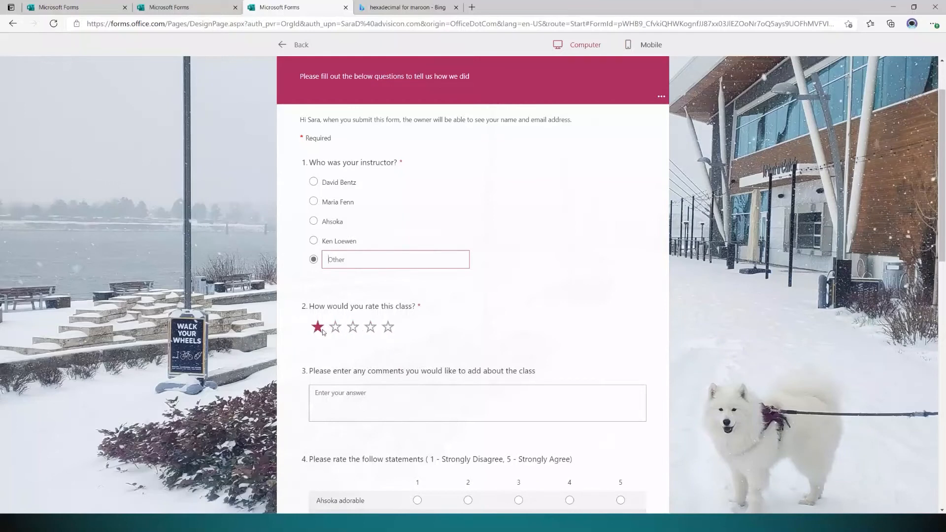
left_click(389, 328)
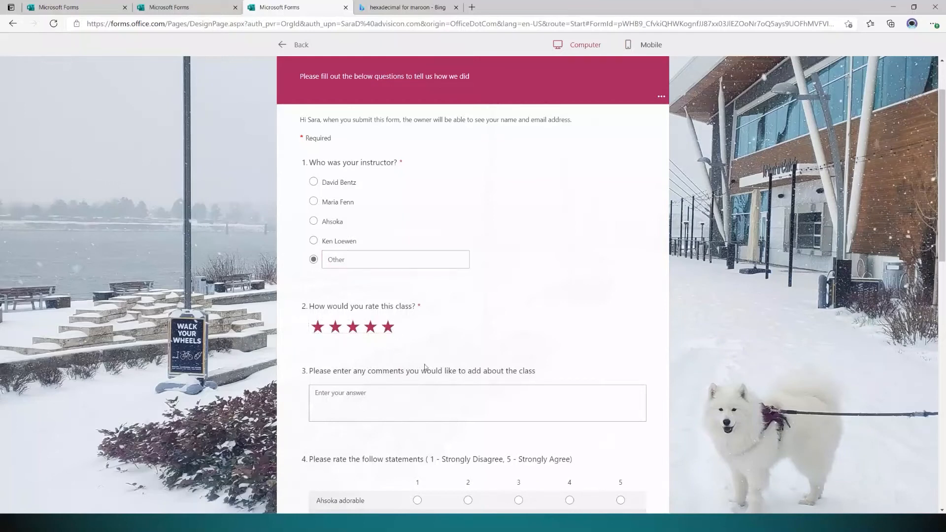
left_click(452, 407)
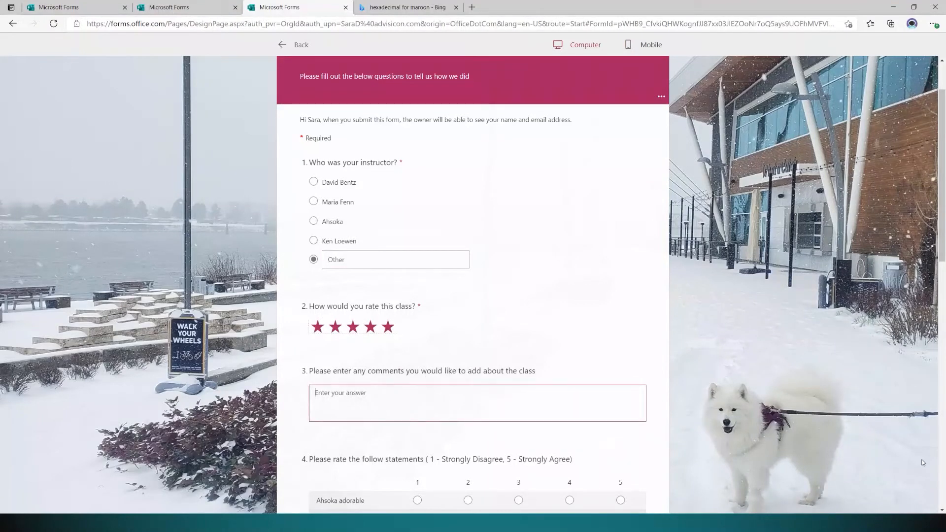
type("This class wos really helpful, one thing I would h")
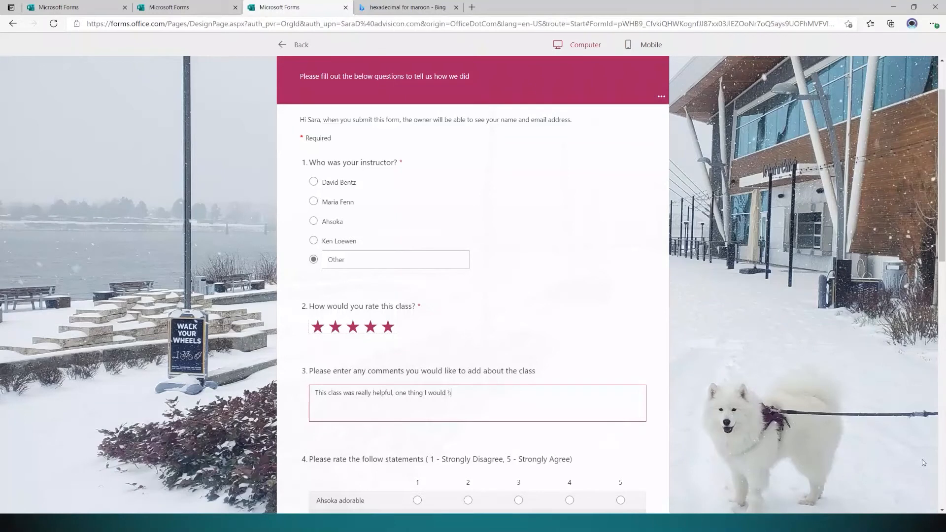
type("ave wanted is...")
scroll(437, 394, "down", 4)
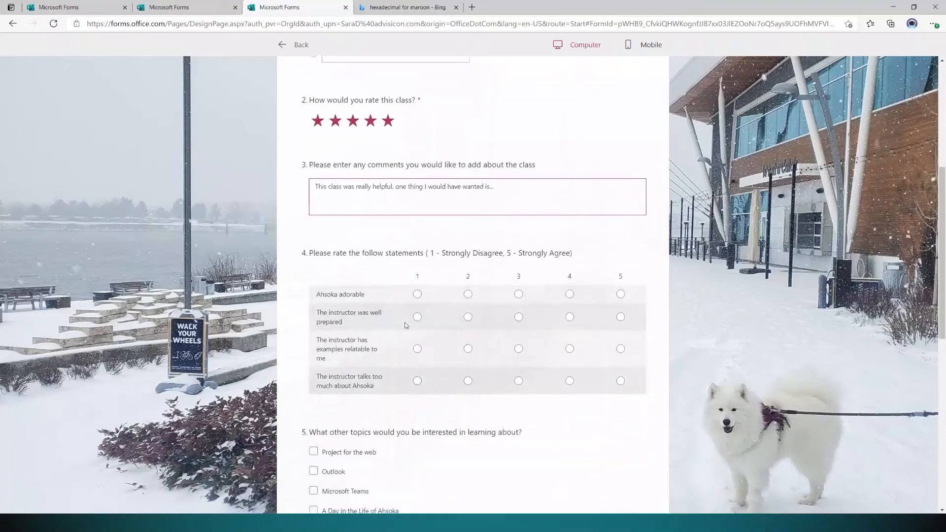
Rate Ahsoka adorable 5 and tick Microsoft Teams and Project for the web as topics.
left_click(620, 294)
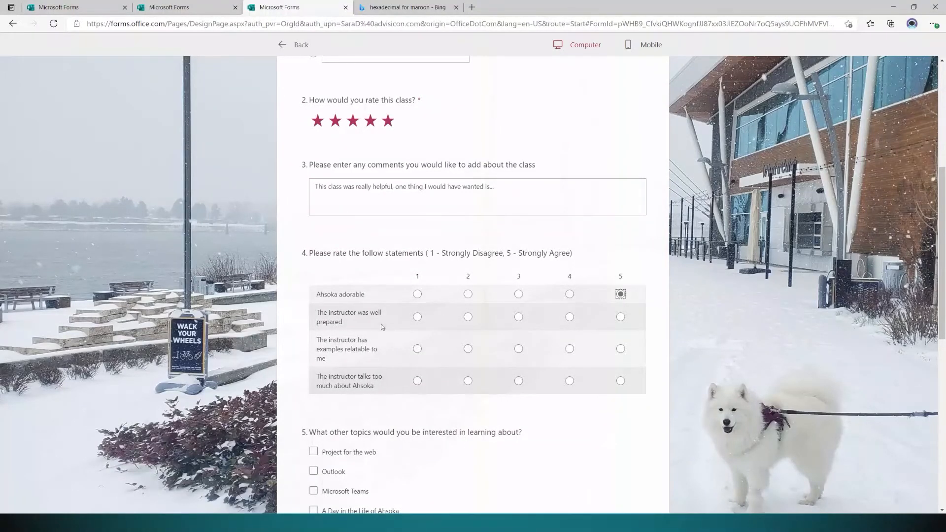
scroll(392, 411, "down", 3)
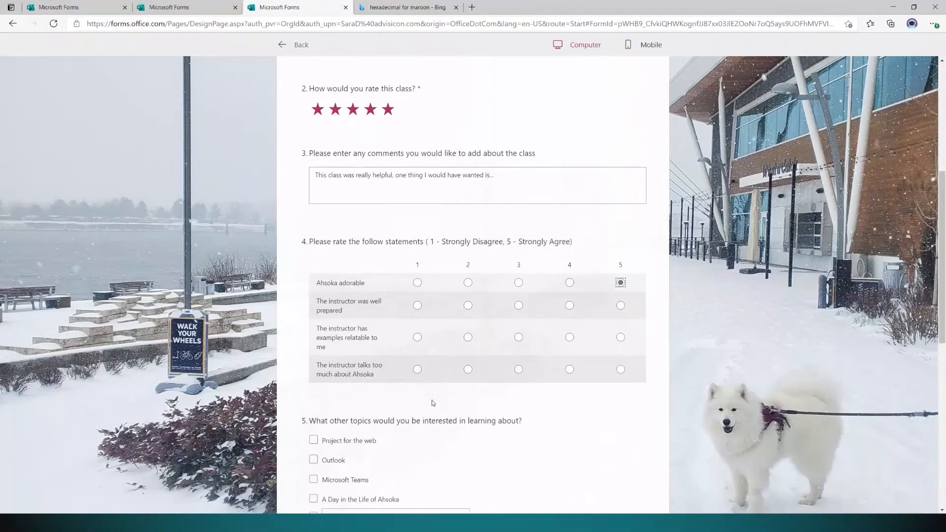
left_click(314, 353)
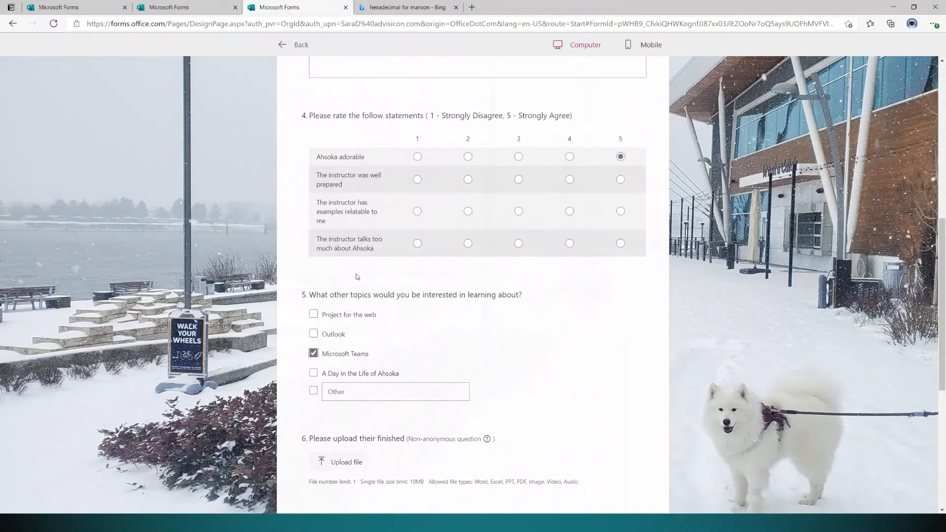
left_click(313, 315)
Switch question 8 from No to Yes so the email question appears, then select its box.
scroll(501, 448, "down", 5)
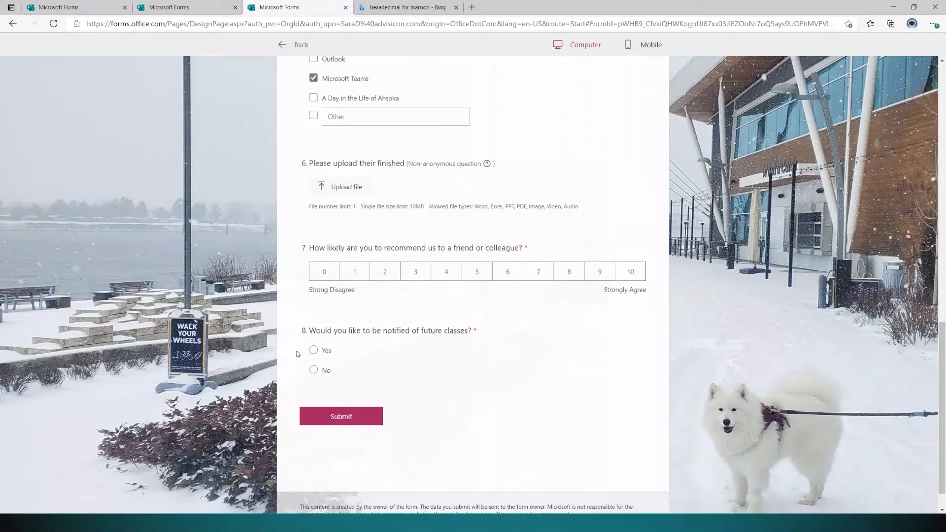
left_click(313, 370)
left_click(313, 351)
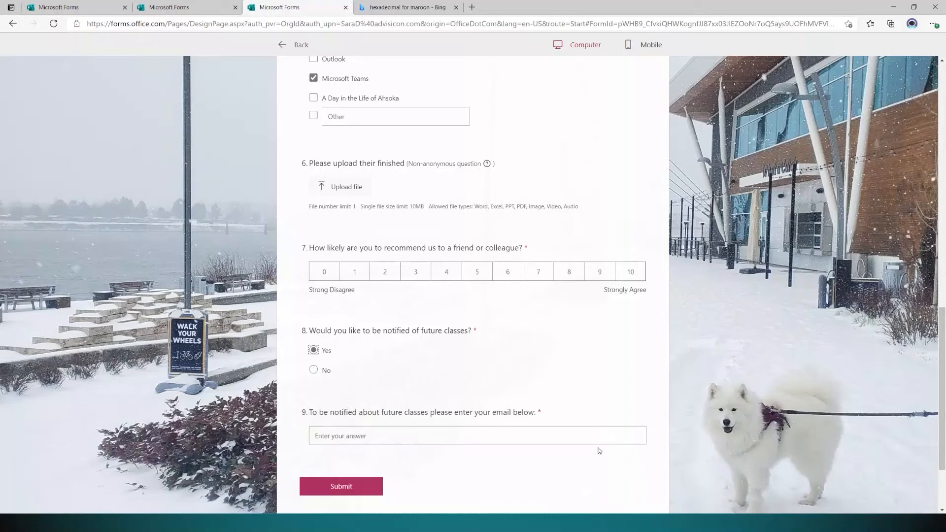
left_click(395, 432)
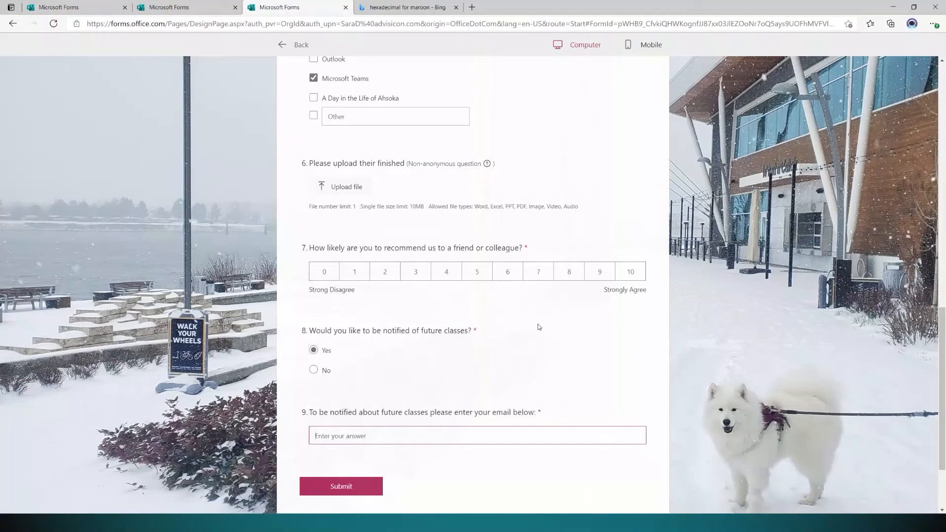
Check the form in the Mobile preview by scrolling the phone frame, then go back to the designer.
scroll(541, 334, "up", 10)
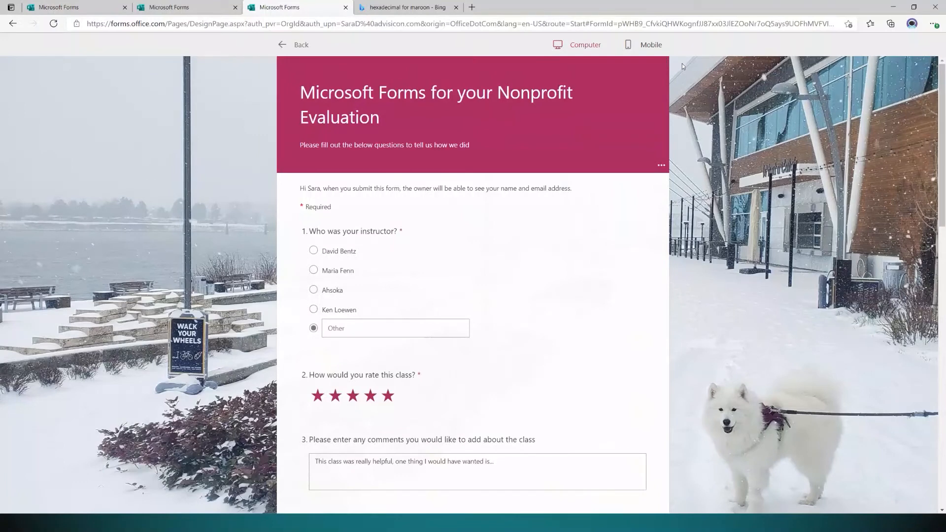
left_click(649, 45)
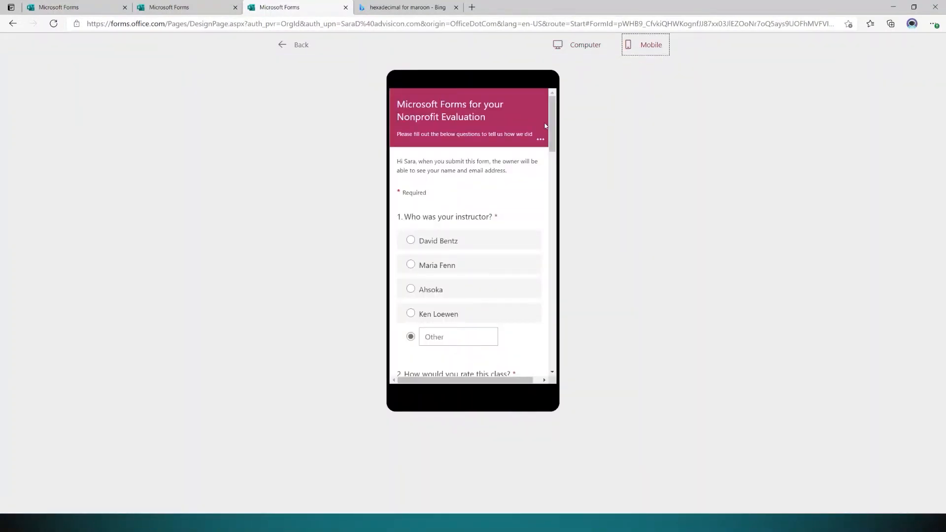
left_click_drag(548, 110, 549, 186)
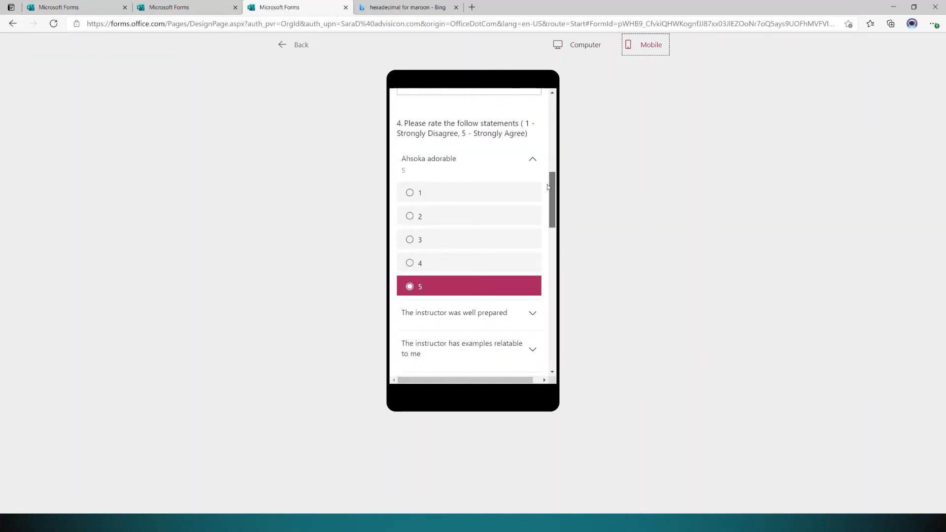
left_click_drag(547, 187, 571, 117)
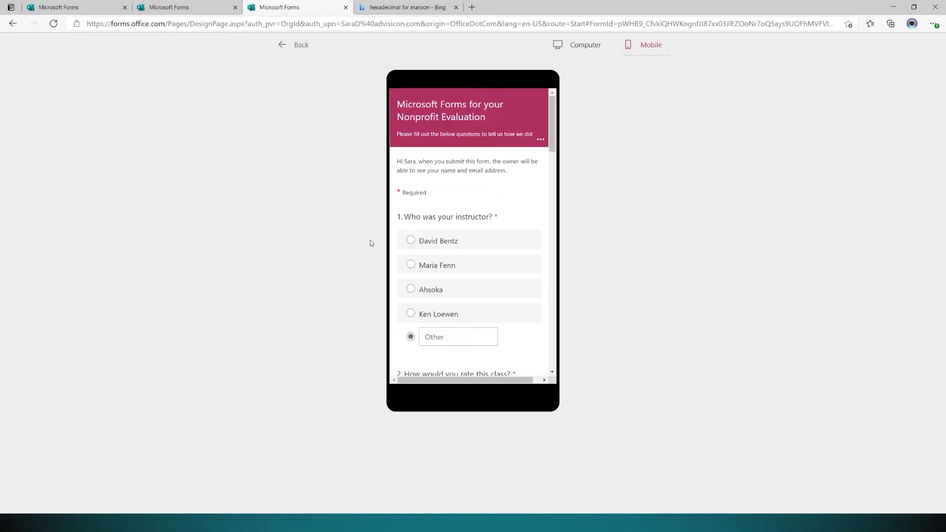
left_click(296, 45)
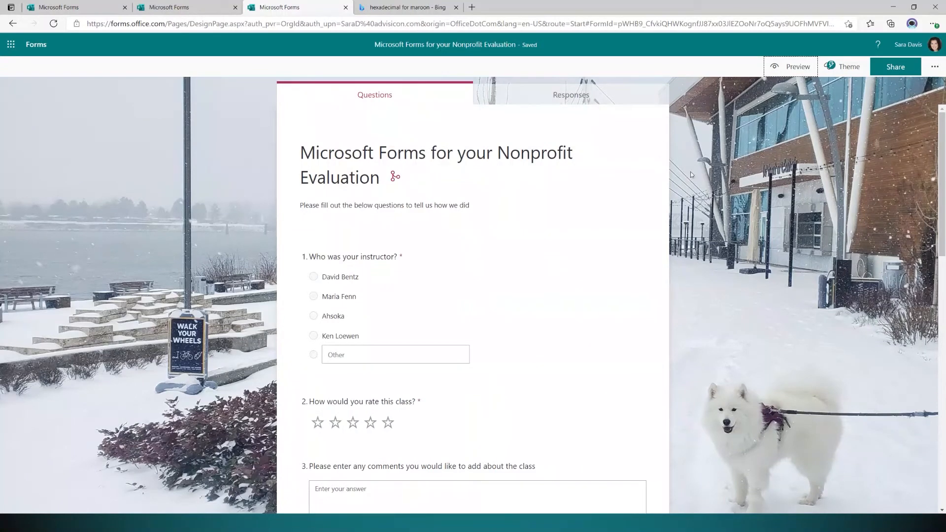
Generate the duplicate and view-and-edit share links, copy the template link, and open a new browser window.
left_click(895, 68)
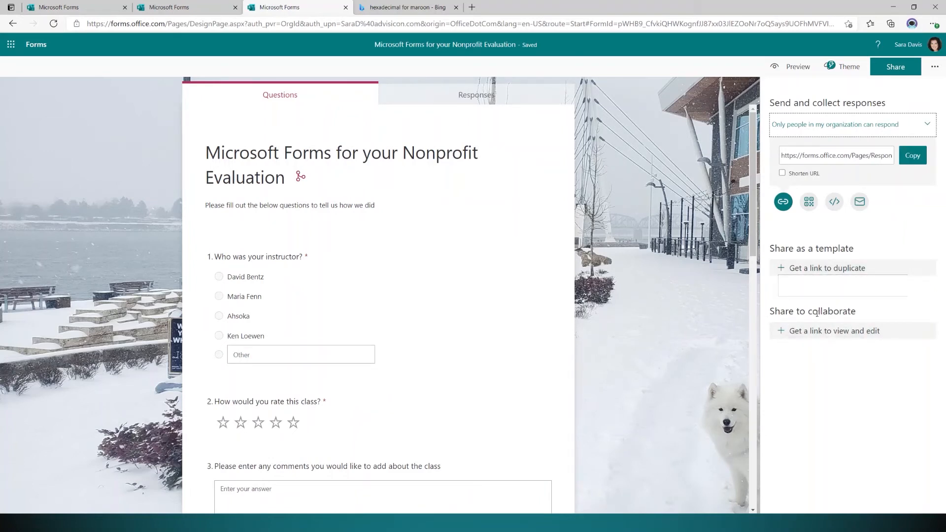
left_click(785, 269)
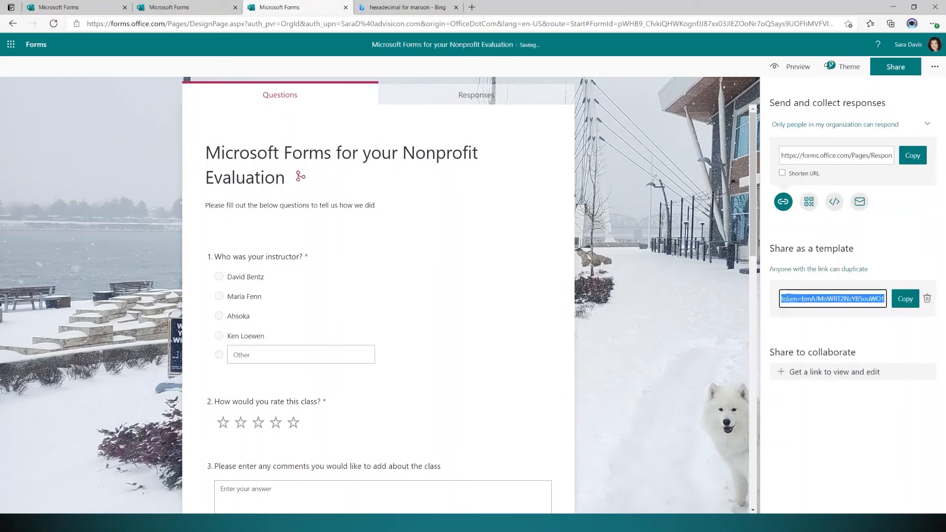
left_click(782, 373)
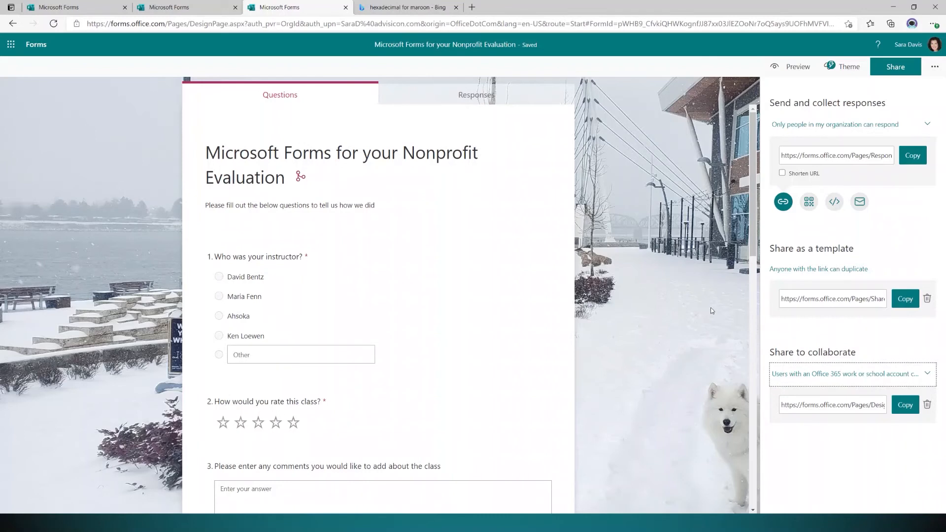
left_click(907, 308)
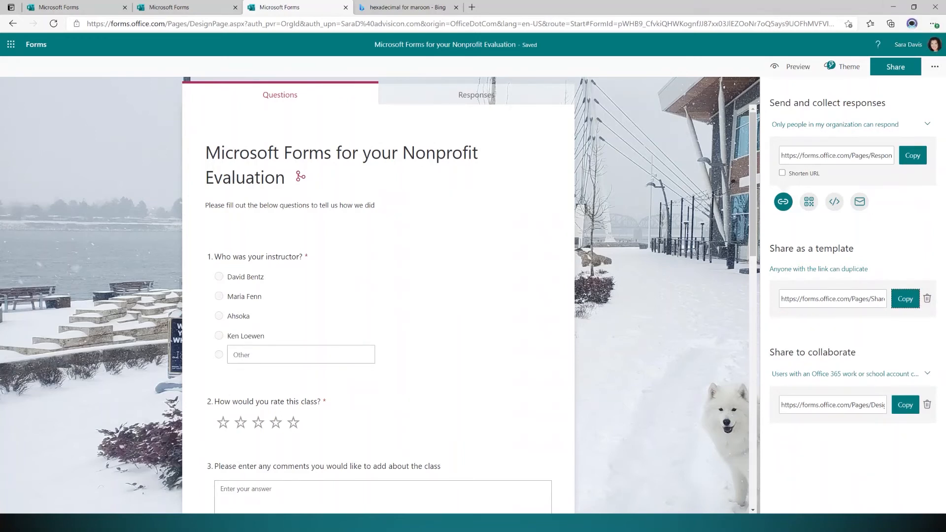
key("alt+Tab")
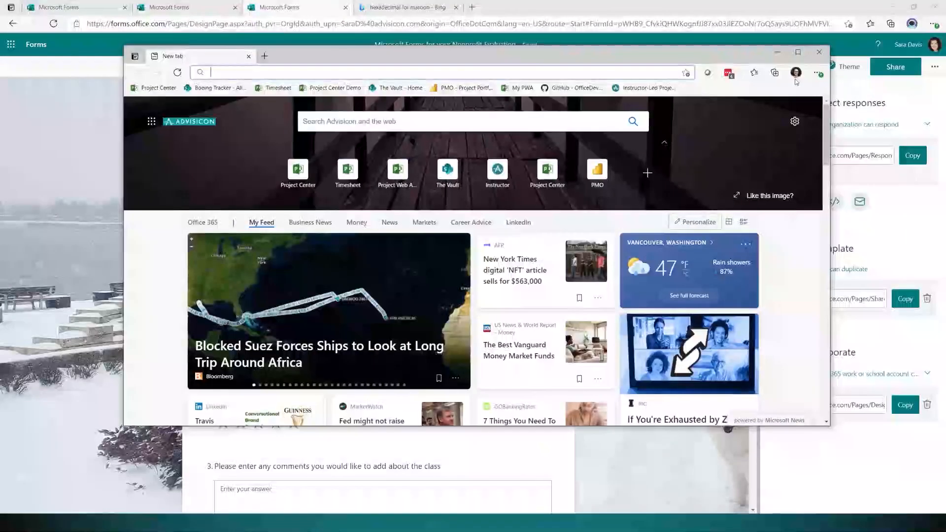
Maximize the new window, open the pasted template link, and choose Duplicate it.
left_click(798, 53)
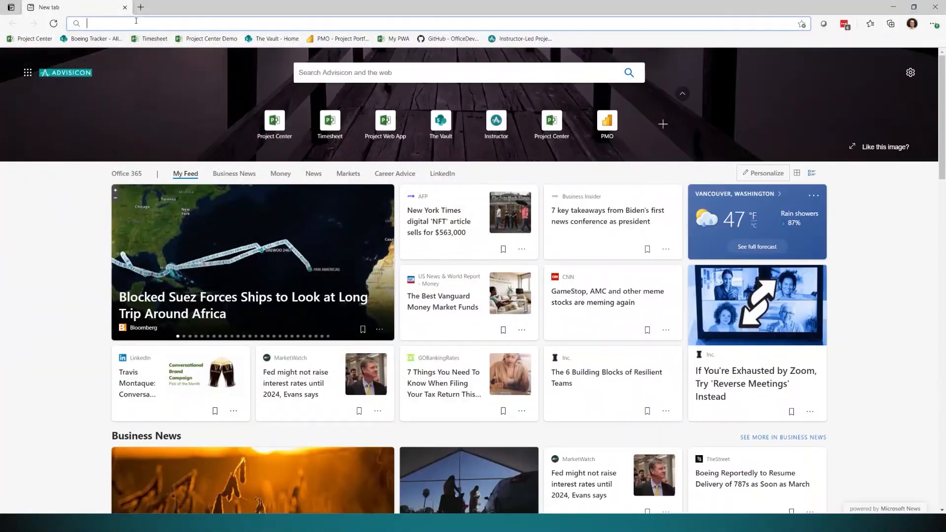
left_click(136, 22)
key("ctrl+v")
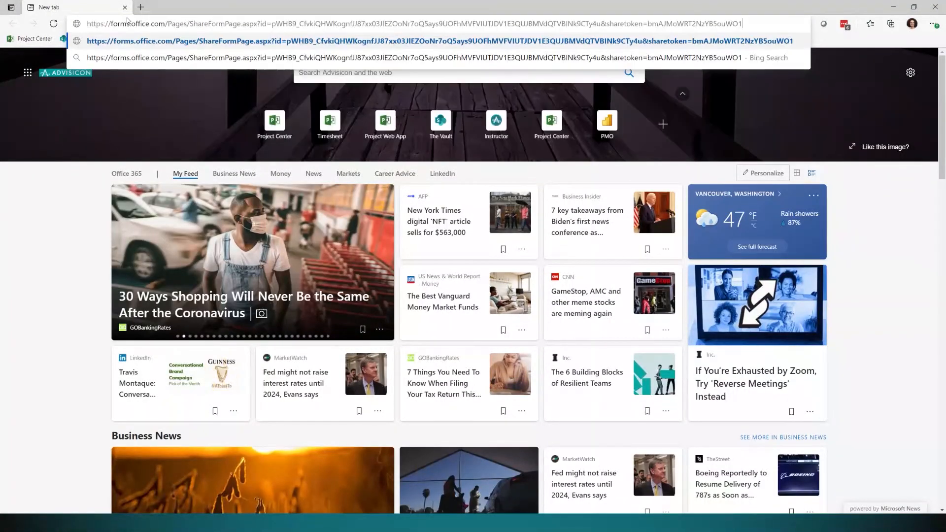
key("Return")
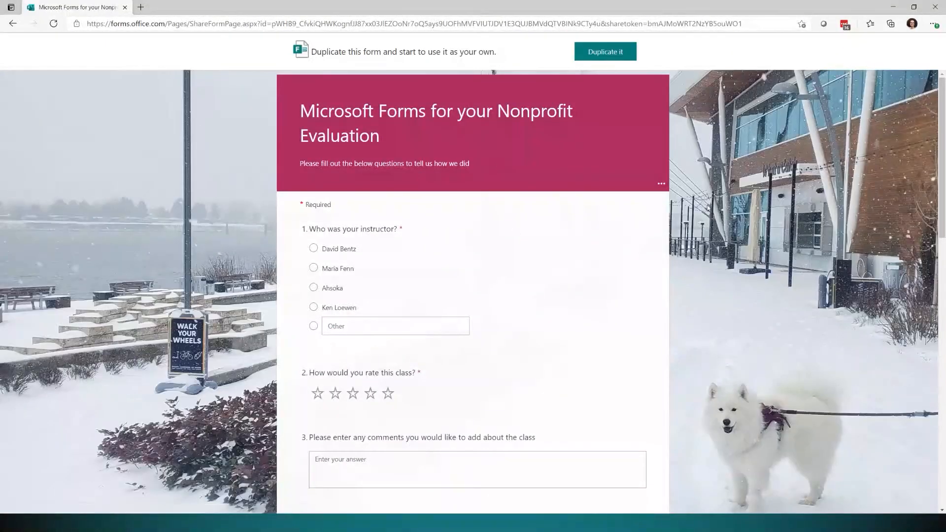
scroll(354, 257, "down", 15)
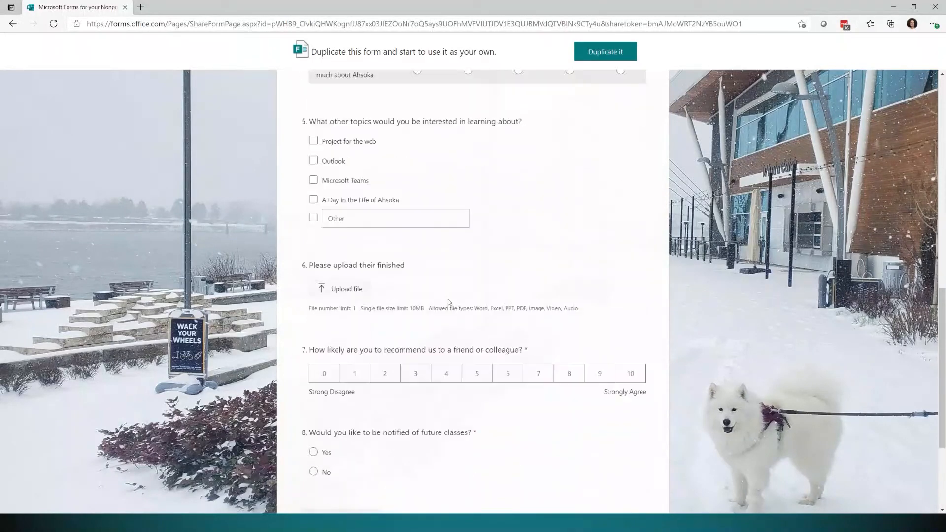
scroll(453, 293, "up", 15)
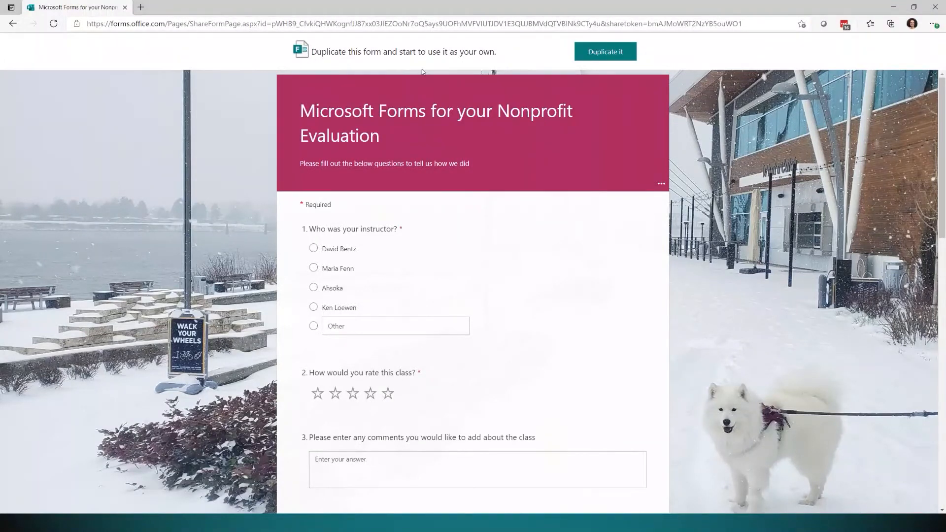
left_click(609, 56)
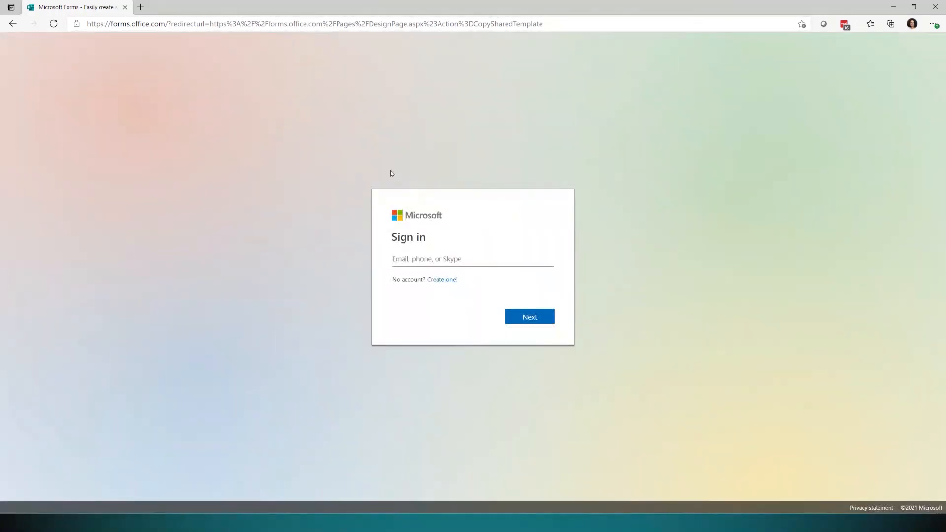
Sign in with the saved work account to create the form copy.
left_click(427, 258)
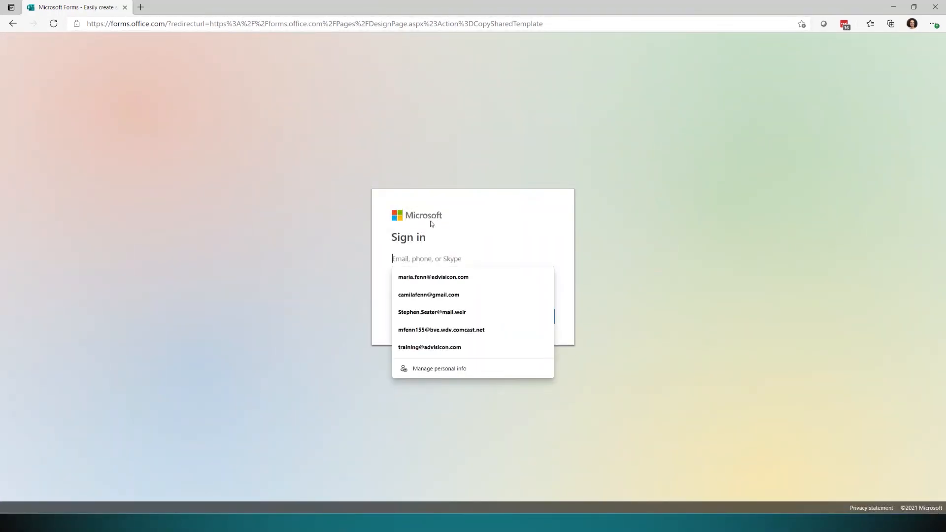
left_click(433, 277)
left_click(531, 320)
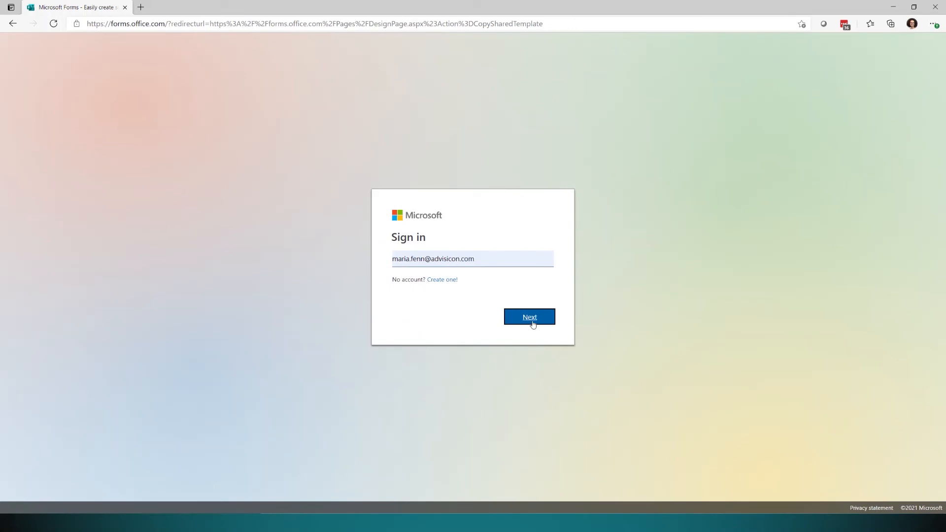
left_click(532, 323)
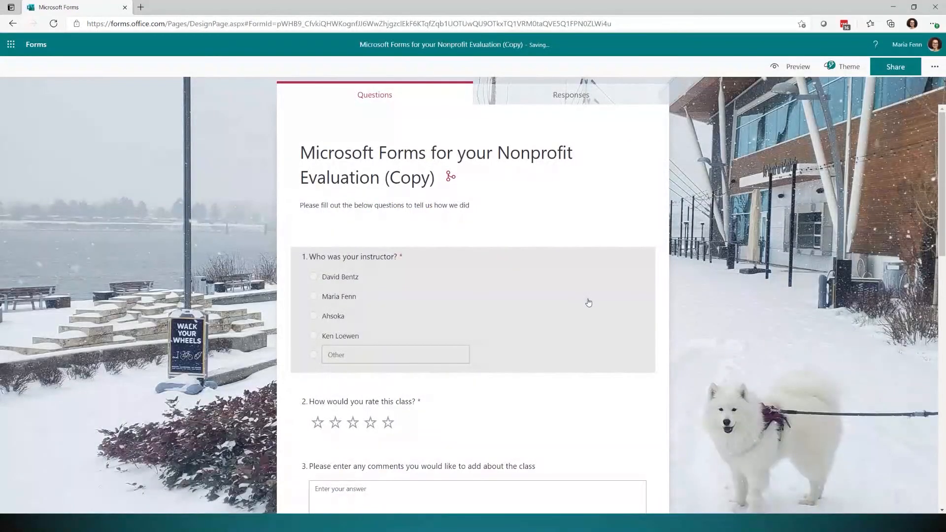
Inspect the copy's snowy theme colour, #b03060, and leave customization unchanged.
left_click(347, 340)
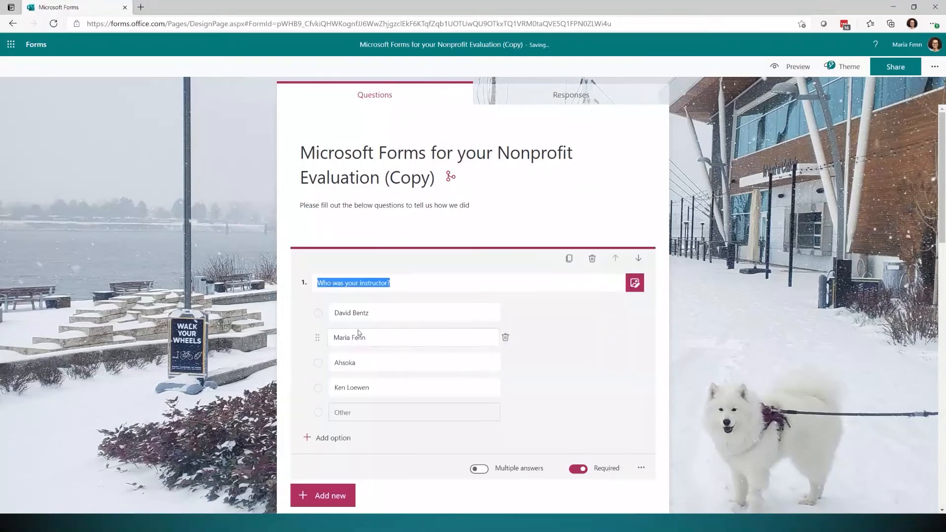
left_click(840, 66)
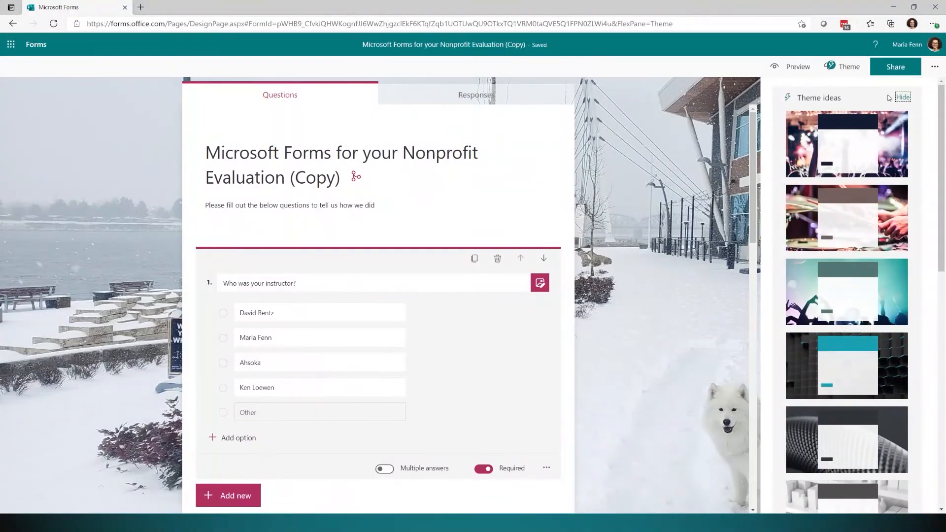
scroll(911, 295, "down", 10)
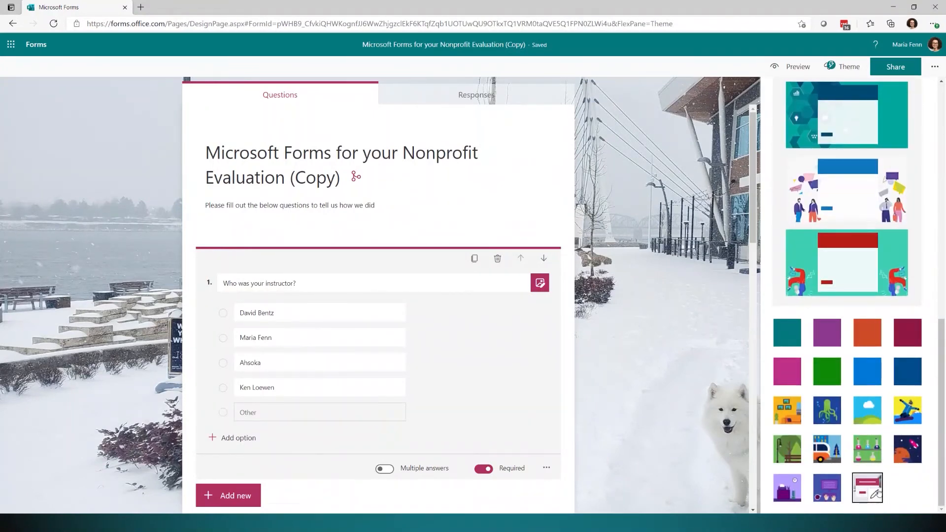
left_click(870, 497)
left_click(884, 152)
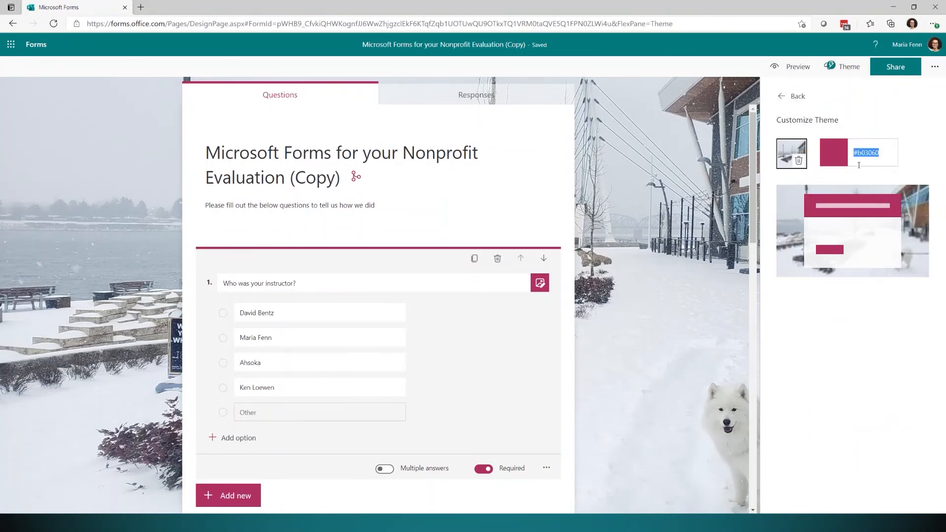
left_click(782, 94)
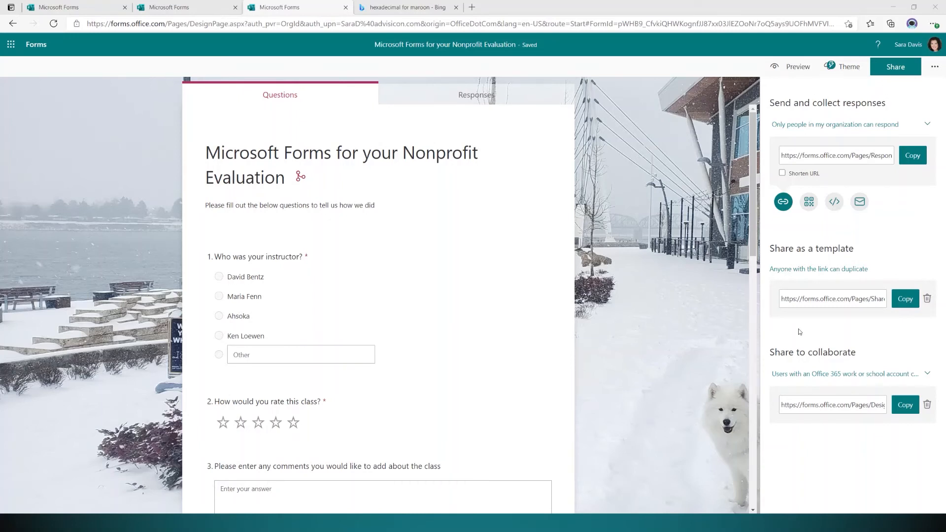
Copy the response link and review the organization-only respondent setting without changing it.
left_click(910, 163)
left_click(898, 127)
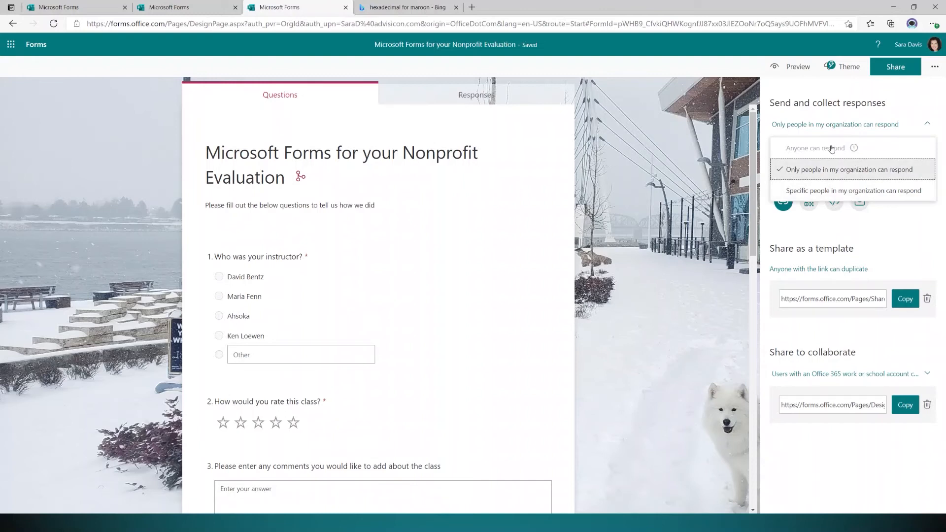
mouse_move(853, 151)
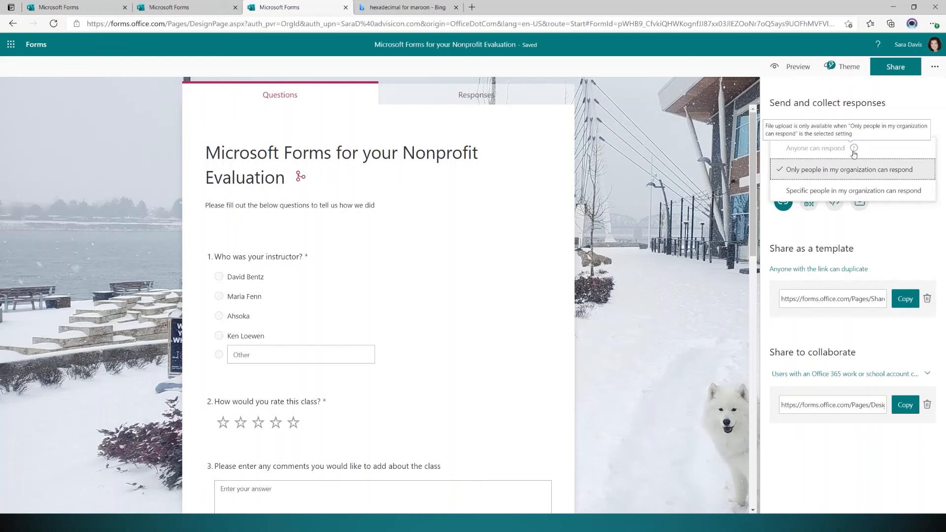
scroll(547, 317, "down", 7)
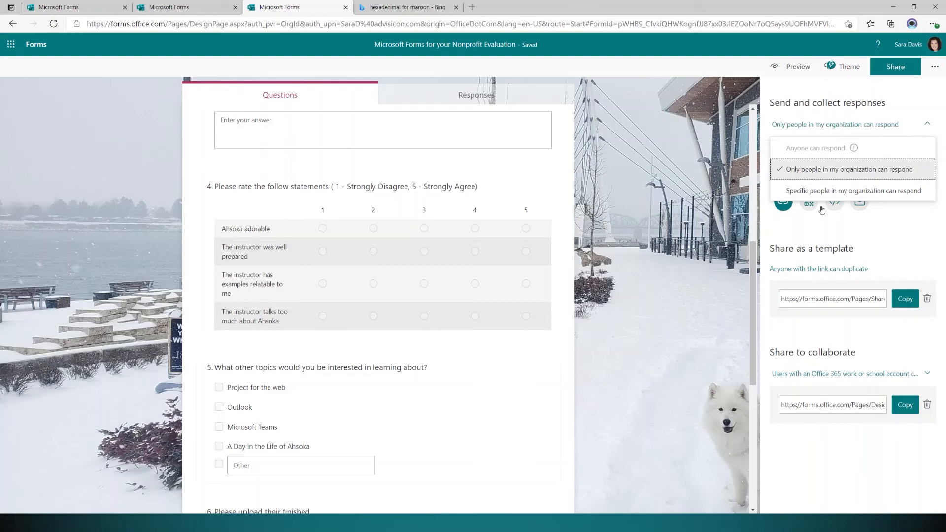
left_click(693, 400)
left_click(693, 402)
Delete the file-upload question 6 so the recommend question takes its place.
scroll(523, 321, "down", 6)
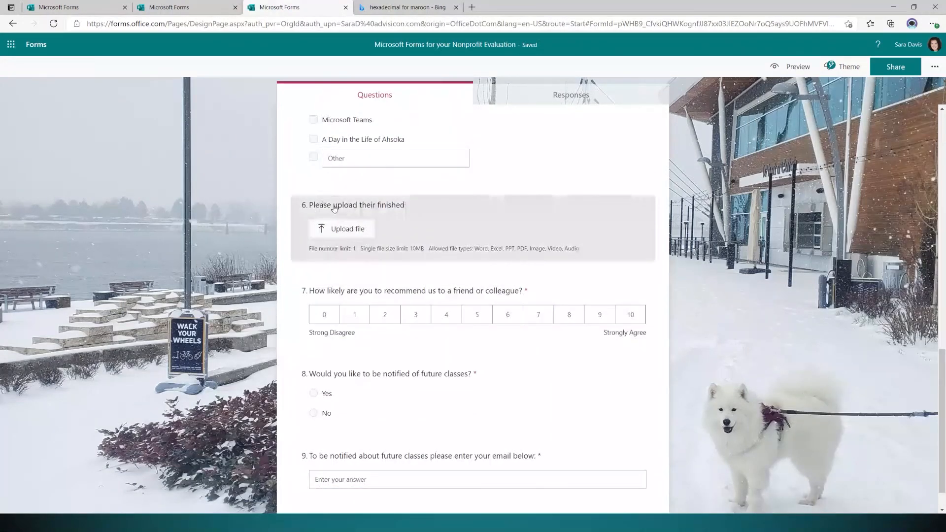
left_click(492, 214)
left_click(591, 208)
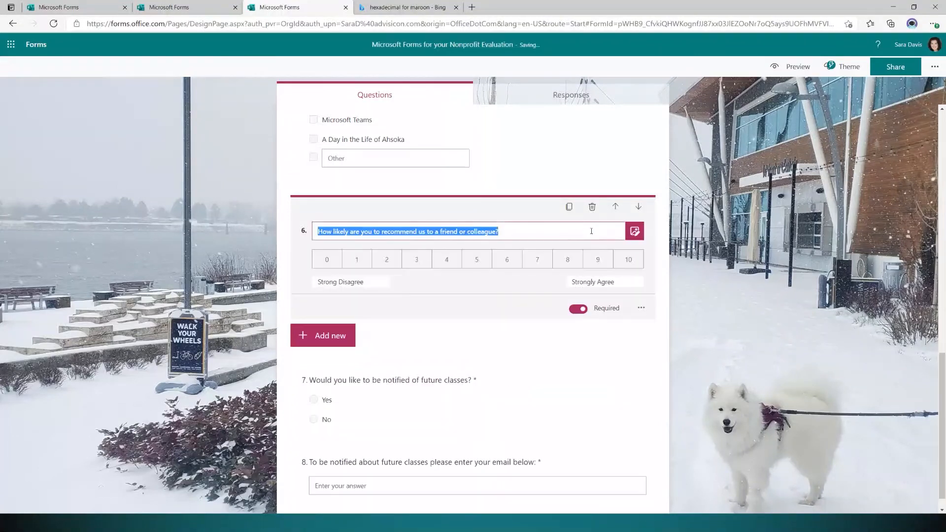
left_click(730, 360)
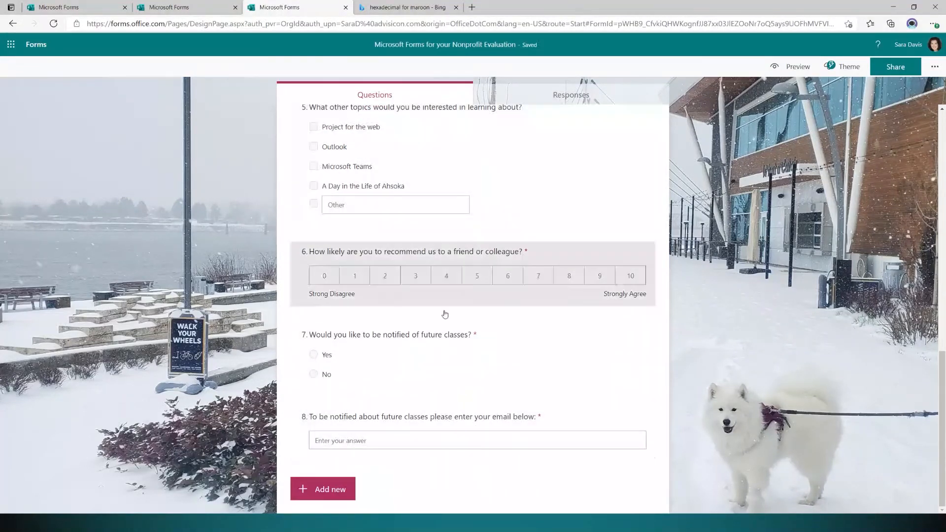
left_click(891, 67)
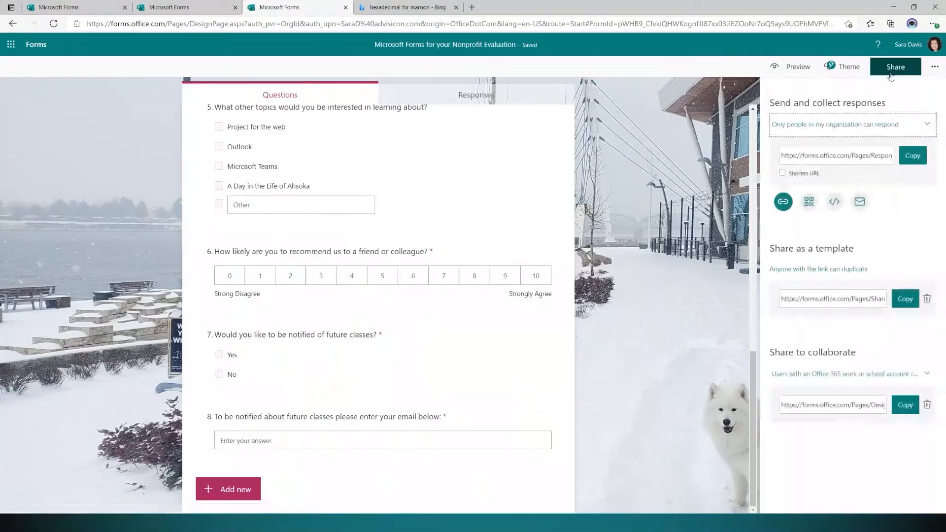
Set responses to Anyone can respond and copy the shortened response link.
left_click(919, 125)
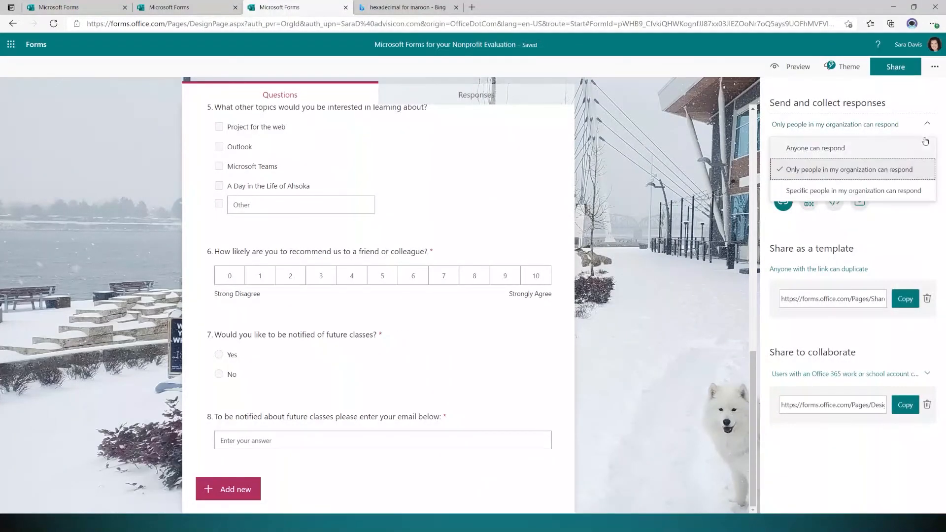
left_click(824, 149)
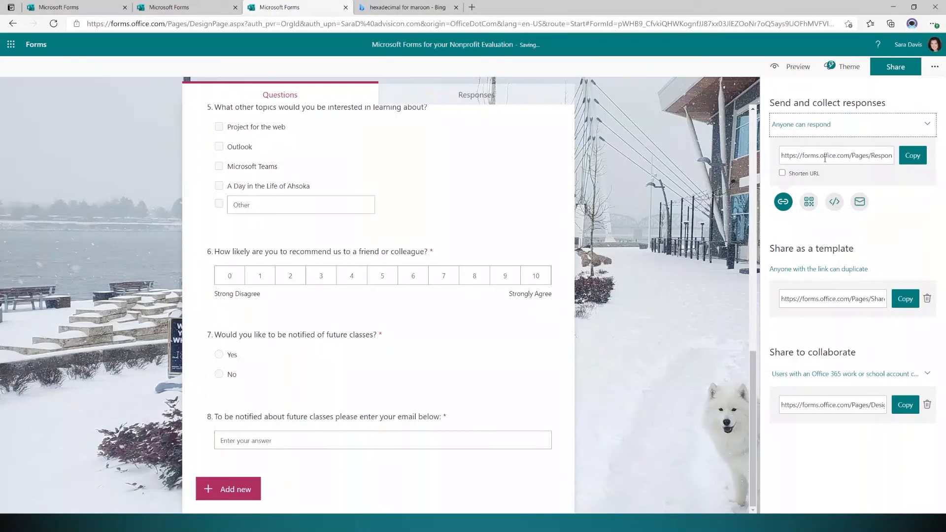
left_click(838, 155)
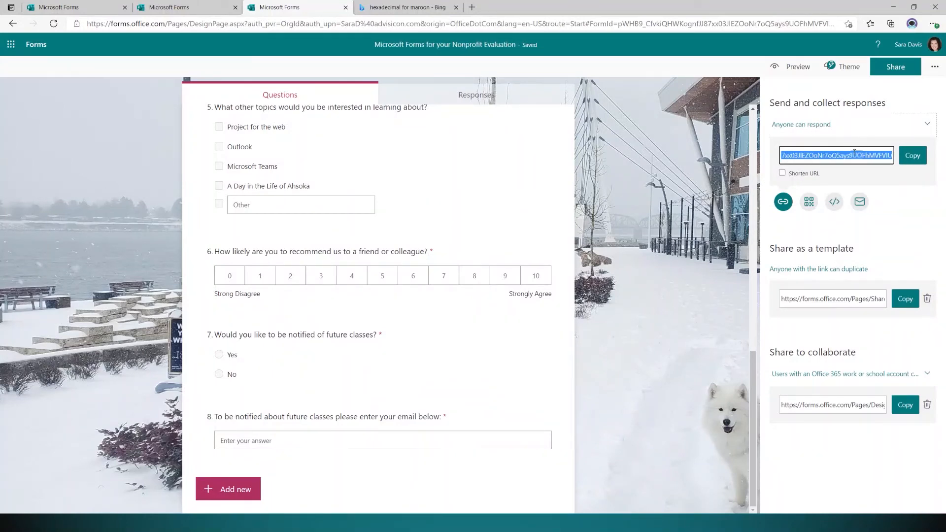
left_click(786, 173)
left_click(865, 152)
left_click(914, 165)
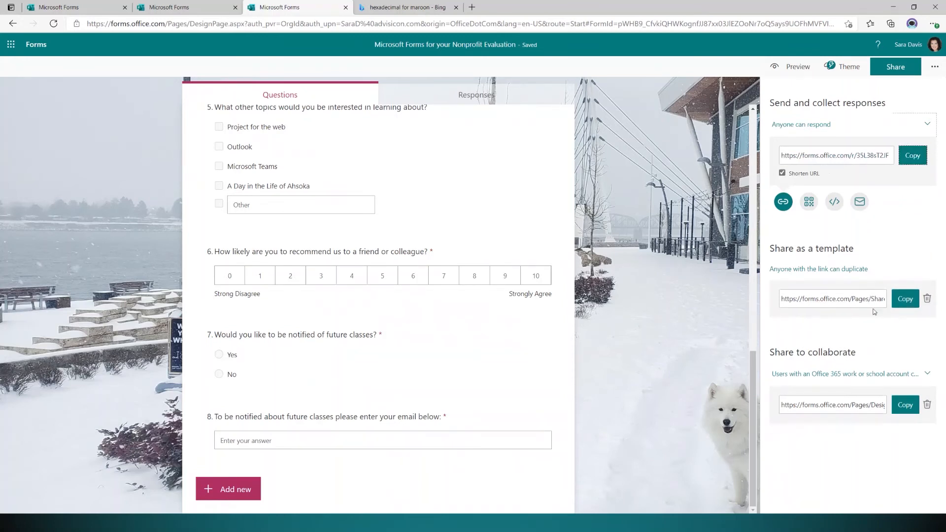
View the form's QR code and iframe embed code, then choose email sharing.
left_click(808, 202)
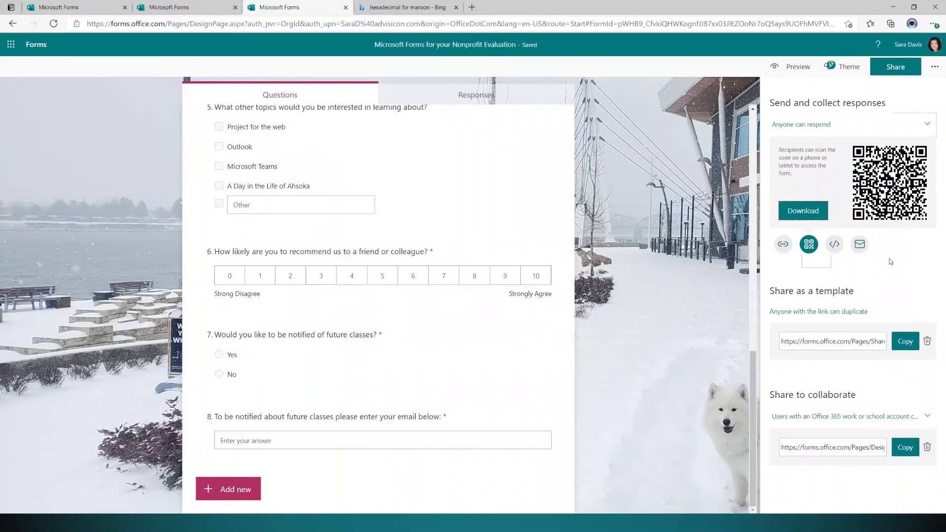
left_click(836, 246)
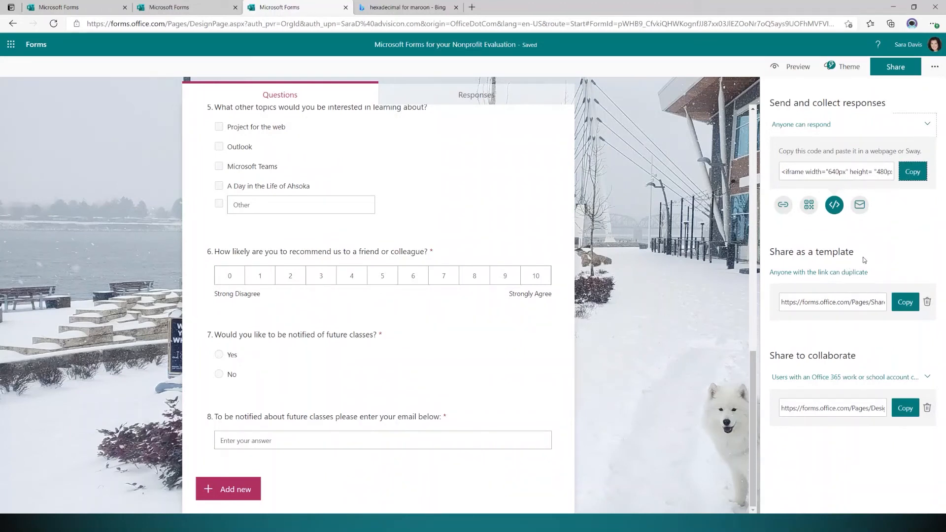
left_click(790, 174)
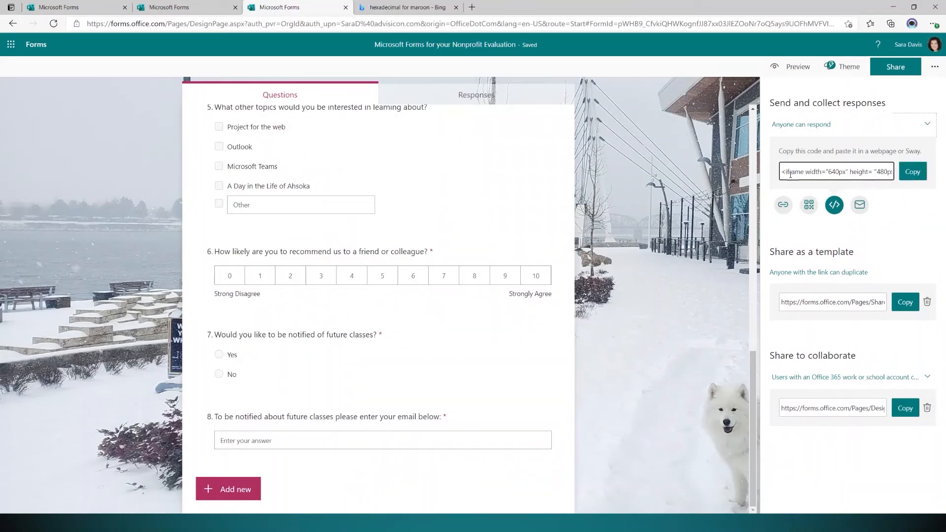
left_click(862, 209)
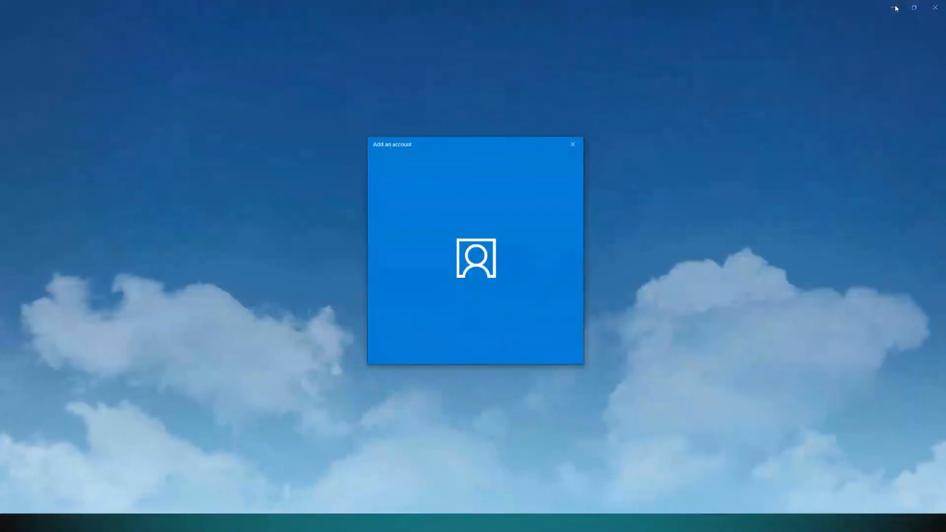
Cancel the Mail Add an account dialog.
left_click(572, 145)
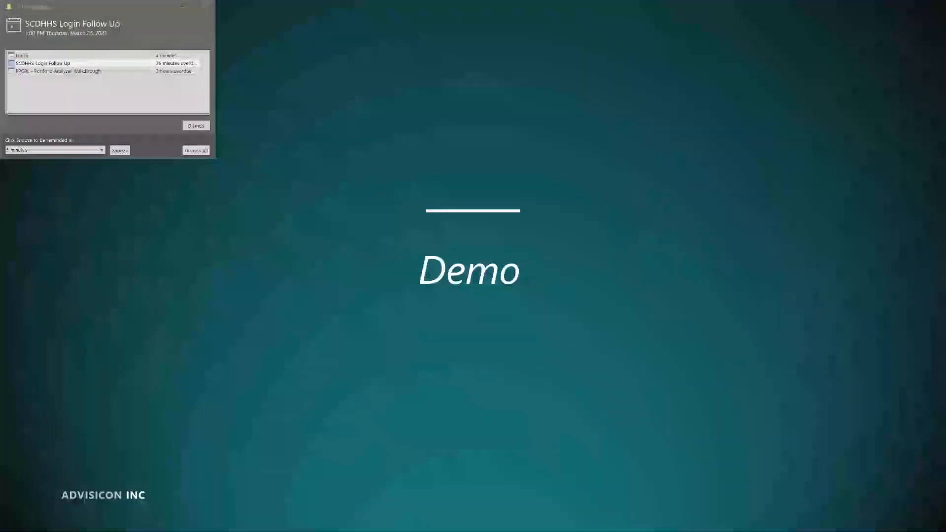
Dismiss all pending Outlook reminders.
left_click(195, 150)
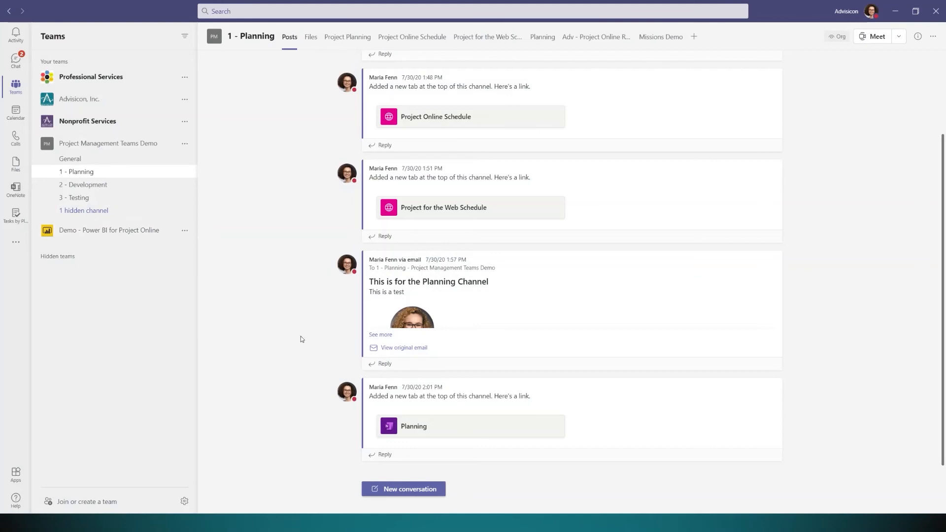
Collapse and re-expand the Project Management Teams Demo team, then select its General channel.
left_click(69, 146)
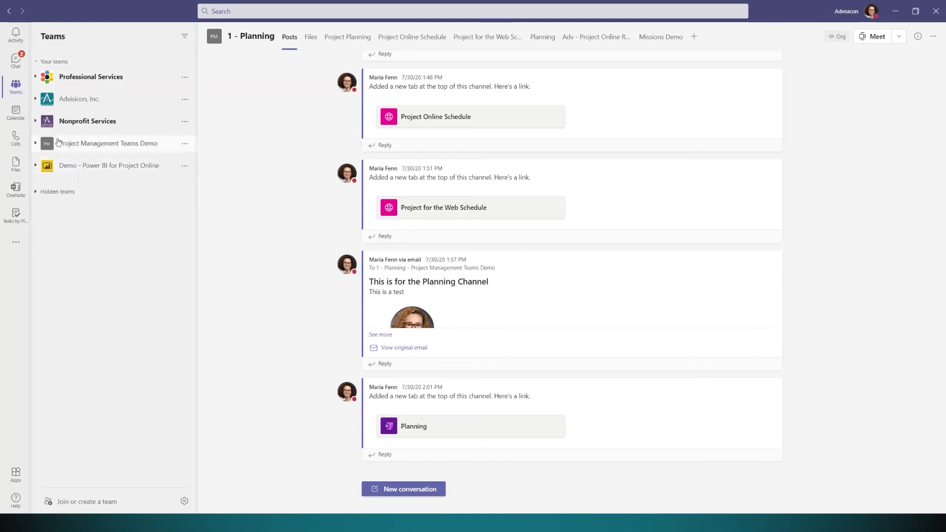
left_click(36, 144)
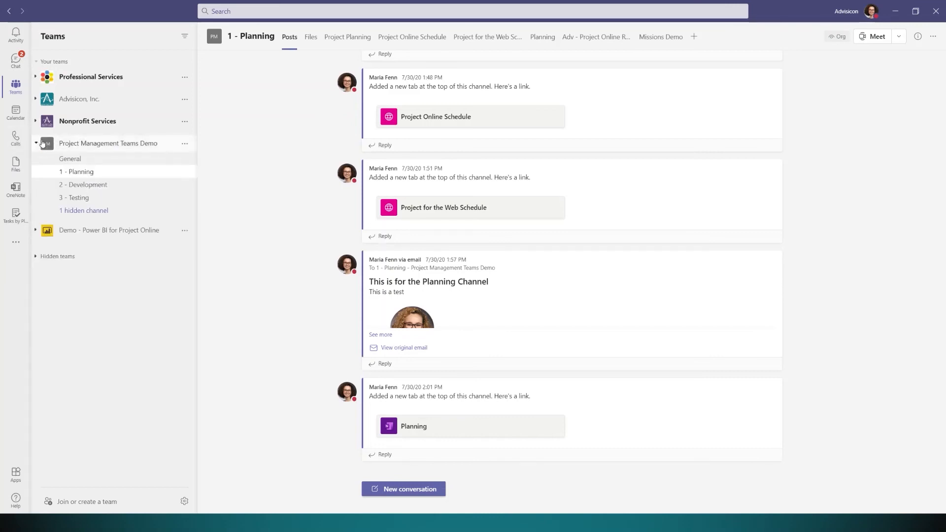
left_click(76, 159)
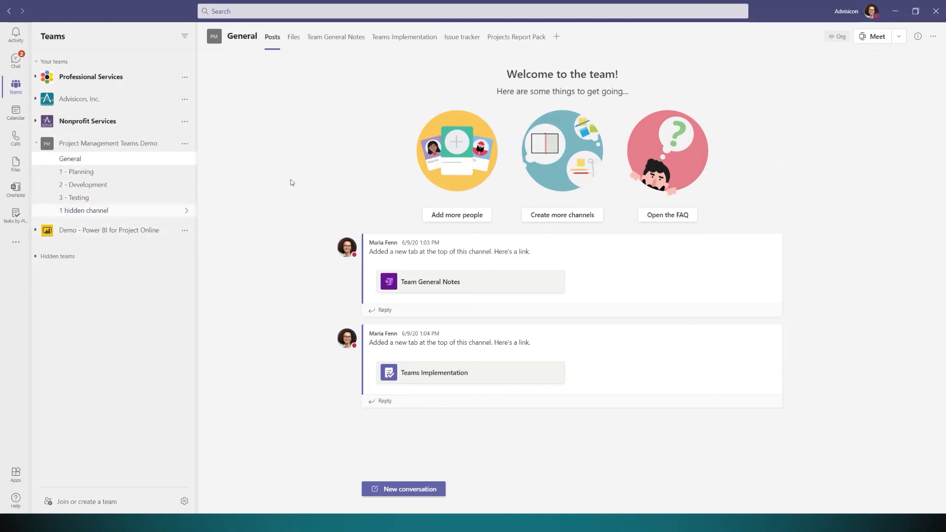
Add a Forms tab for the existing Nonprofit Evaluation (Copy) form, with channel posting turned off.
left_click(557, 38)
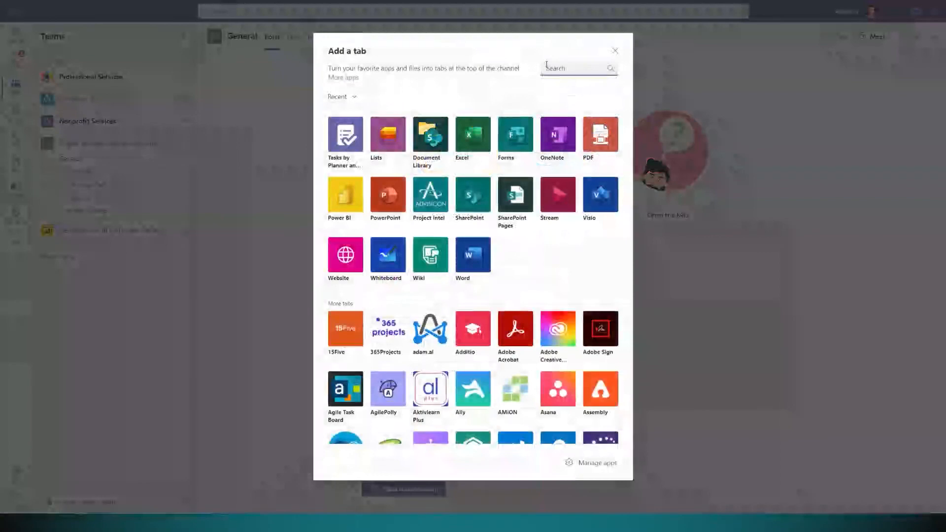
left_click(506, 149)
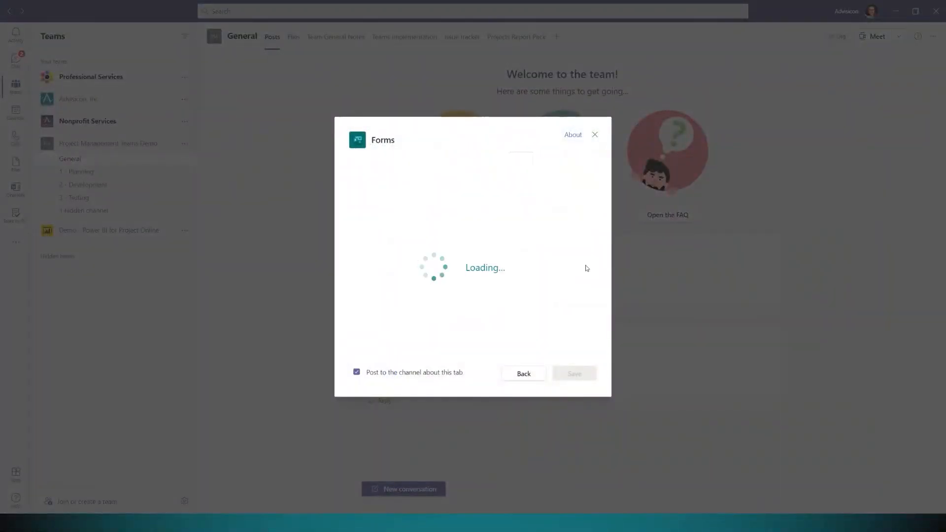
left_click(356, 372)
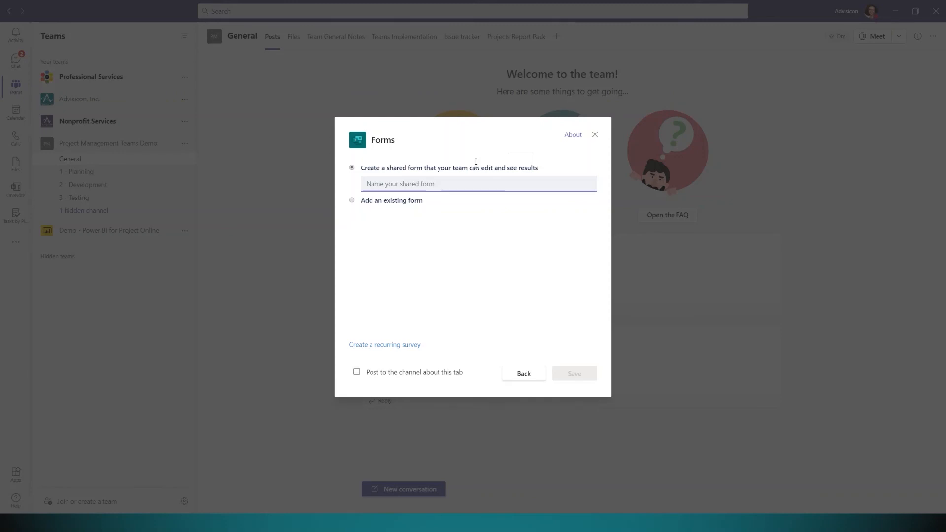
left_click(352, 200)
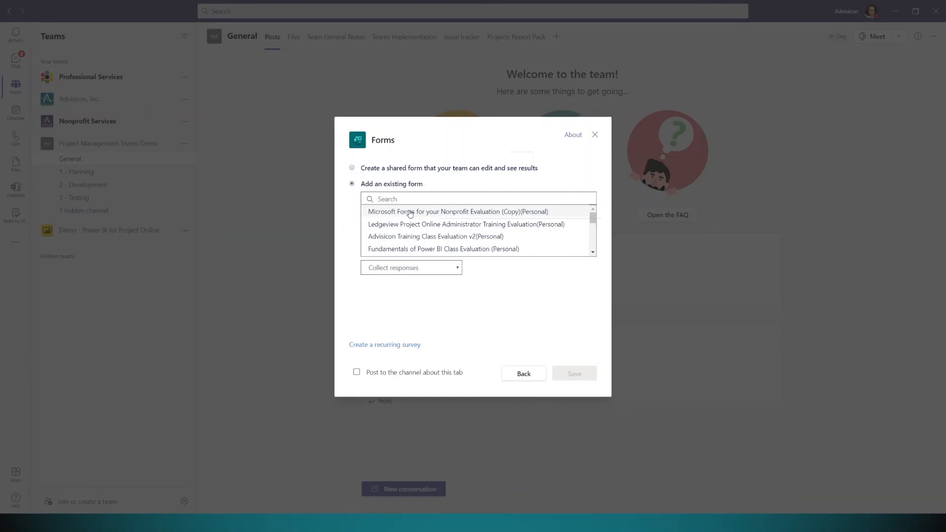
left_click(411, 217)
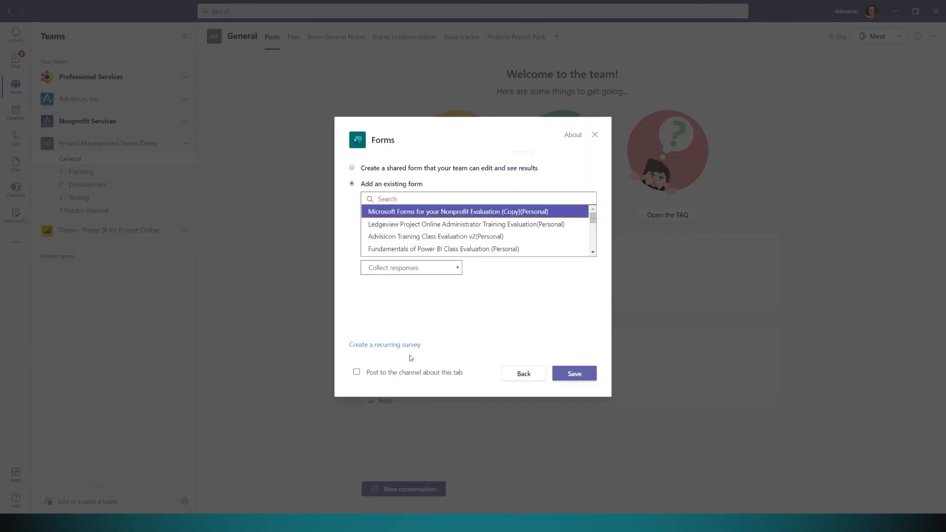
left_click(590, 375)
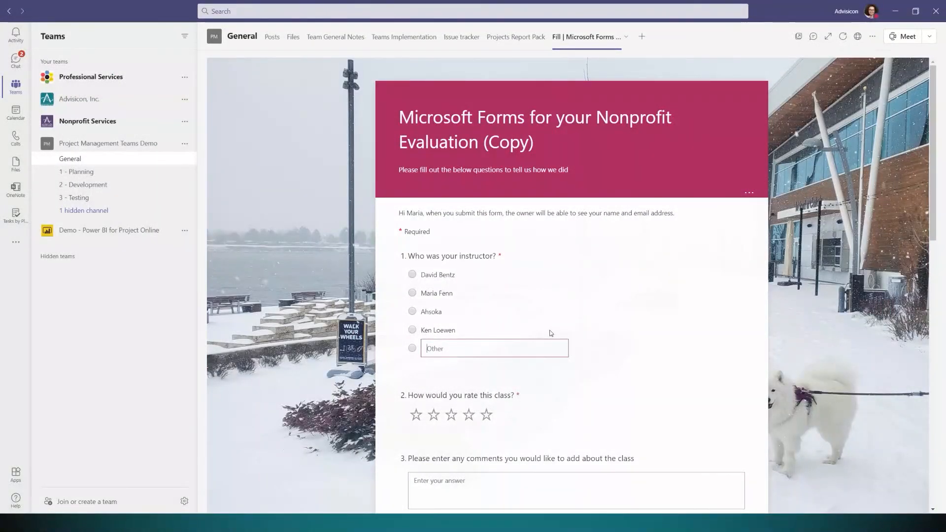
Rate the class five stars, comment 'It'd like more interactive opportunit', and answer 5 to both statements.
type("Momo")
left_click(492, 419)
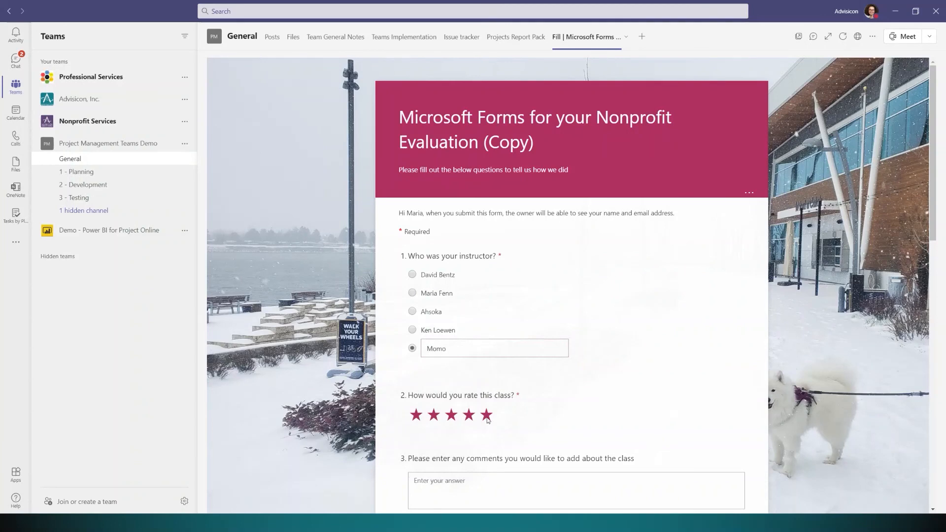
scroll(443, 414, "down", 2)
left_click(439, 411)
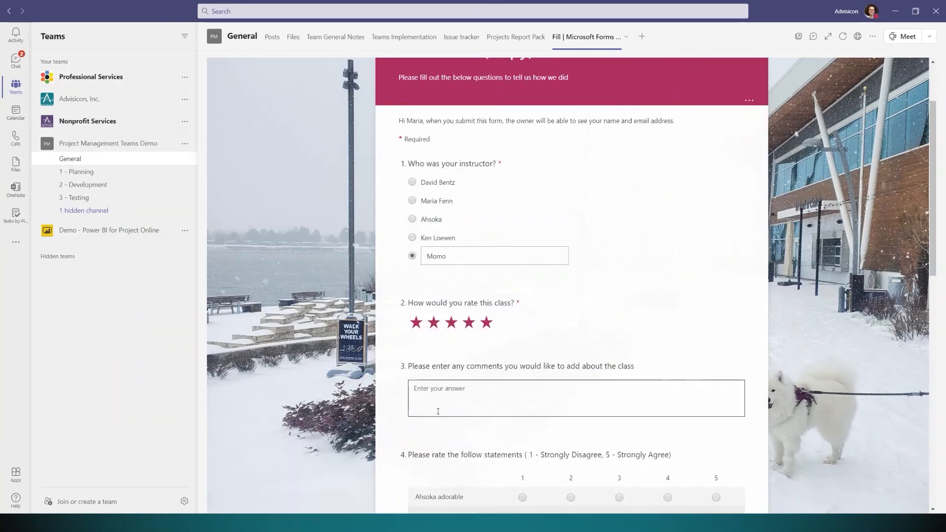
type("It'd like more interactive opportunities")
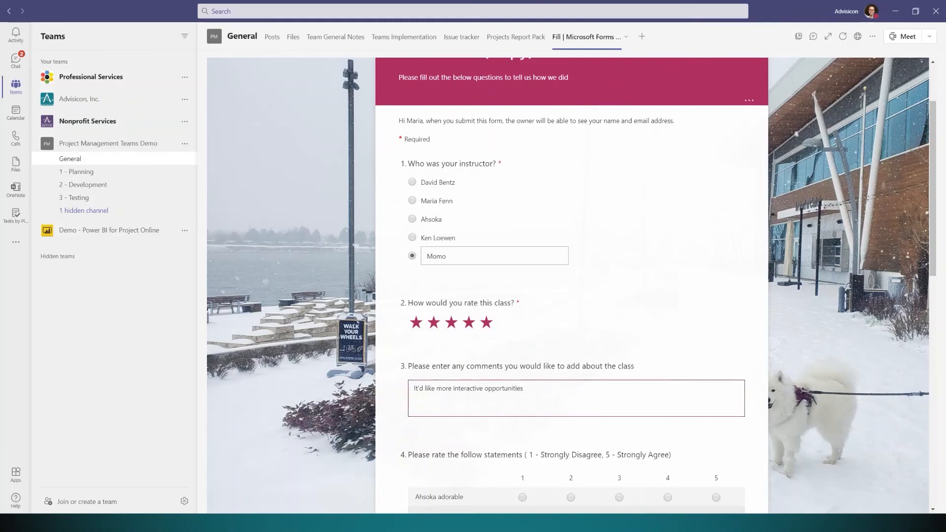
scroll(739, 396, "down", 3)
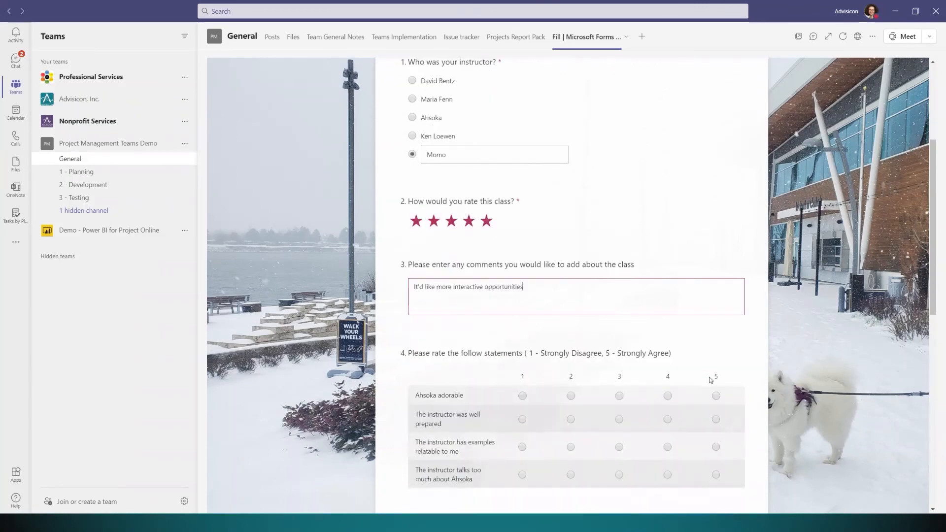
left_click(716, 358)
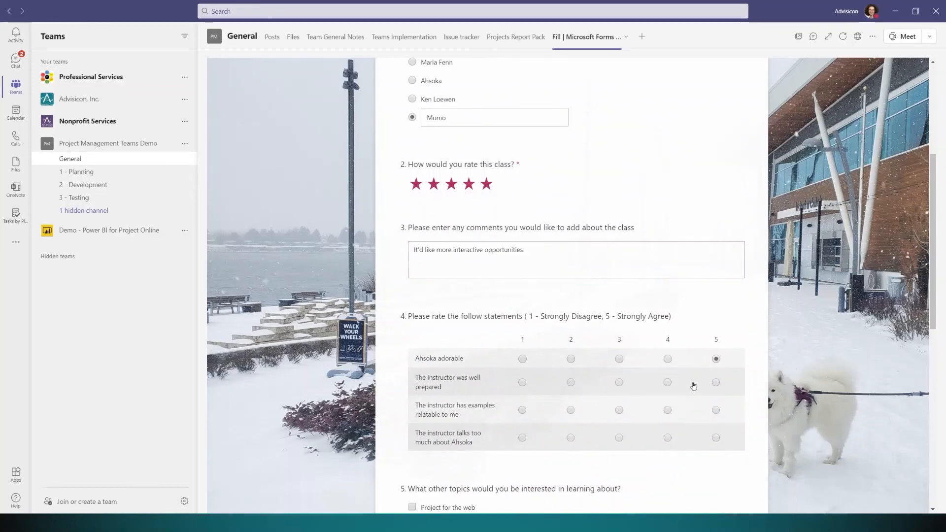
left_click(717, 382)
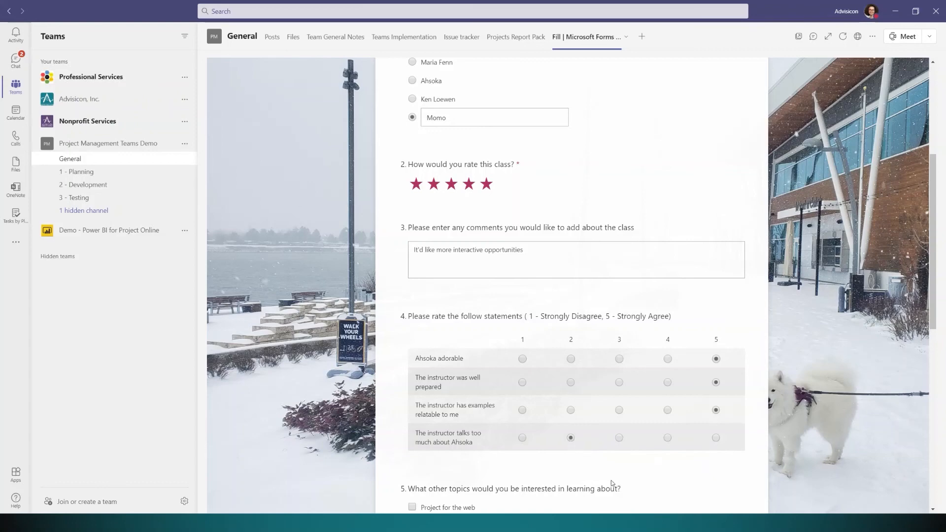
Tick Project for the web, Outlook, Microsoft Teams and Other (Microsoft Project) as topics.
scroll(619, 485, "down", 5)
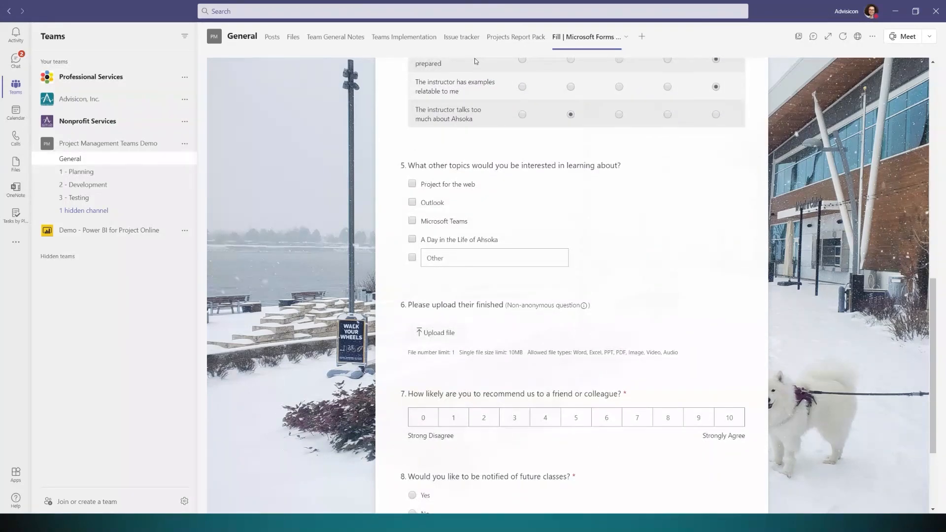
left_click(419, 184)
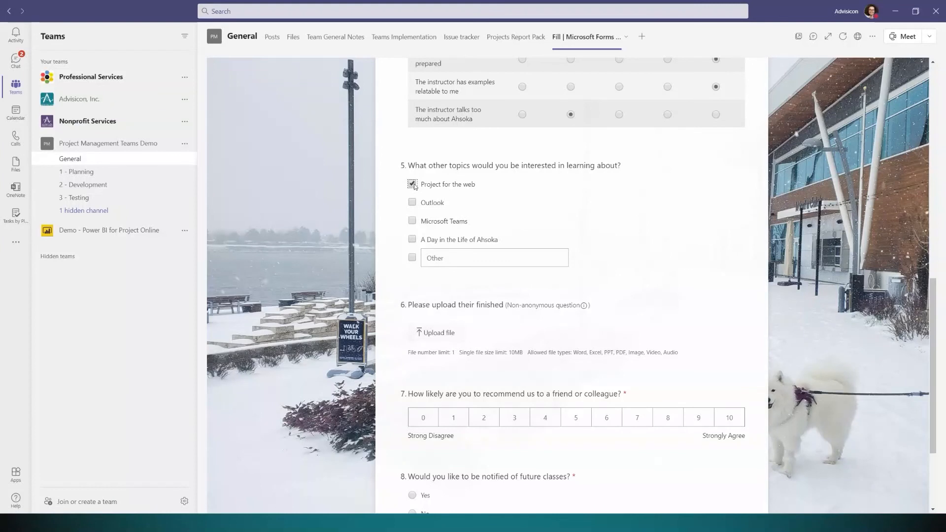
left_click(416, 200)
left_click(414, 221)
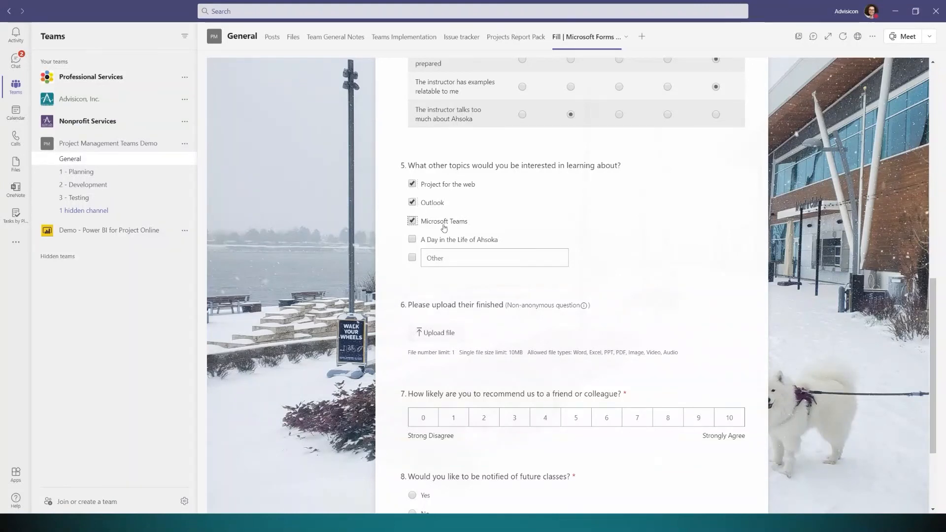
type("Microsoft Project")
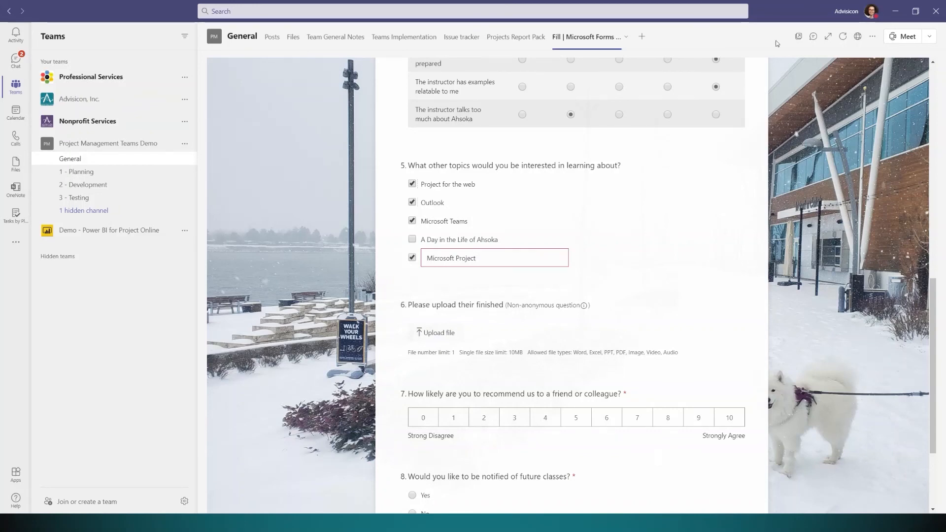
Give a recommendation score of 10, answer No to notifications, and submit the evaluation.
scroll(531, 402, "down", 2)
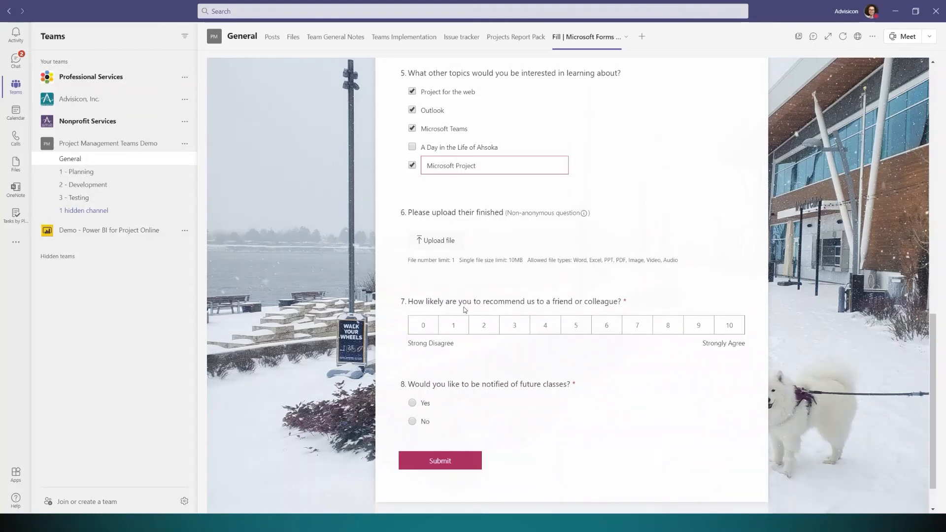
left_click(424, 326)
left_click(728, 326)
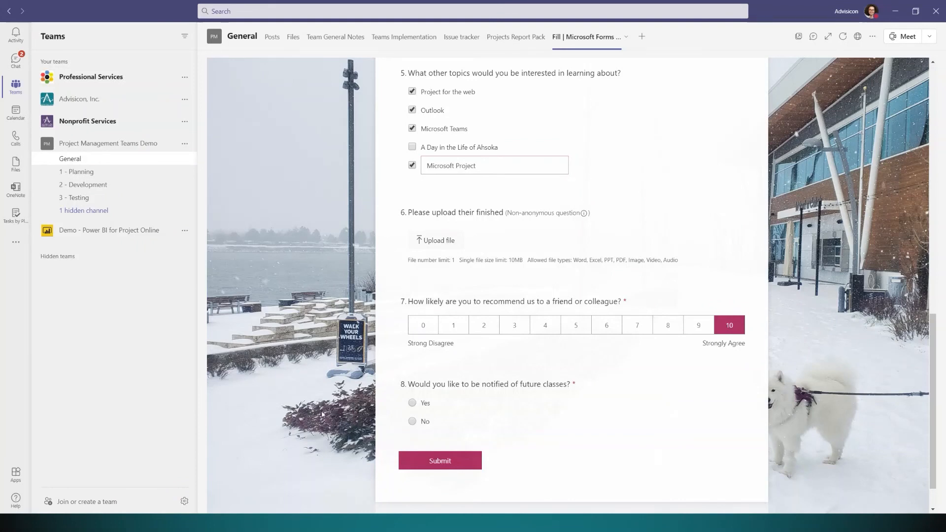
left_click(412, 403)
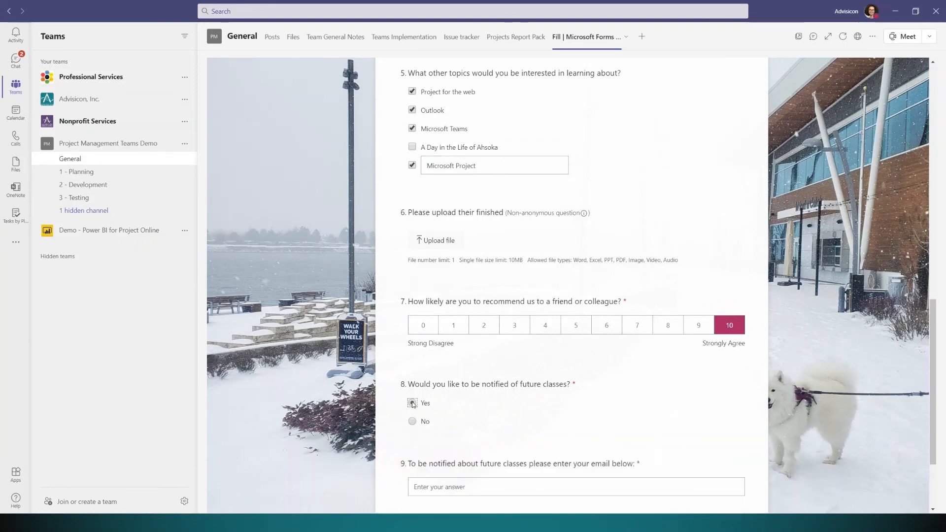
left_click(413, 421)
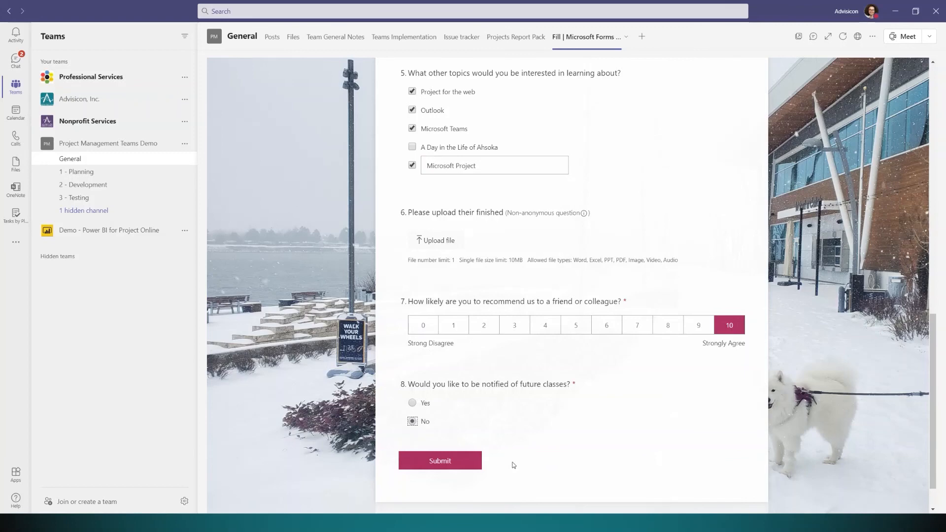
left_click(448, 465)
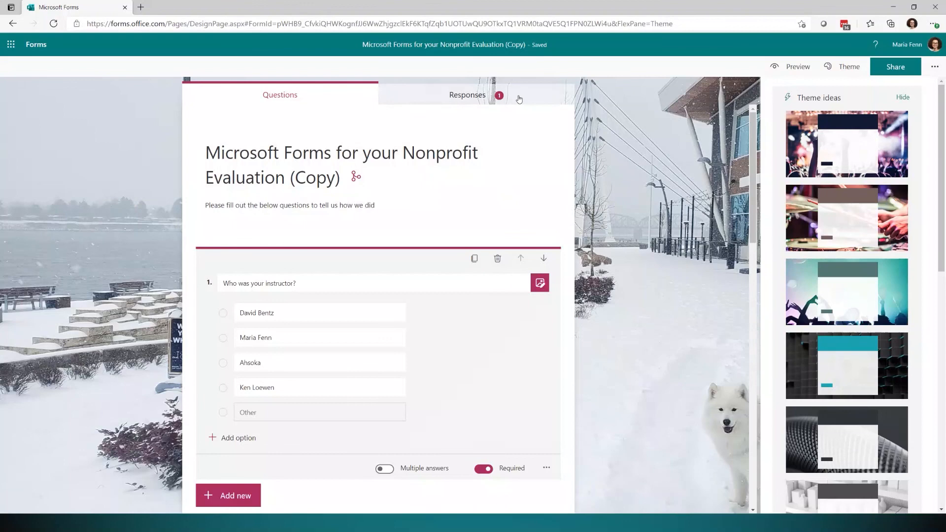
Review the Responses summary's per-question charts for the single response, then export to Excel.
left_click(515, 97)
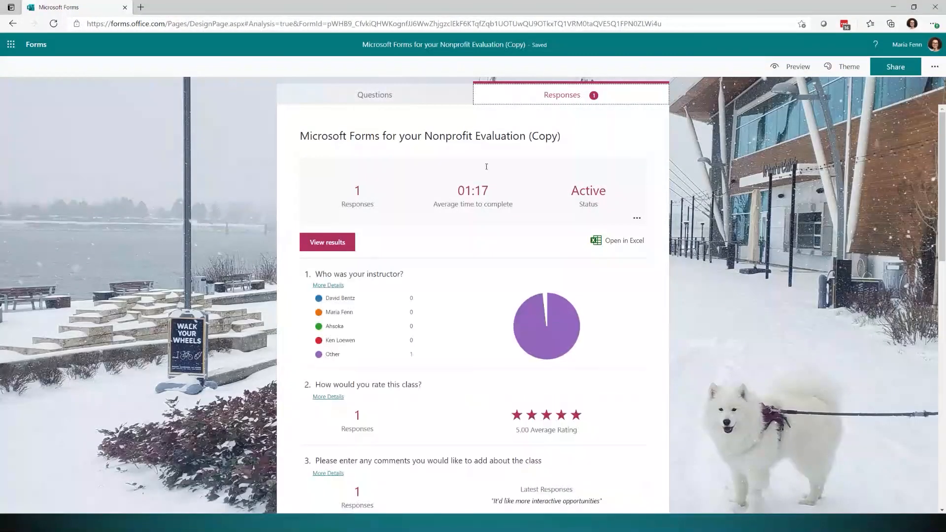
mouse_move(346, 362)
mouse_move(418, 323)
scroll(498, 400, "down", 3)
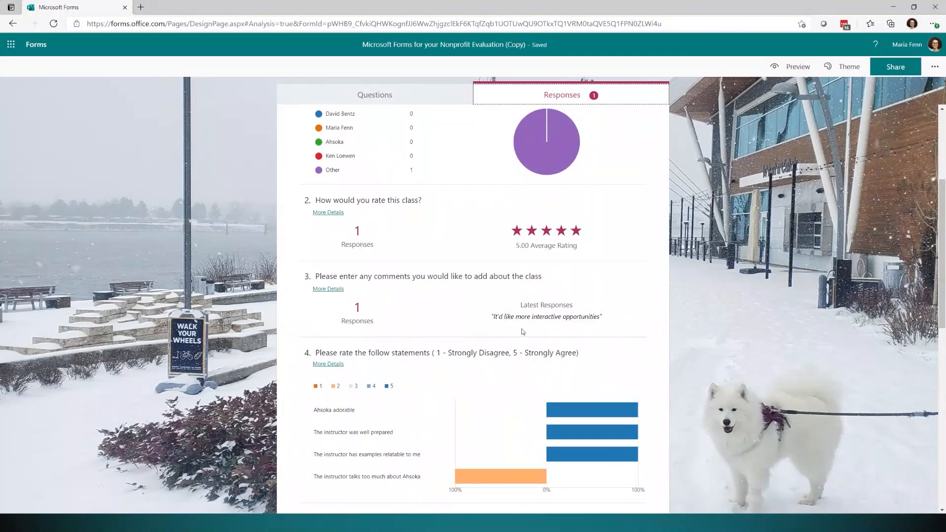
scroll(482, 341, "down", 1)
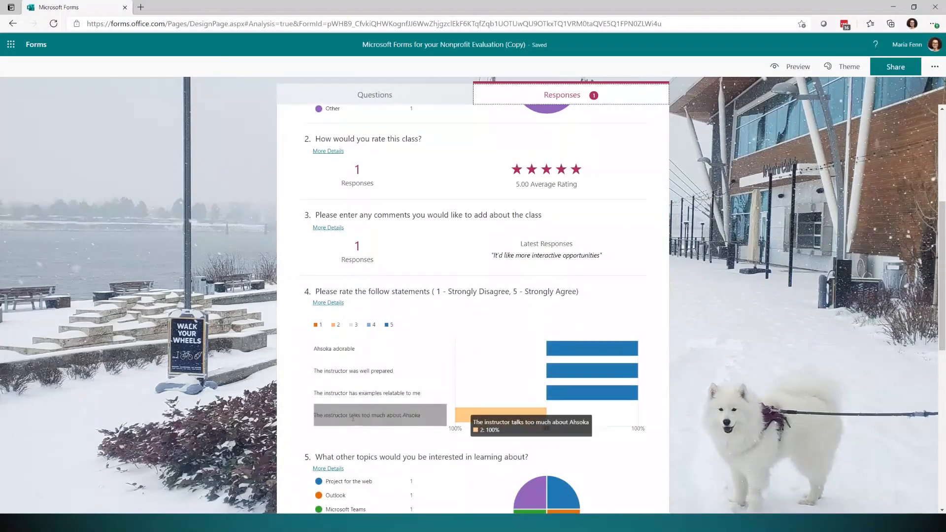
scroll(444, 396, "down", 1)
scroll(443, 396, "down", 2)
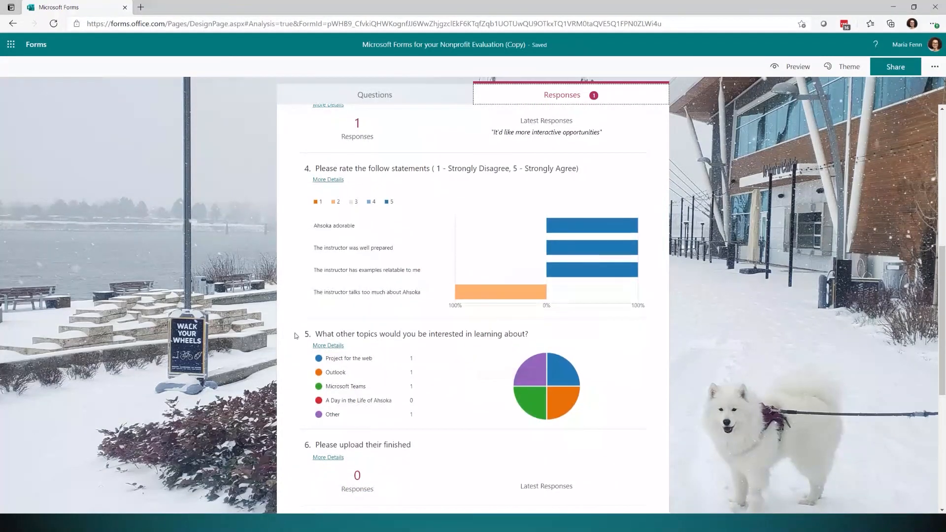
scroll(434, 342, "down", 1)
scroll(435, 343, "down", 4)
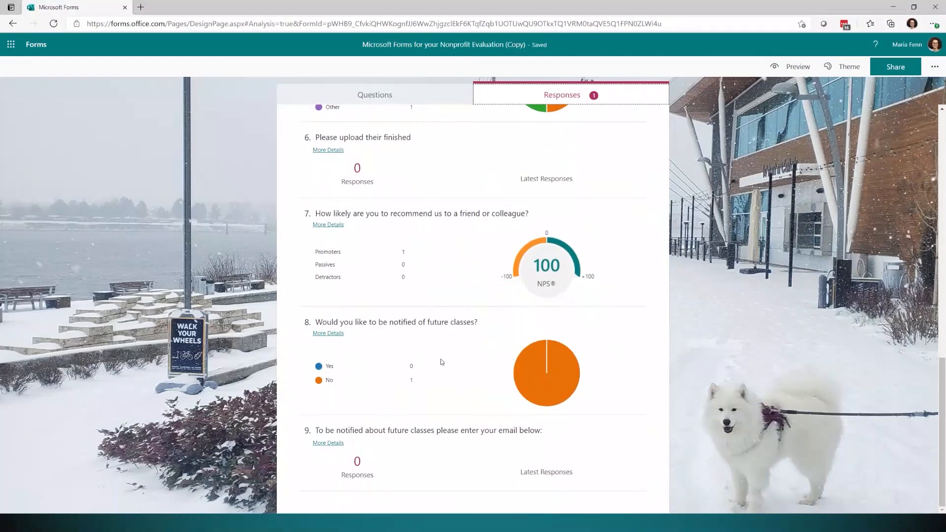
scroll(447, 364, "up", 10)
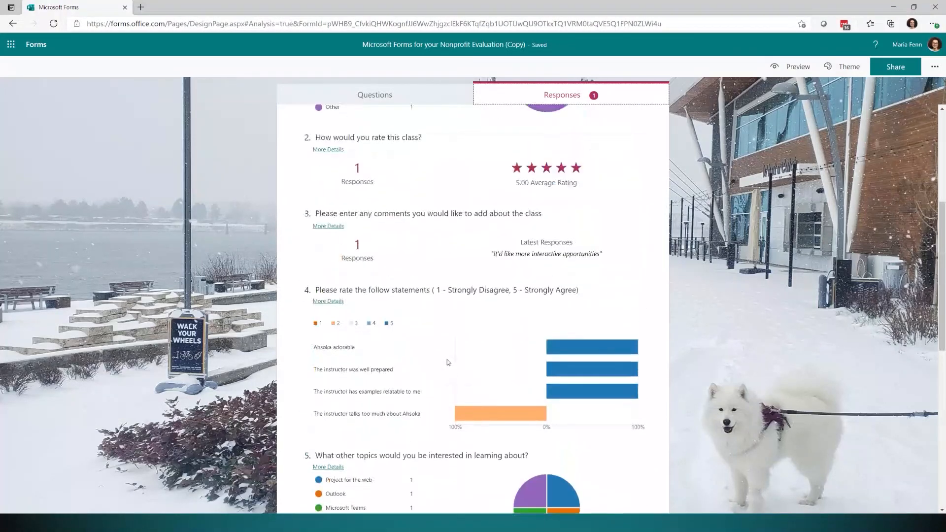
scroll(452, 366, "up", 1)
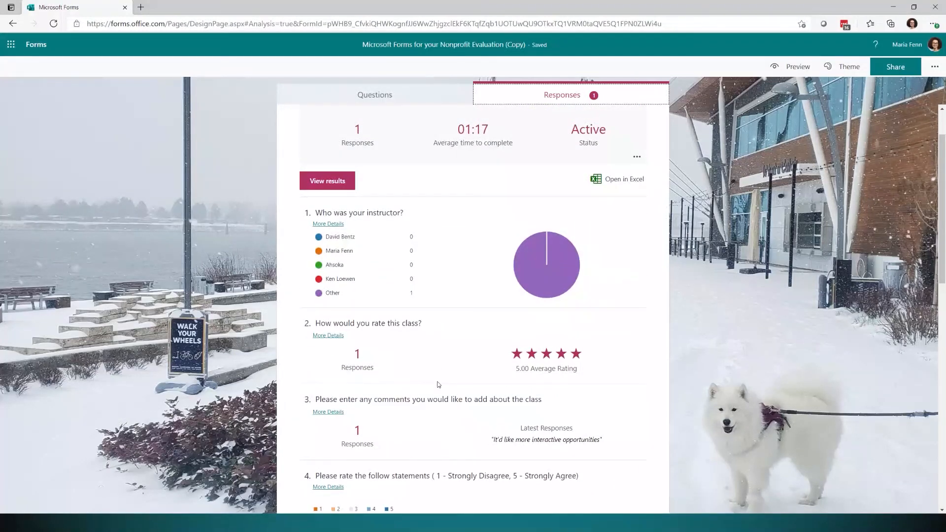
left_click(618, 179)
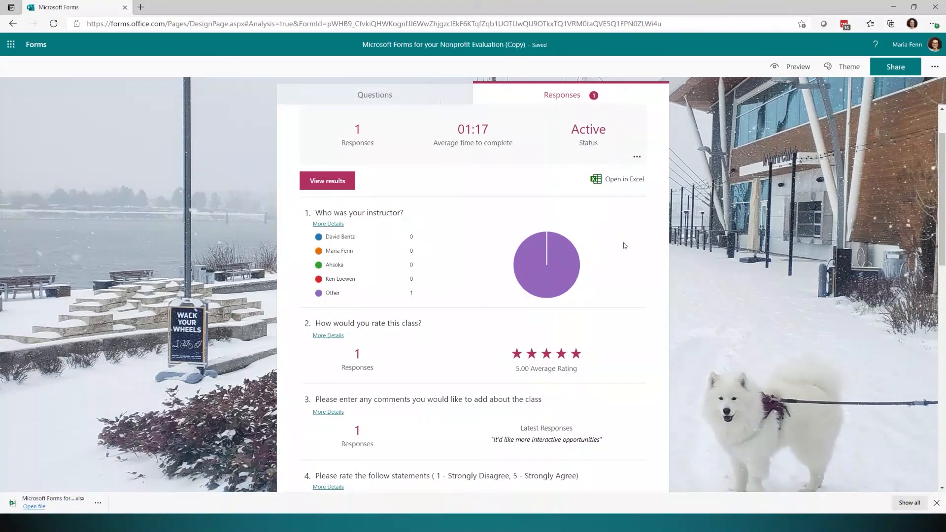
Open the downloaded responses .xlsx workbook from the download bar.
left_click(34, 507)
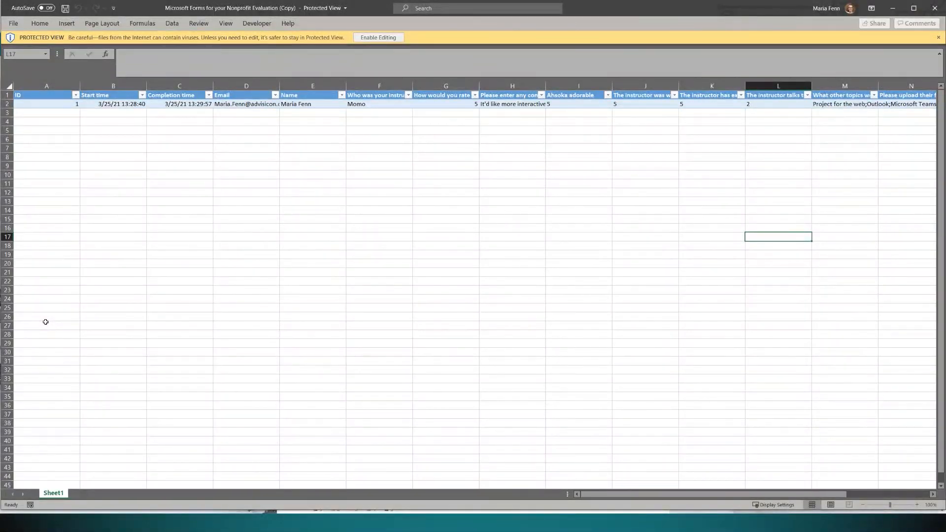
Enable editing on the workbook and widen the Email column D so the address fits.
left_click(372, 39)
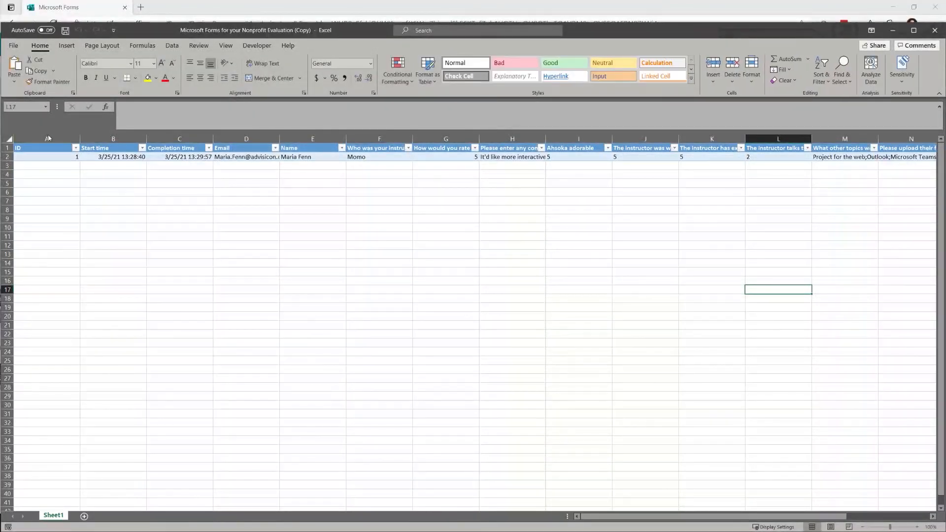
left_click(49, 139)
left_click(121, 138)
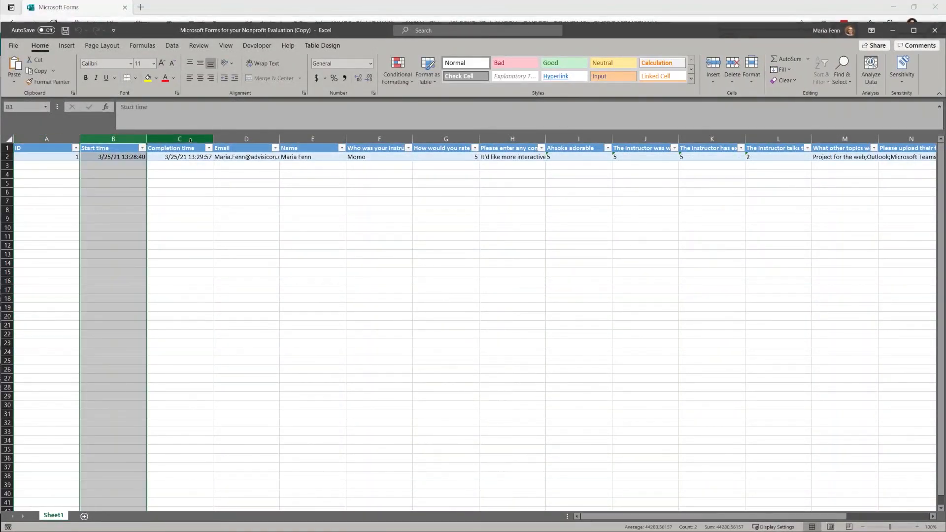
left_click(190, 139)
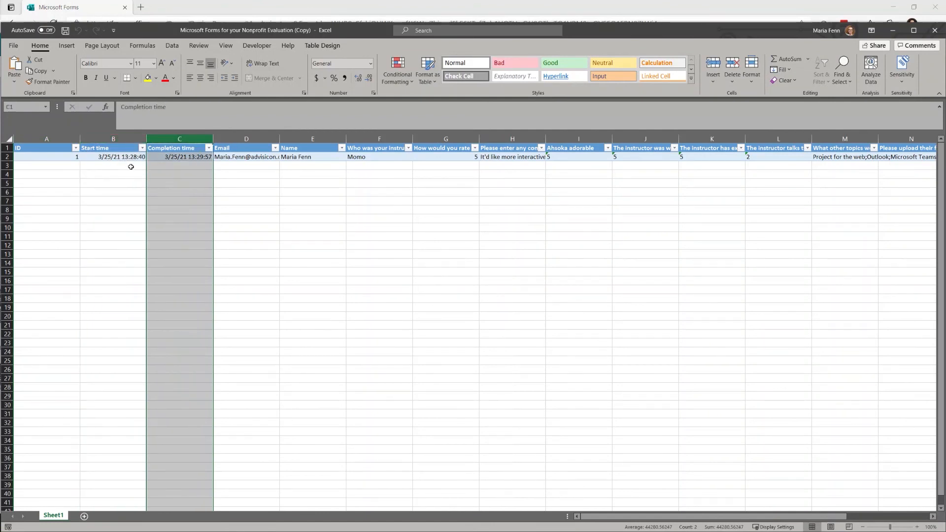
left_click(261, 139)
left_click_drag(279, 139, 350, 139)
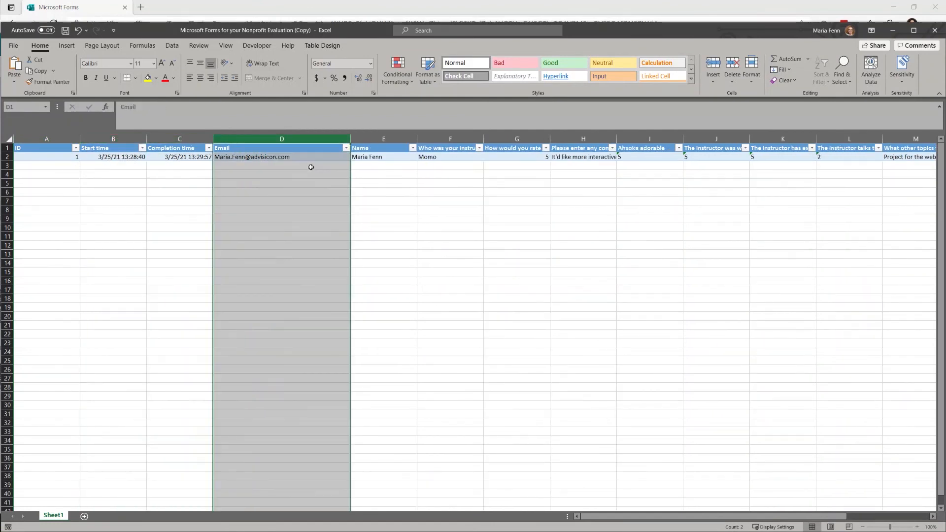
Step through the response values in row 2, then select the whole responses table with Ctrl+A.
left_click(302, 156)
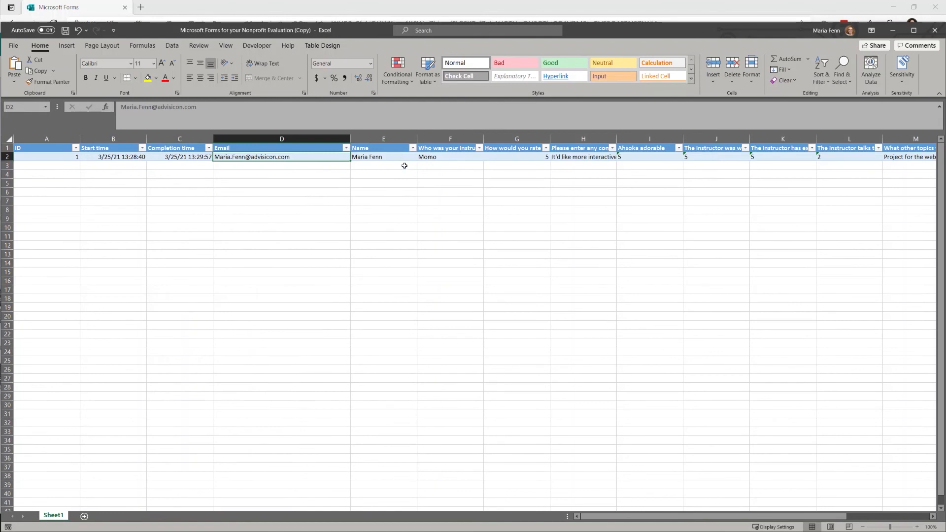
key("Right")
key("Right")
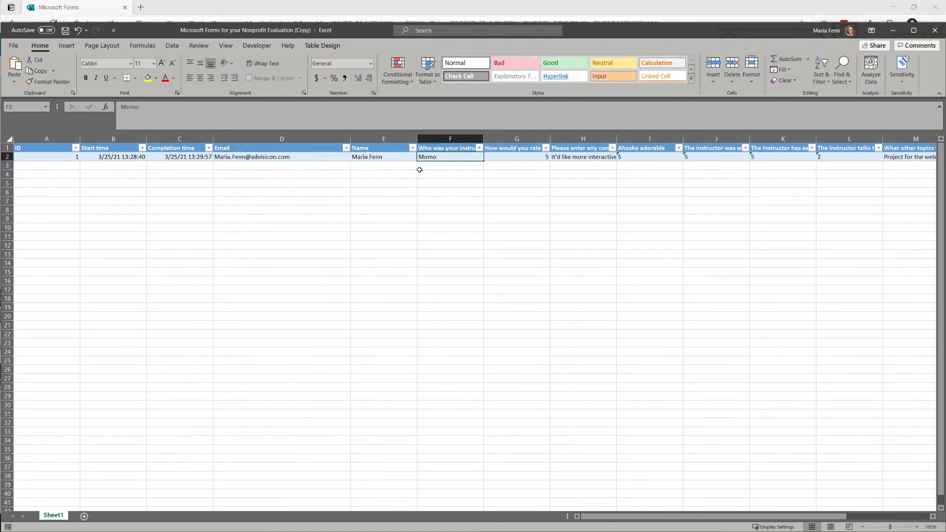
key("Right")
key("Right")
key("Right")
key("Right")
key("Right")
key("Right")
key("Right")
key("Right")
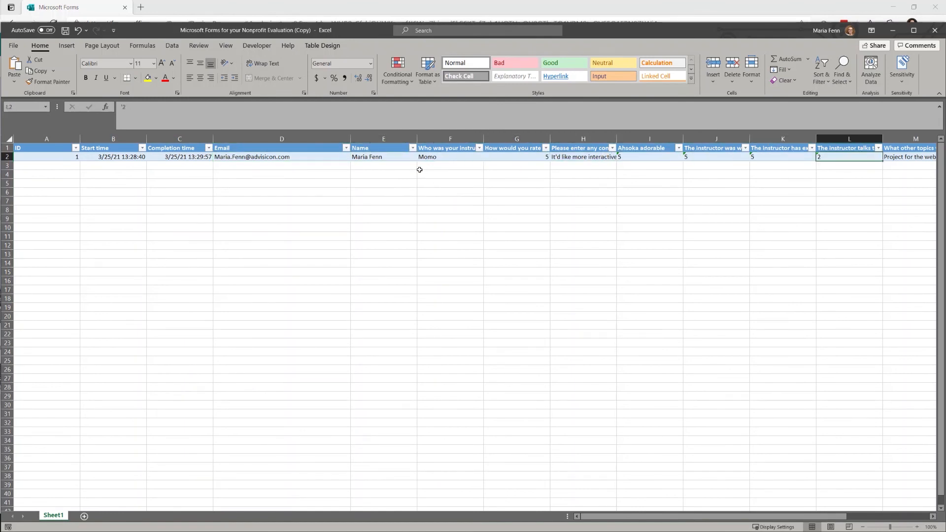
key("Right")
key("Right")
key("Right")
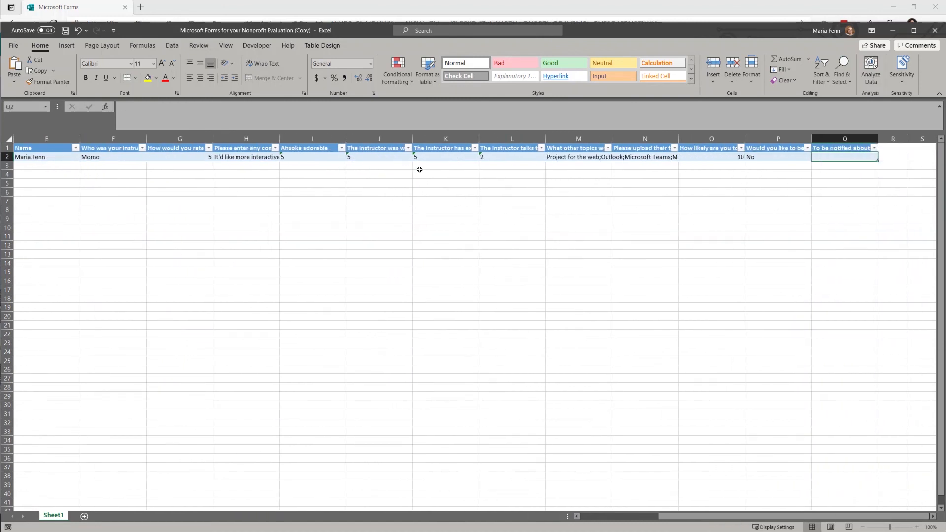
key("Left")
key("Left")
key("Left")
key("Left")
key("Left")
key("Left")
key("Left")
key("Left")
key("Left")
key("Left")
key("Left")
key("Left")
key("Left")
key("Right")
key("Right")
key("Right")
key("Right")
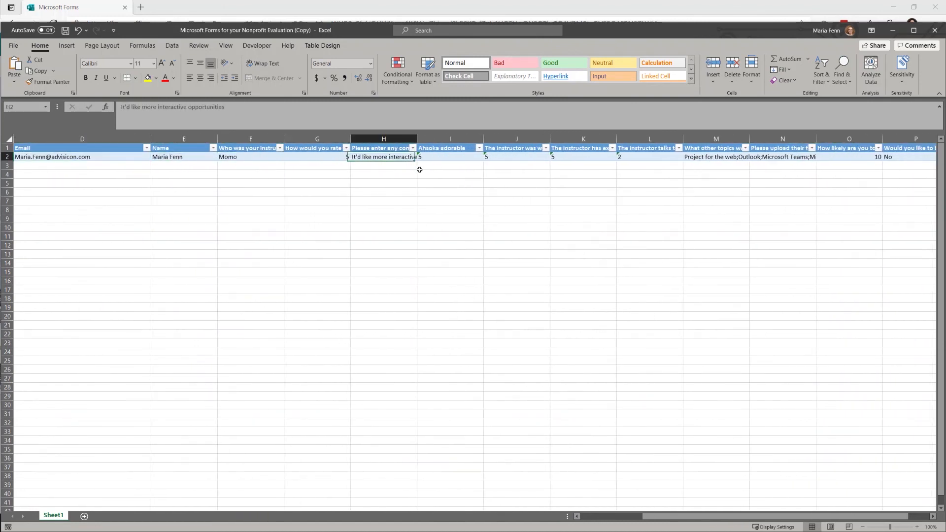
key("Down")
key("Left")
key("Up")
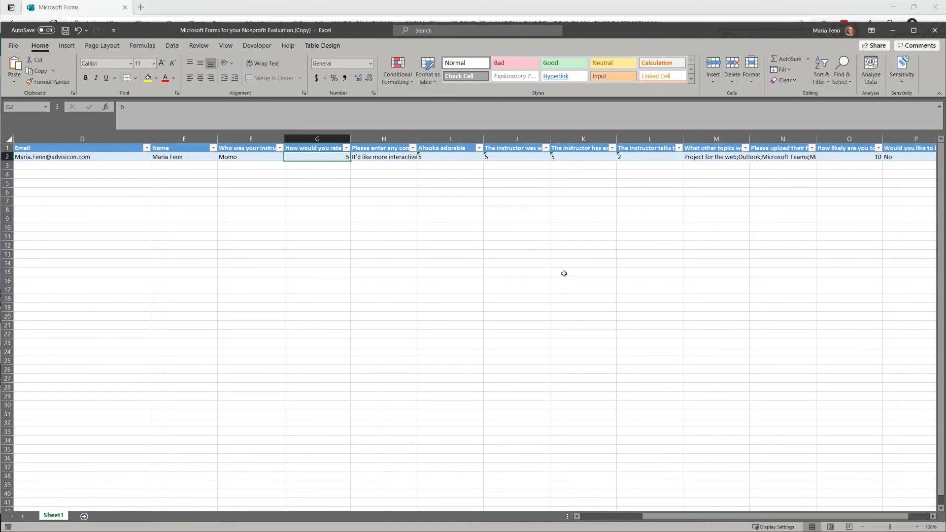
key("ctrl+a")
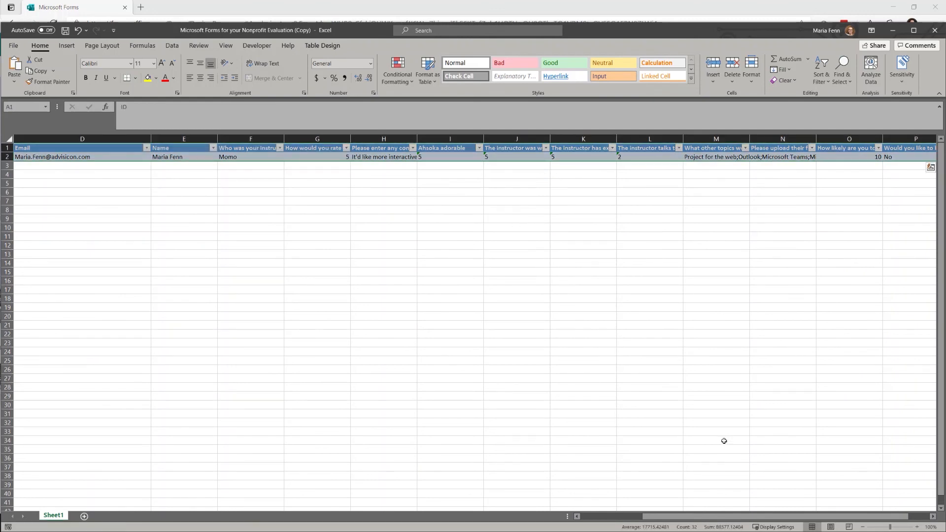
left_click(729, 452)
left_click_drag(692, 516, 709, 515)
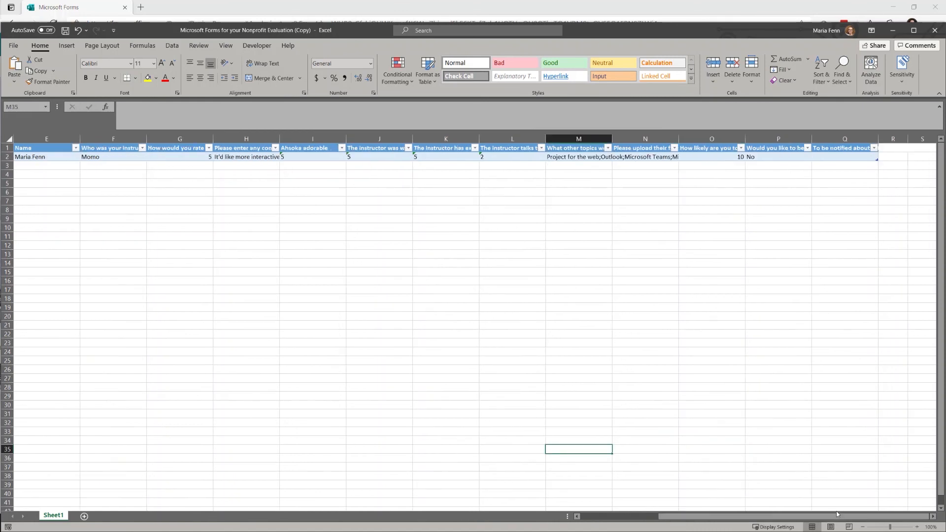